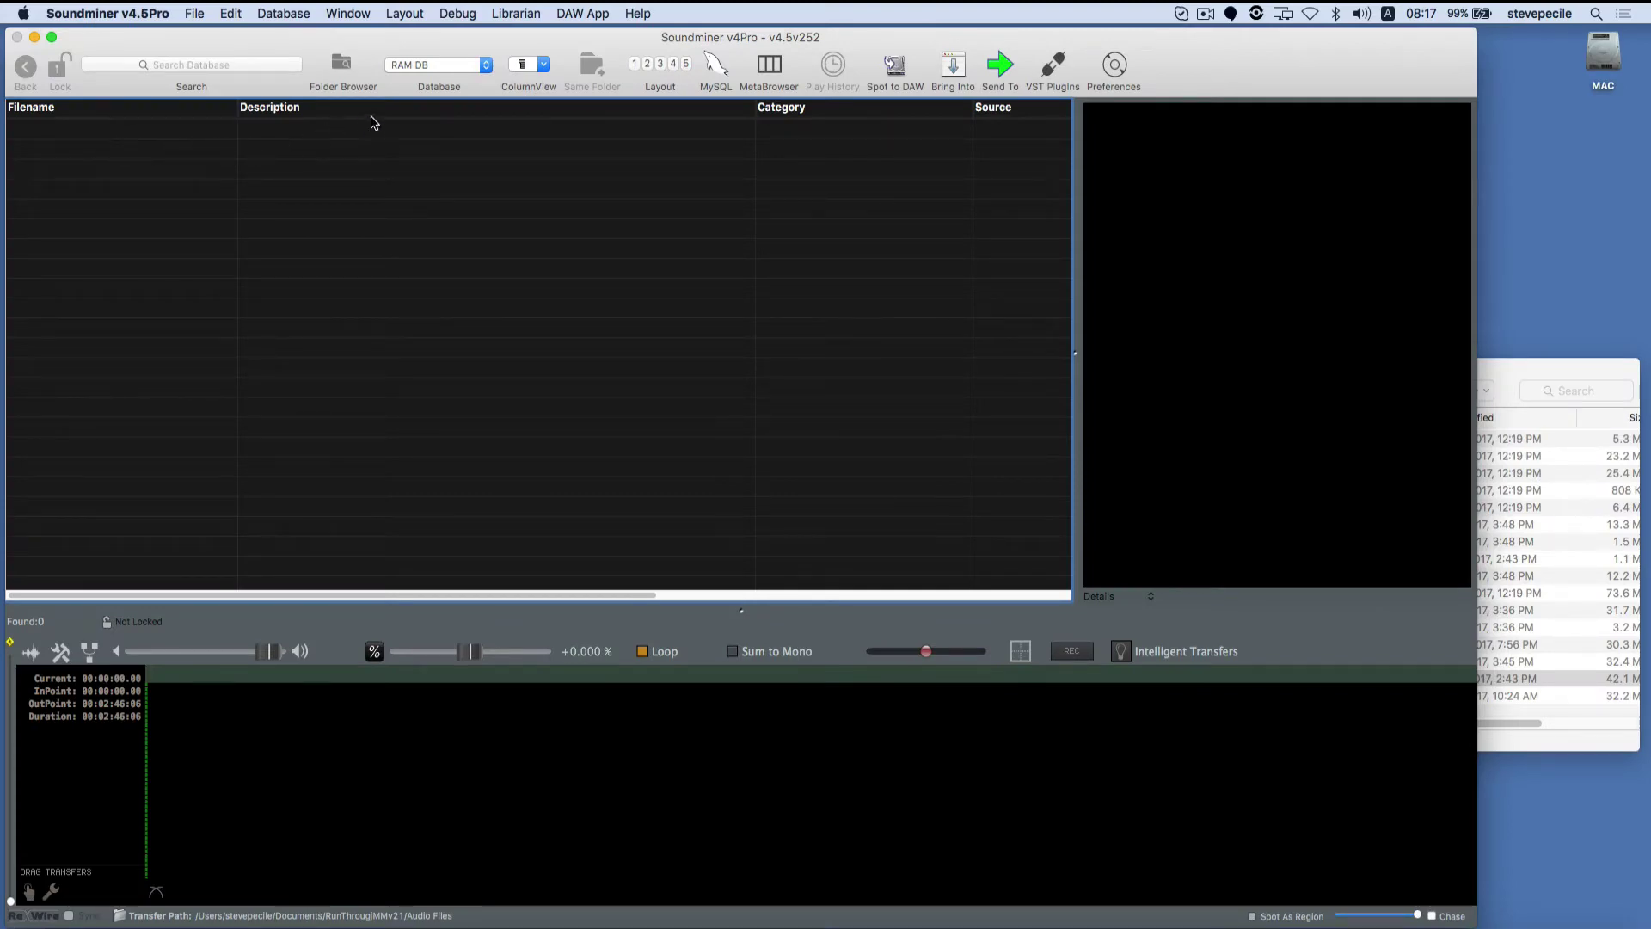
pyautogui.click(637, 15)
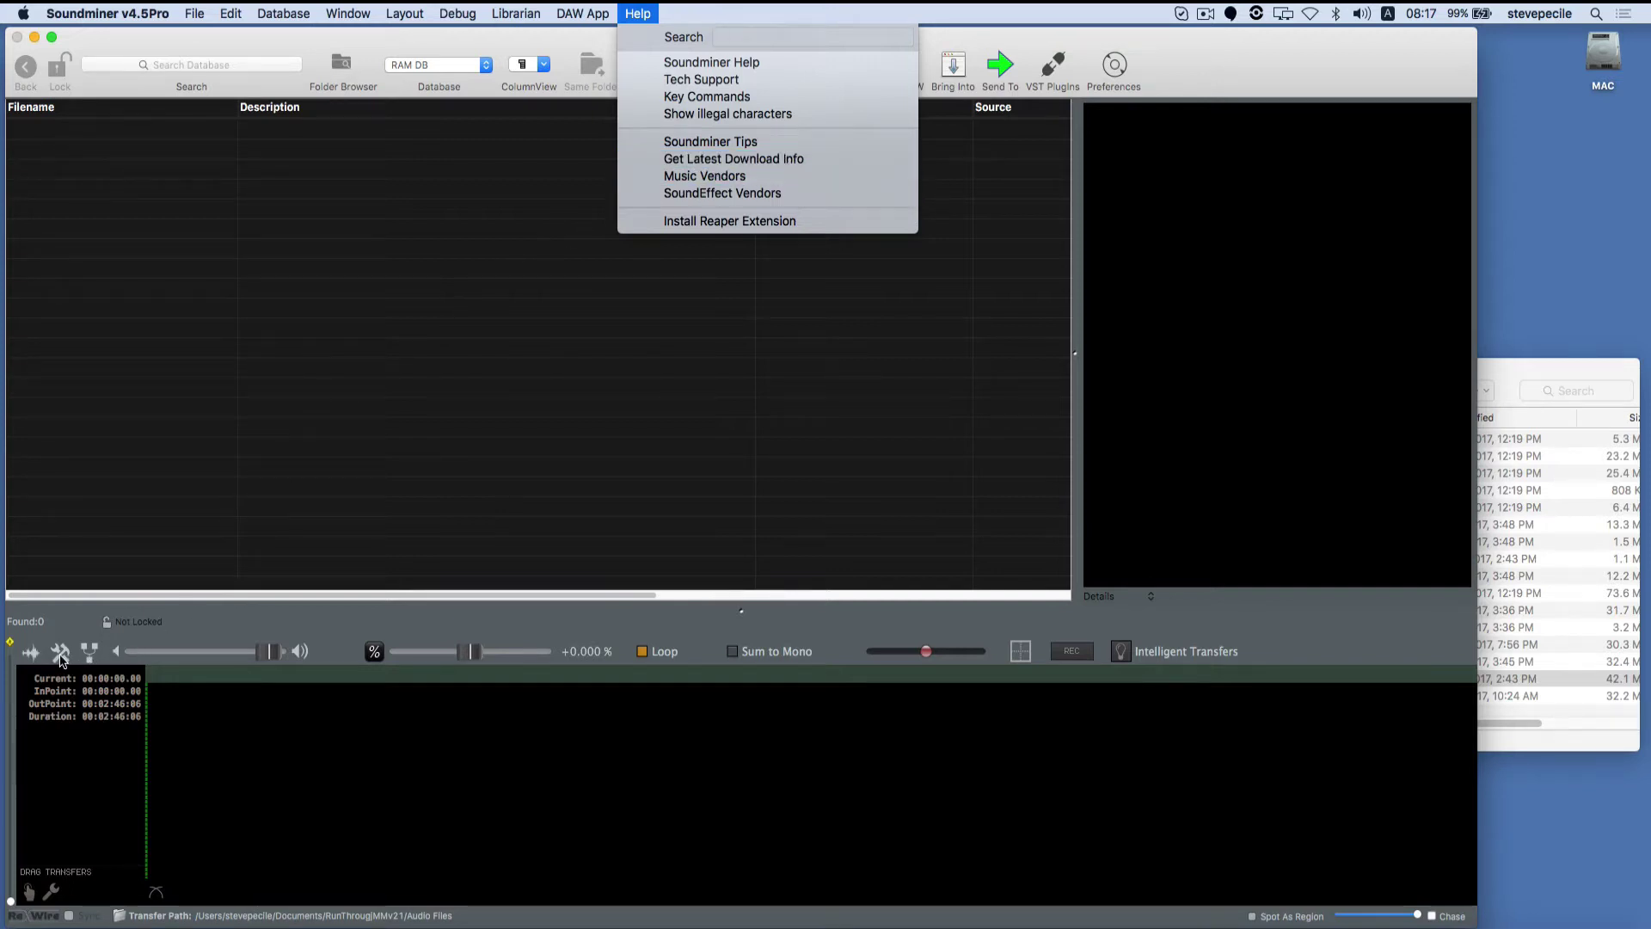
pyautogui.press('Escape')
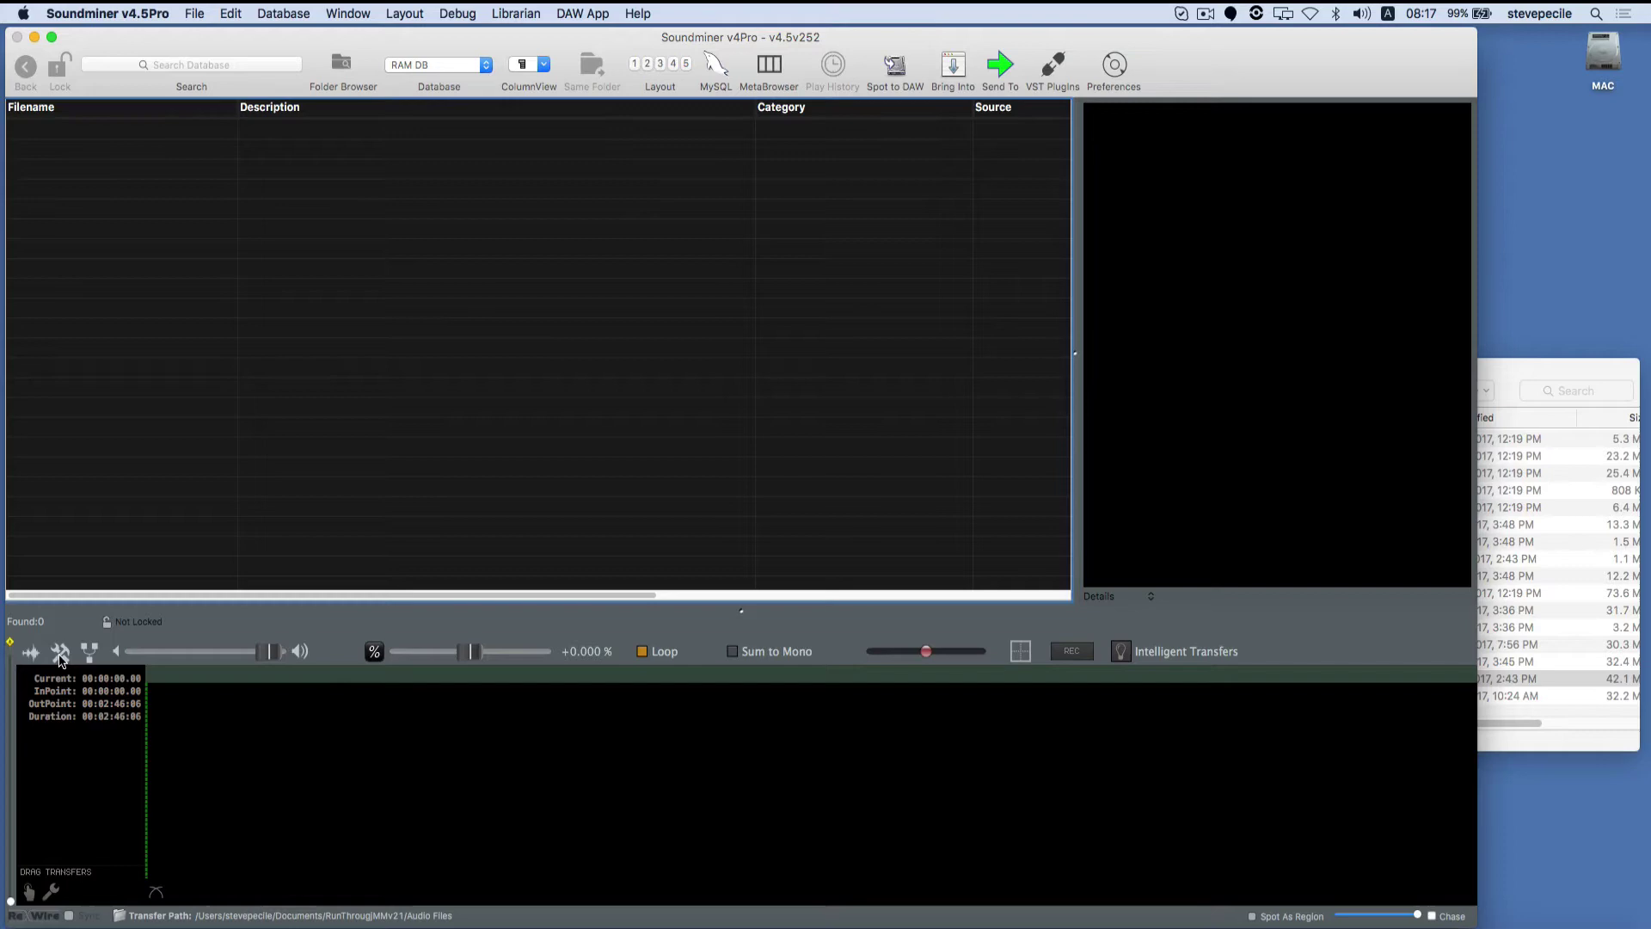
pyautogui.click(60, 658)
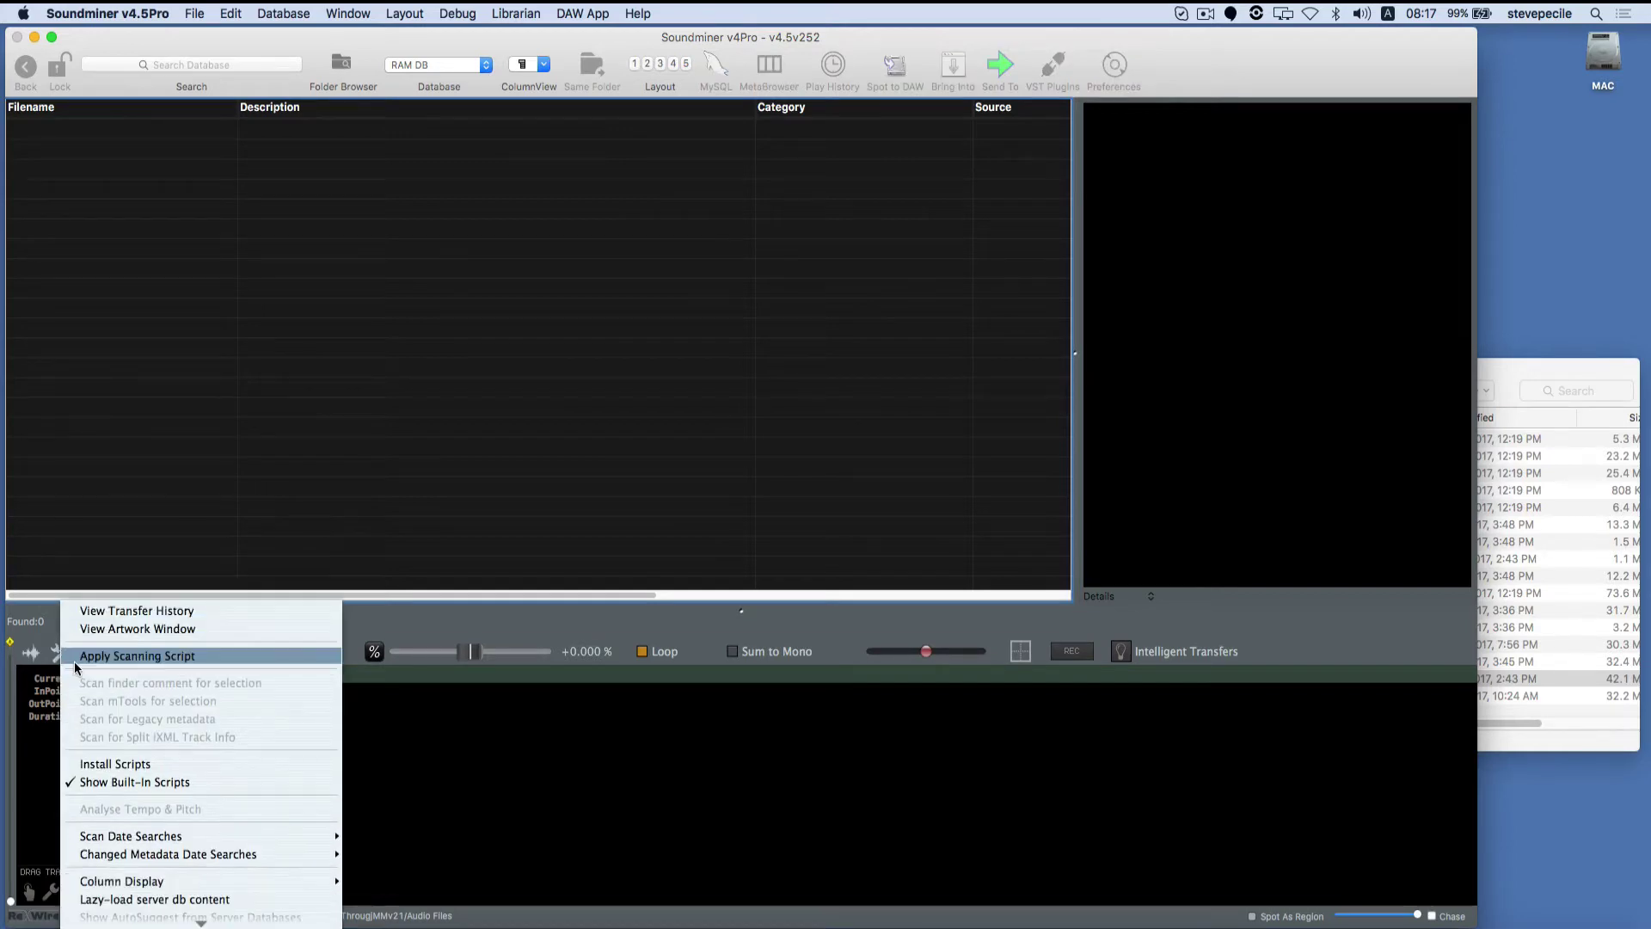
pyautogui.scroll(-5, 75, 668)
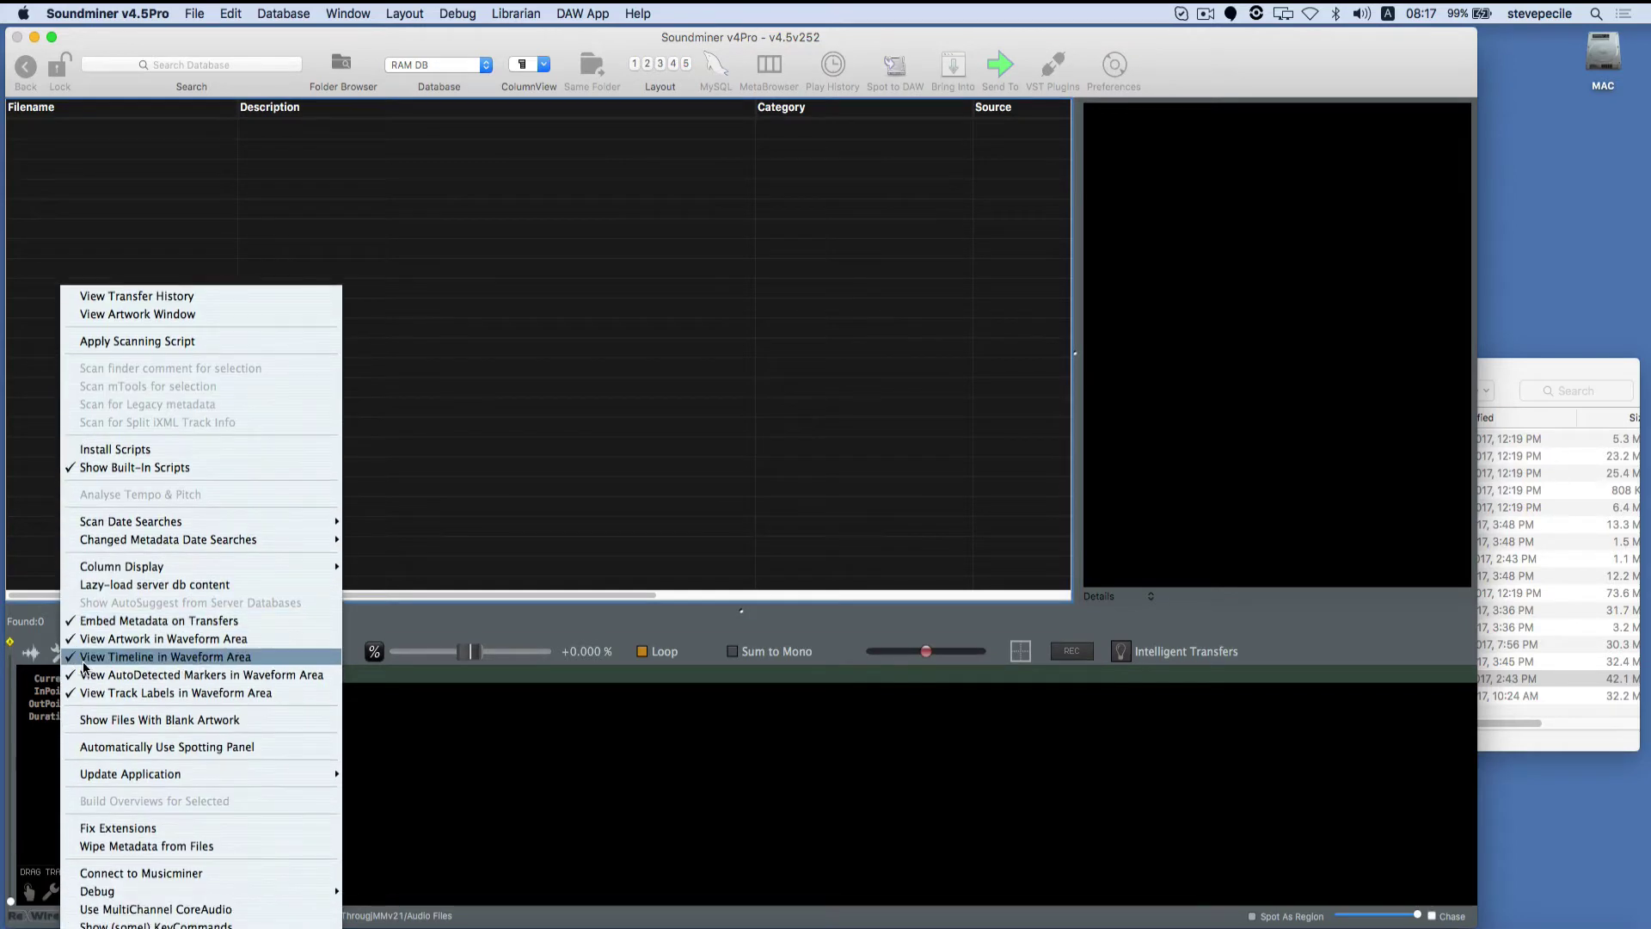
pyautogui.moveTo(258, 770)
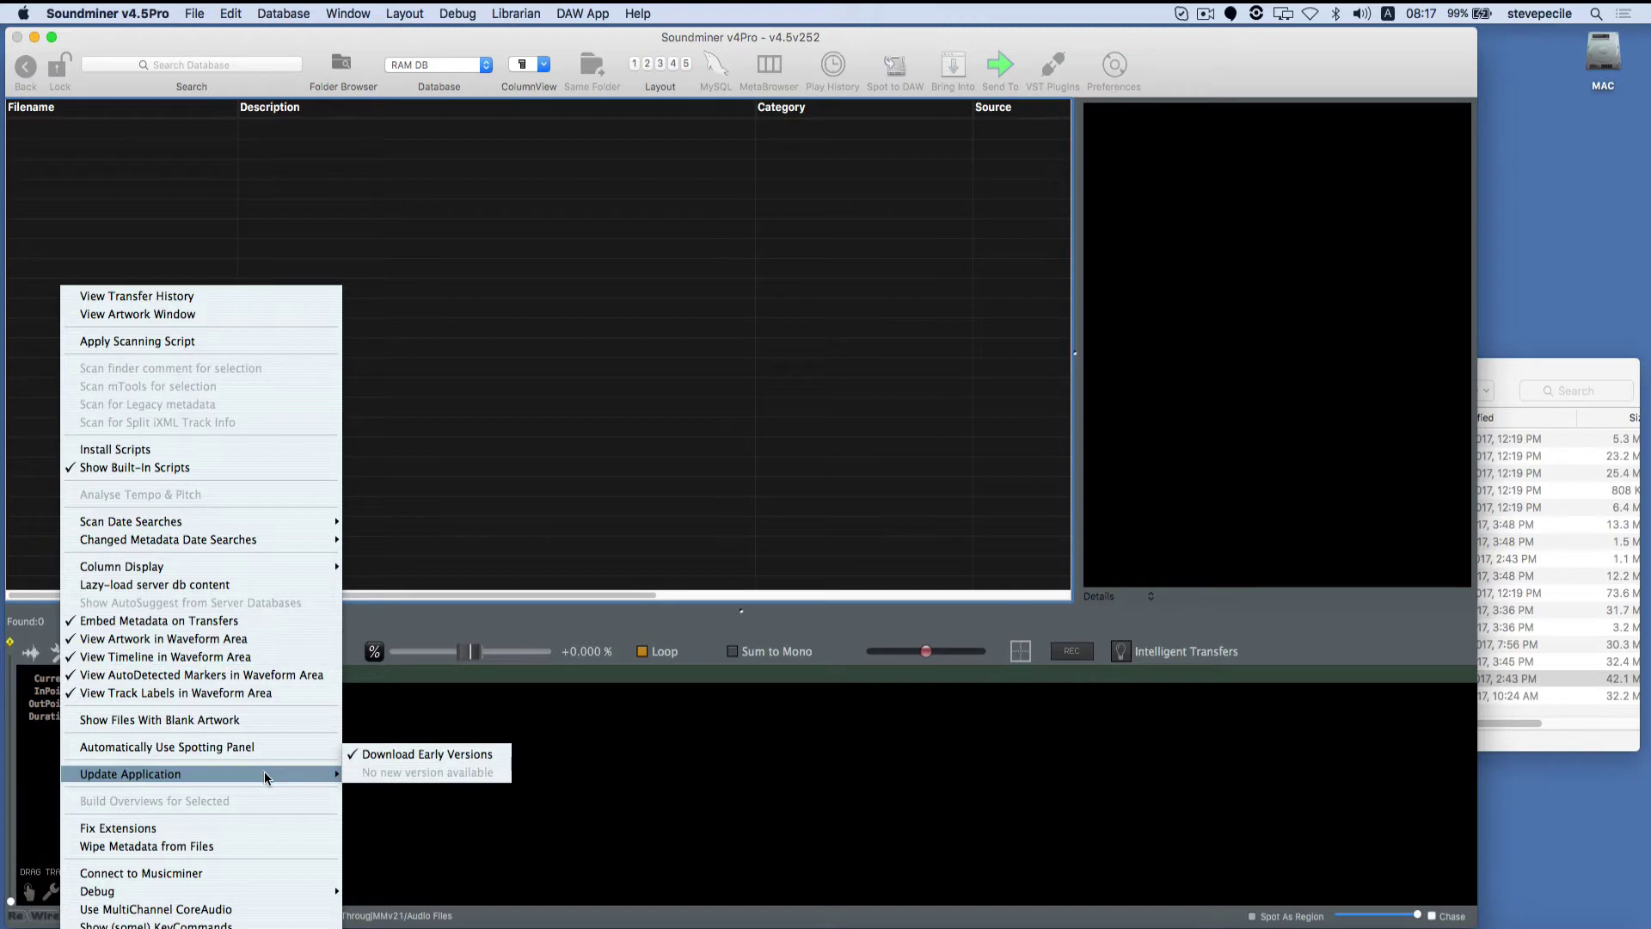
pyautogui.moveTo(221, 883)
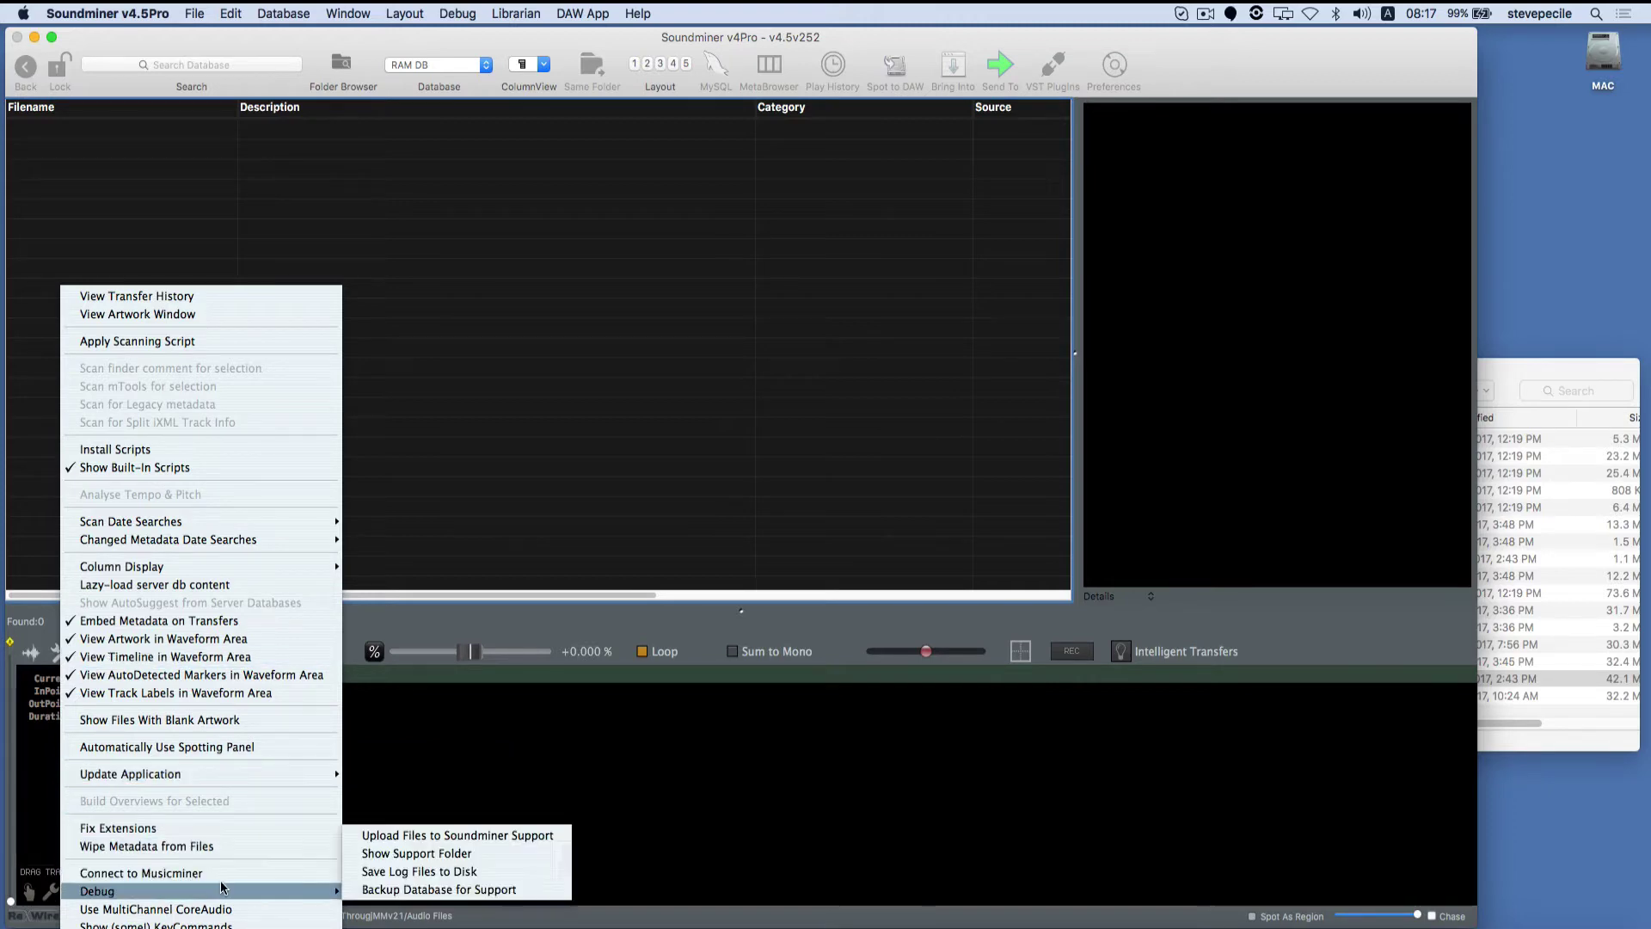
pyautogui.click(497, 495)
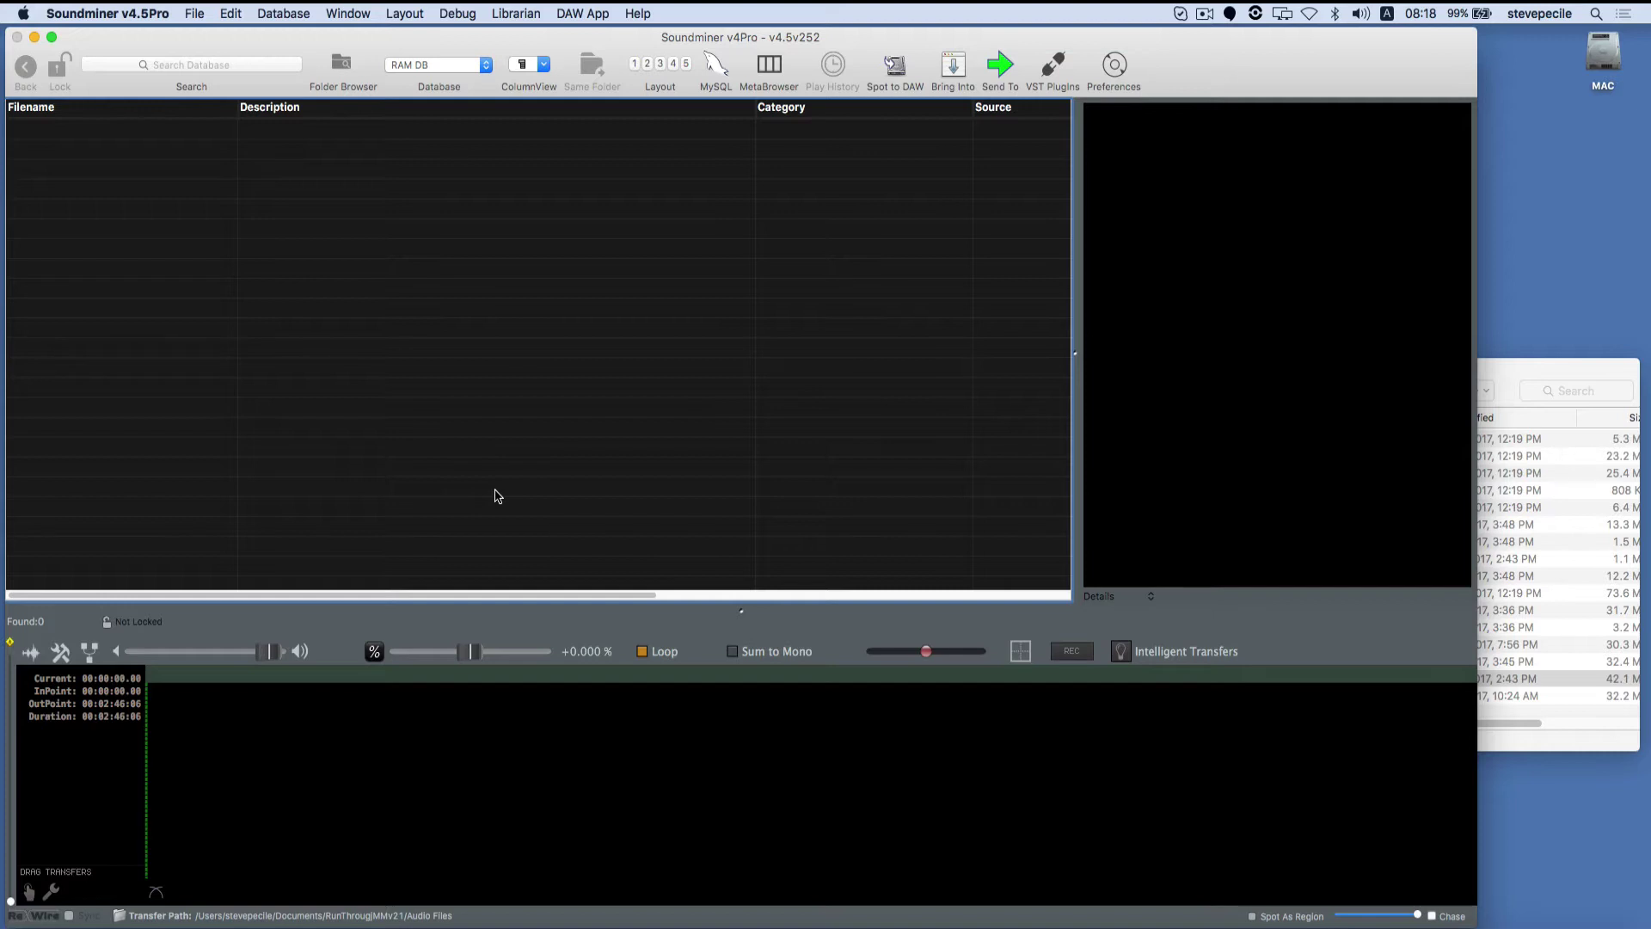
# Load SFC004_01 ALongWayToGo.aif from the MiscStuff folder into the waveform area and audition it from several positions along the track
pyautogui.click(1505, 370)
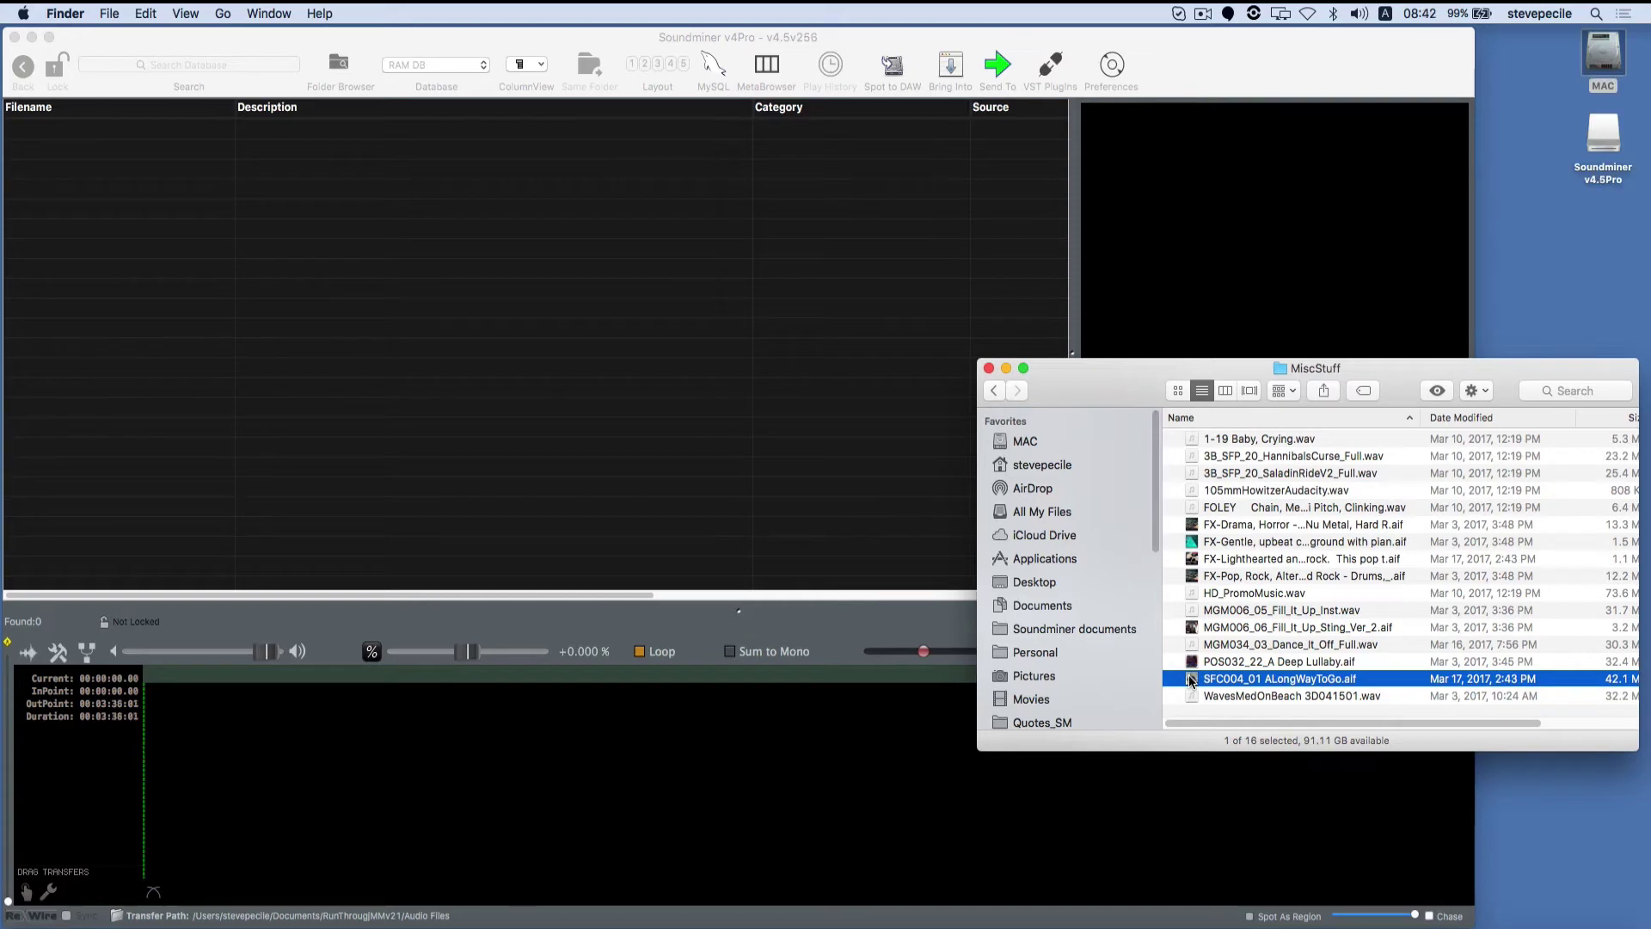
pyautogui.moveTo(1191, 679); pyautogui.dragTo(680, 729)
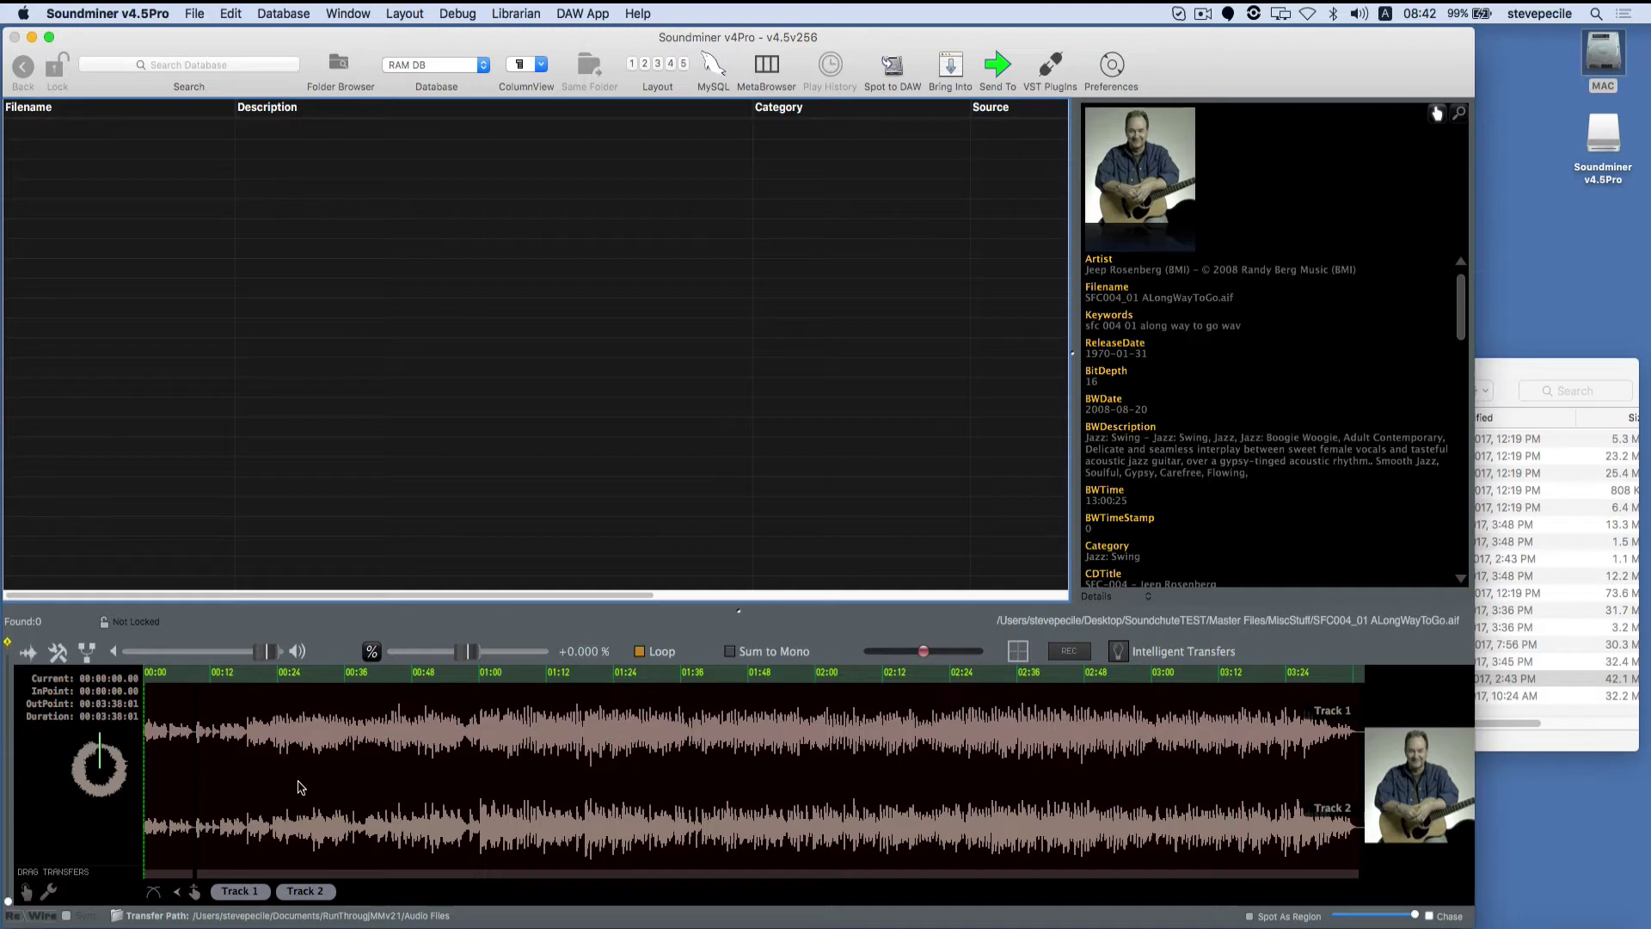
pyautogui.press('space')
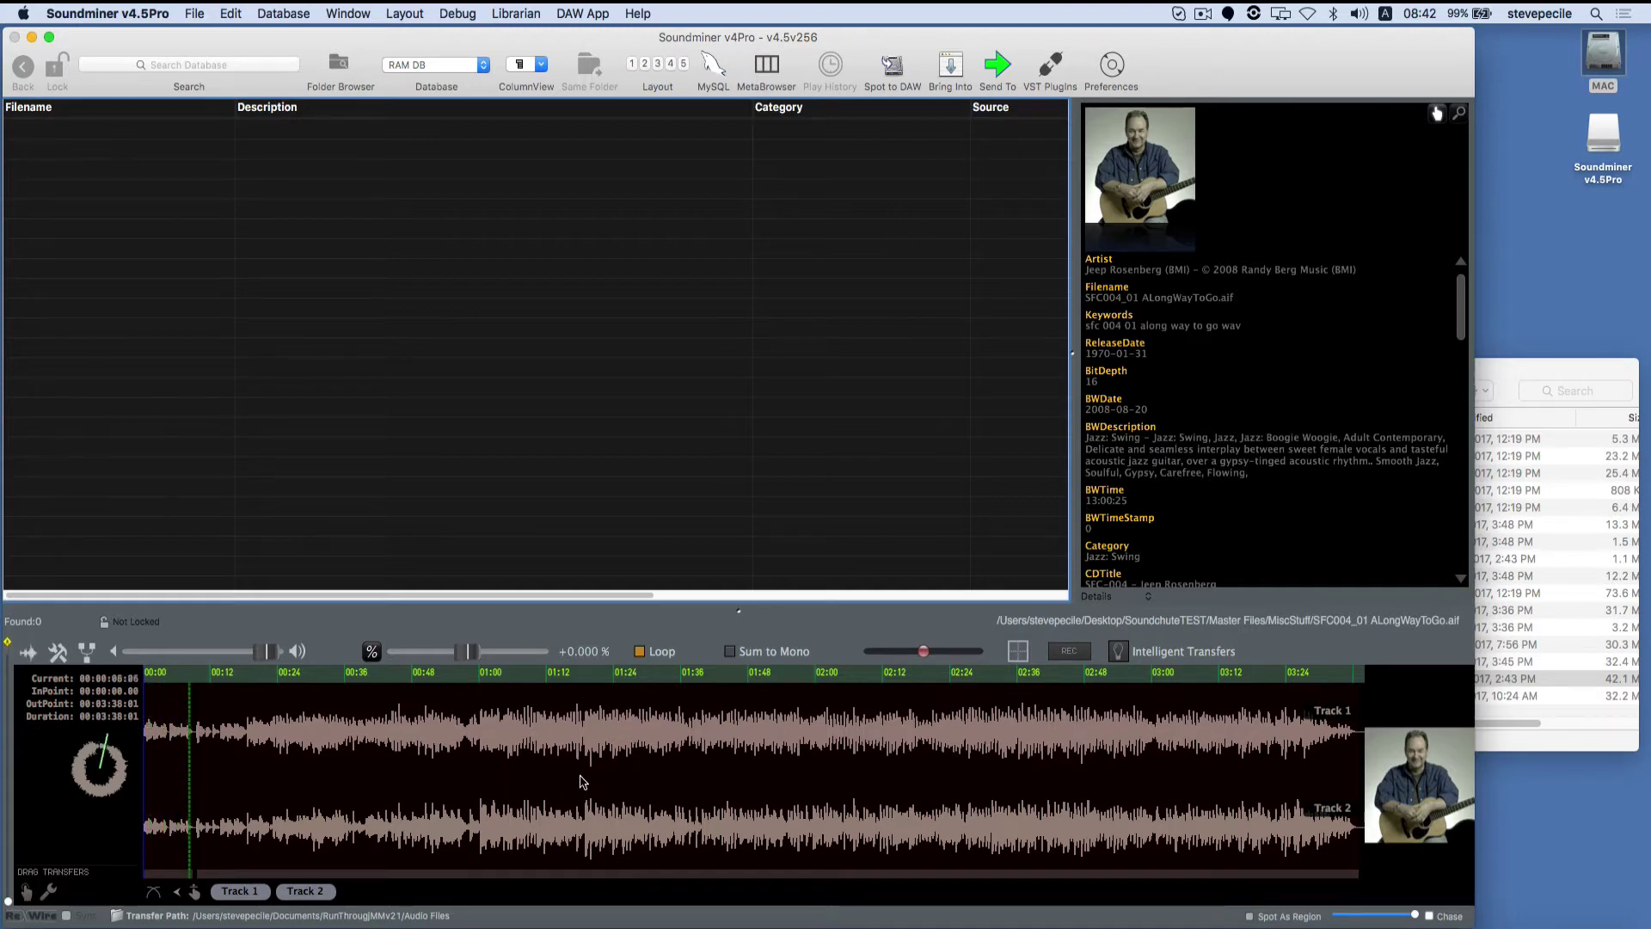
pyautogui.click(439, 781)
pyautogui.click(653, 779)
pyautogui.click(854, 771)
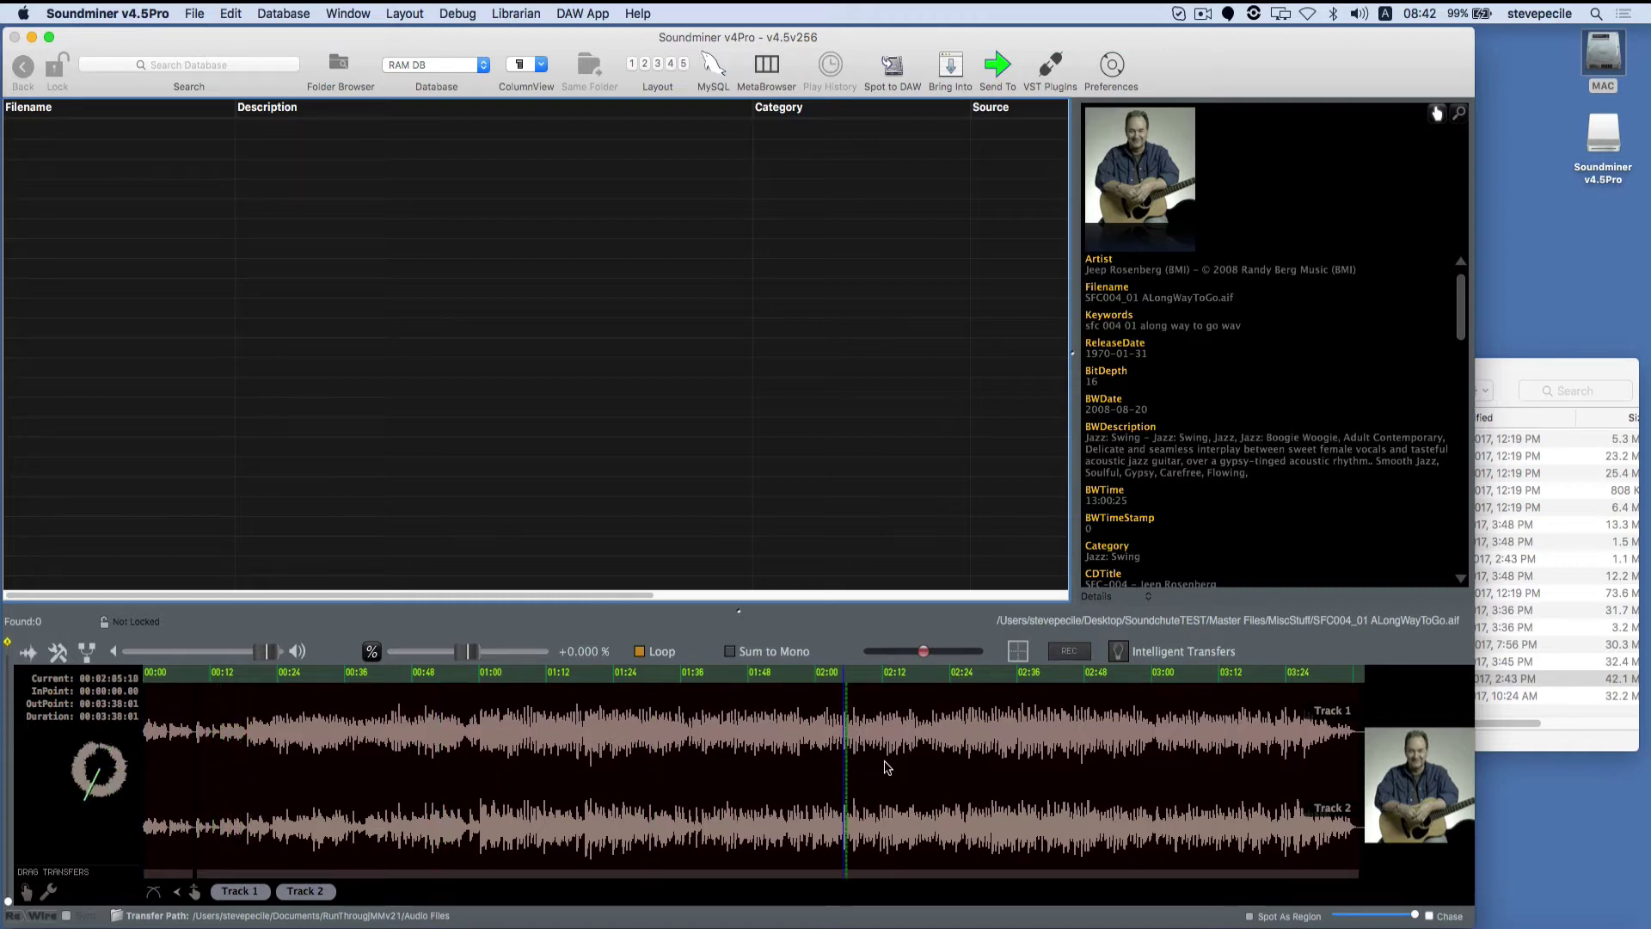
pyautogui.click(886, 763)
pyautogui.click(505, 789)
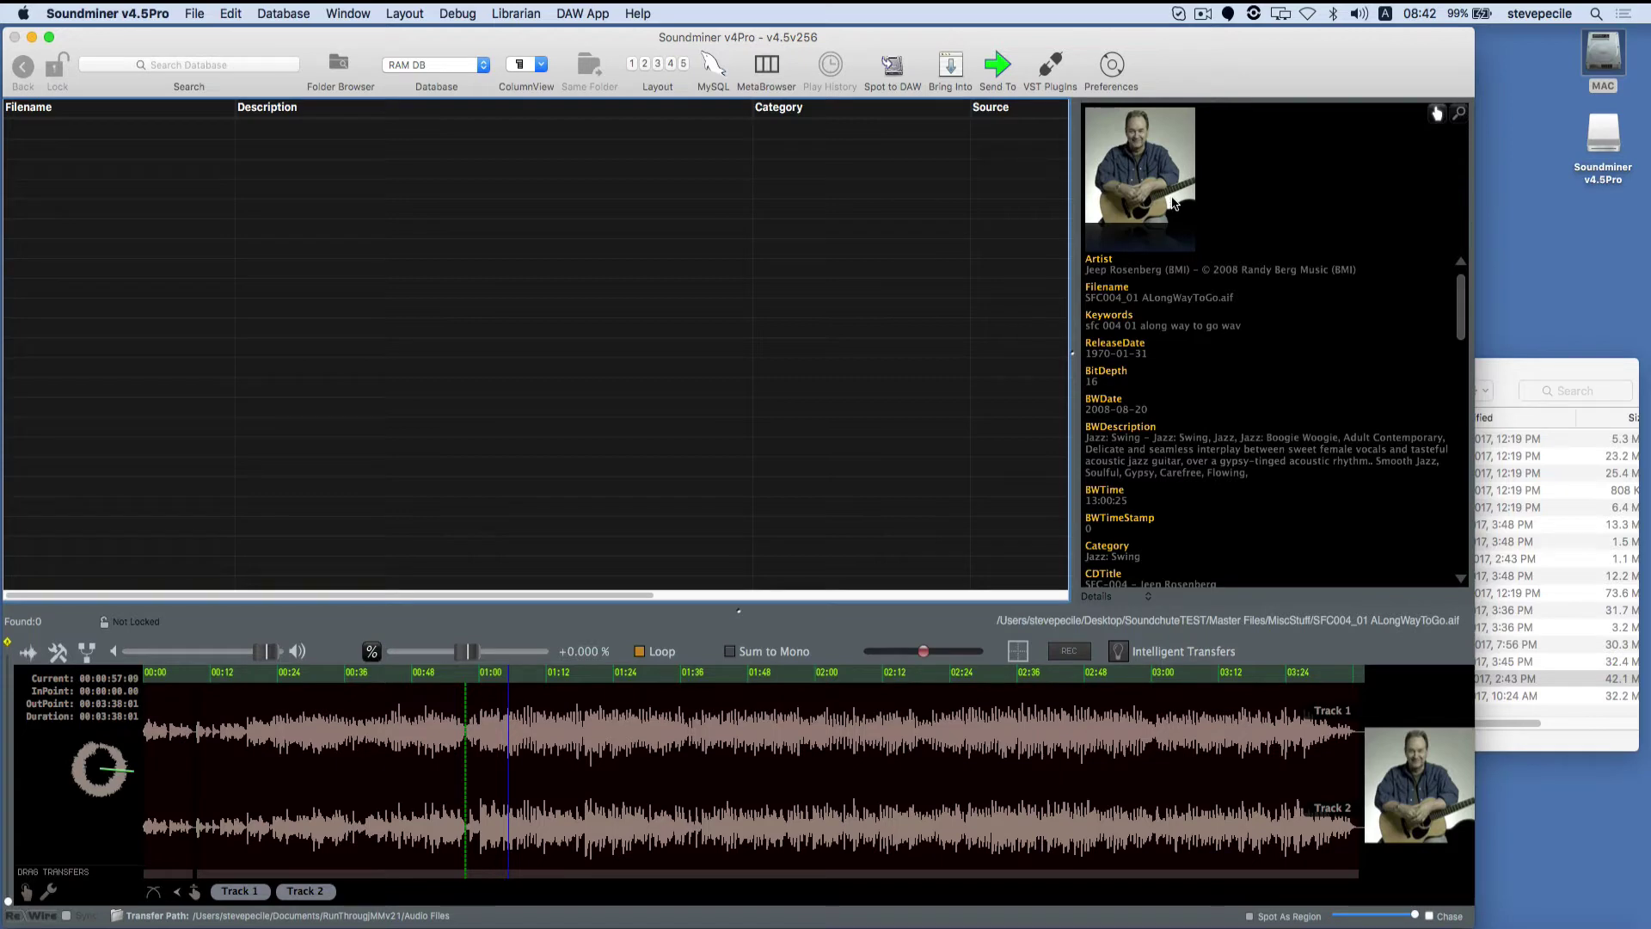
# Review the loaded track's metadata fields and the list of columns available for the record list
pyautogui.scroll(-3, 1201, 344)
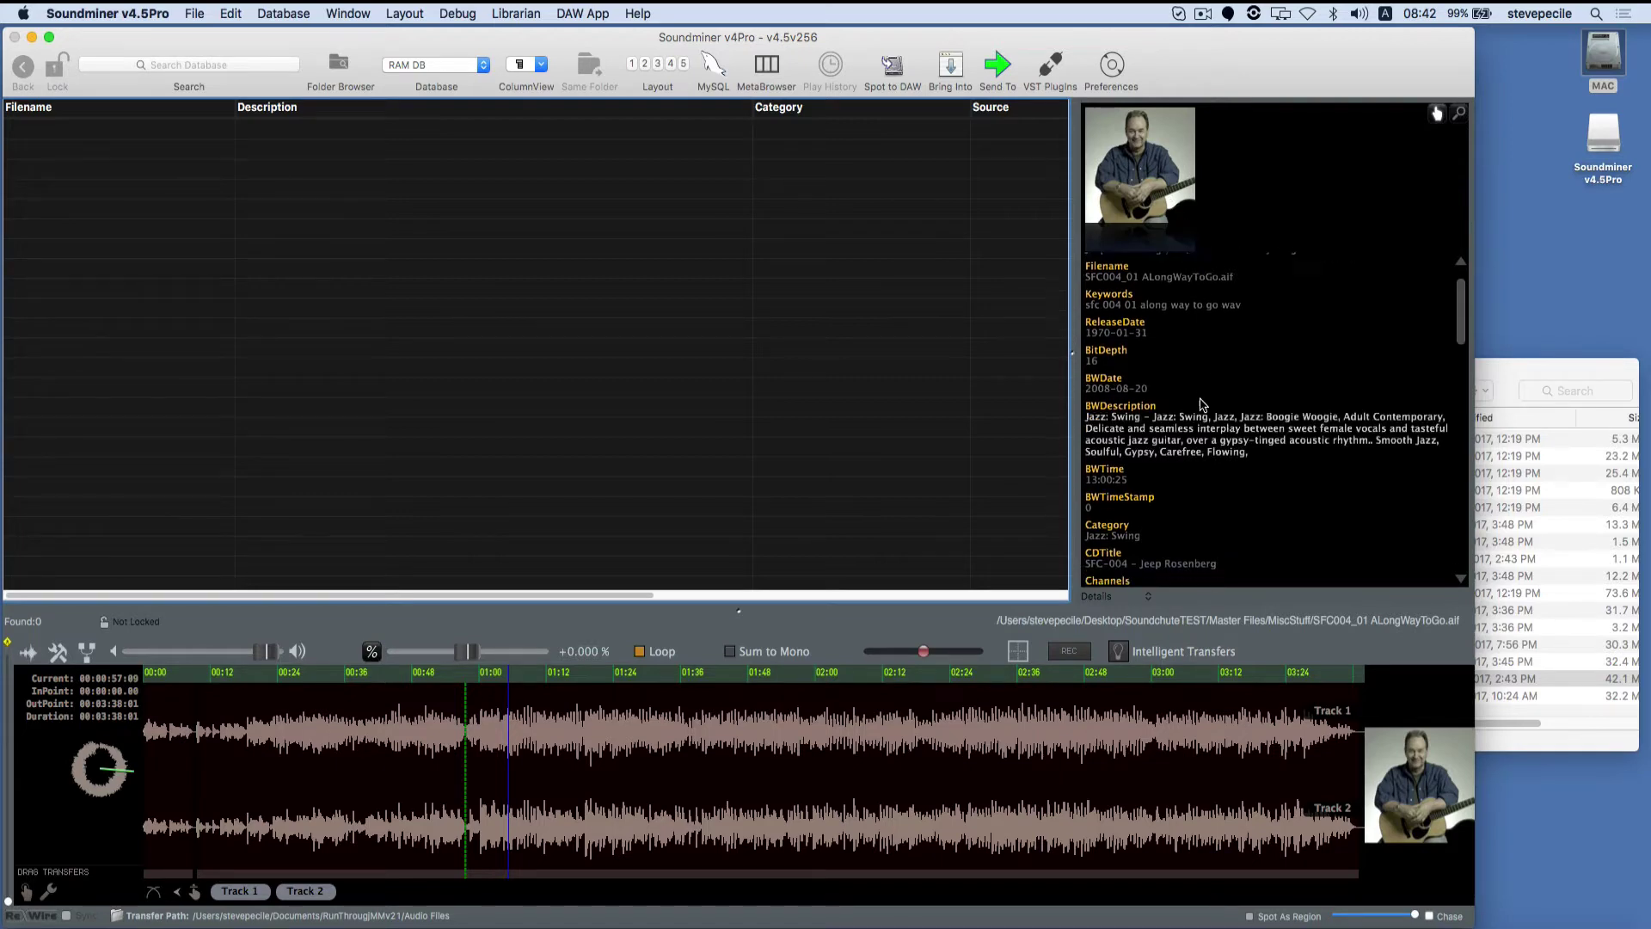
pyautogui.scroll(-5, 1202, 406)
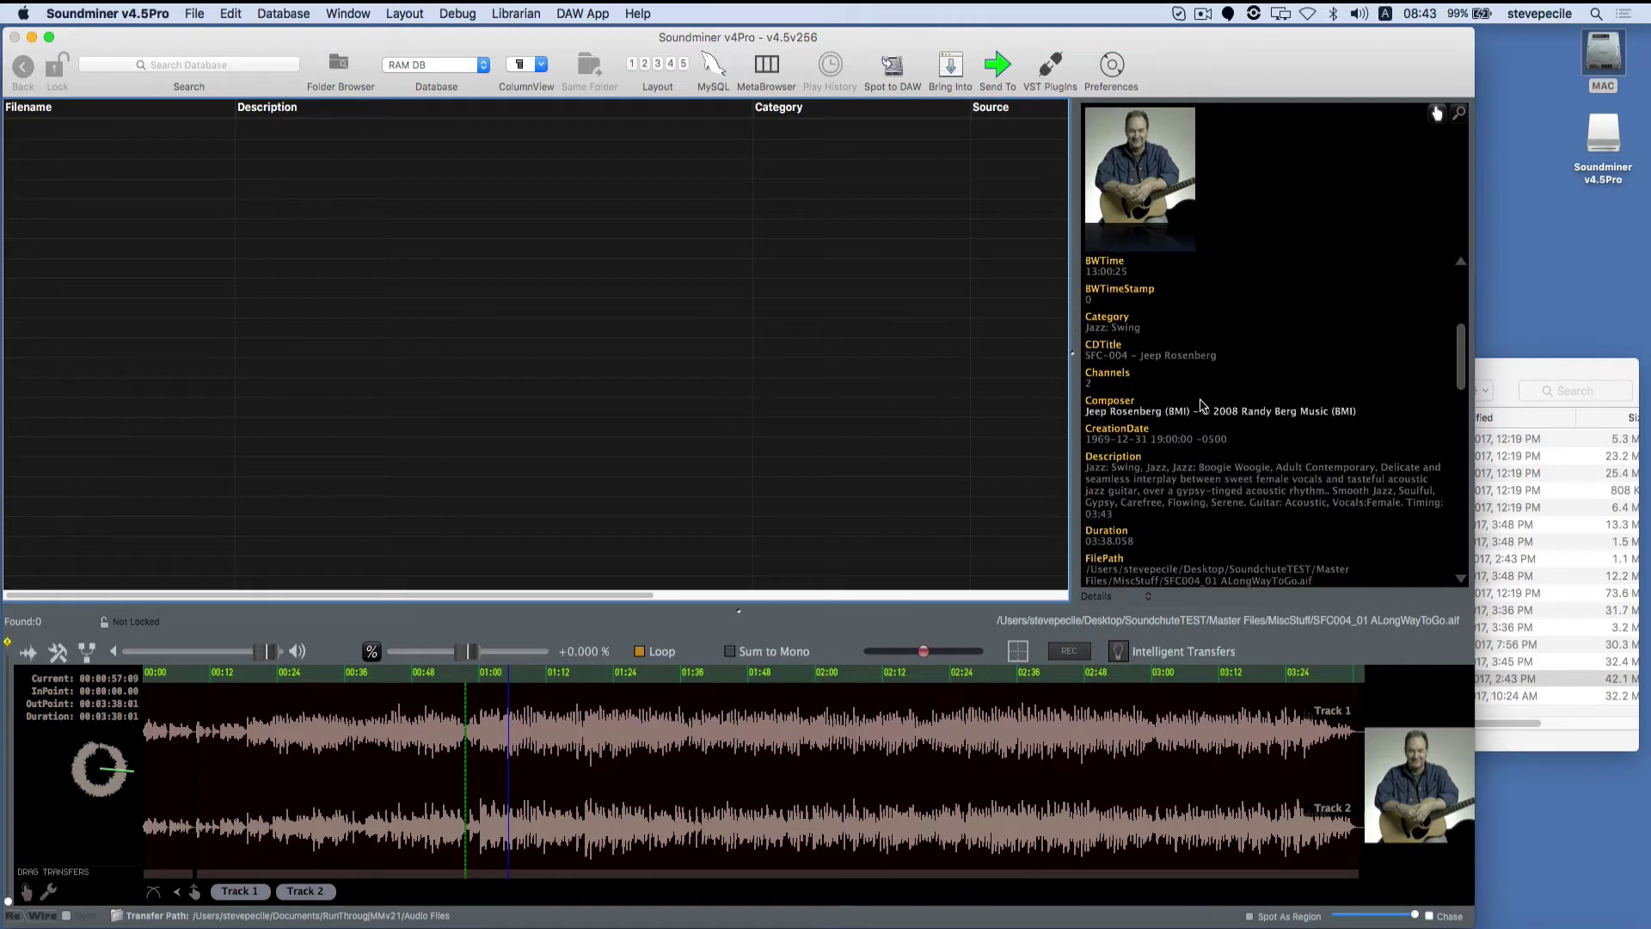
pyautogui.scroll(-2, 1202, 406)
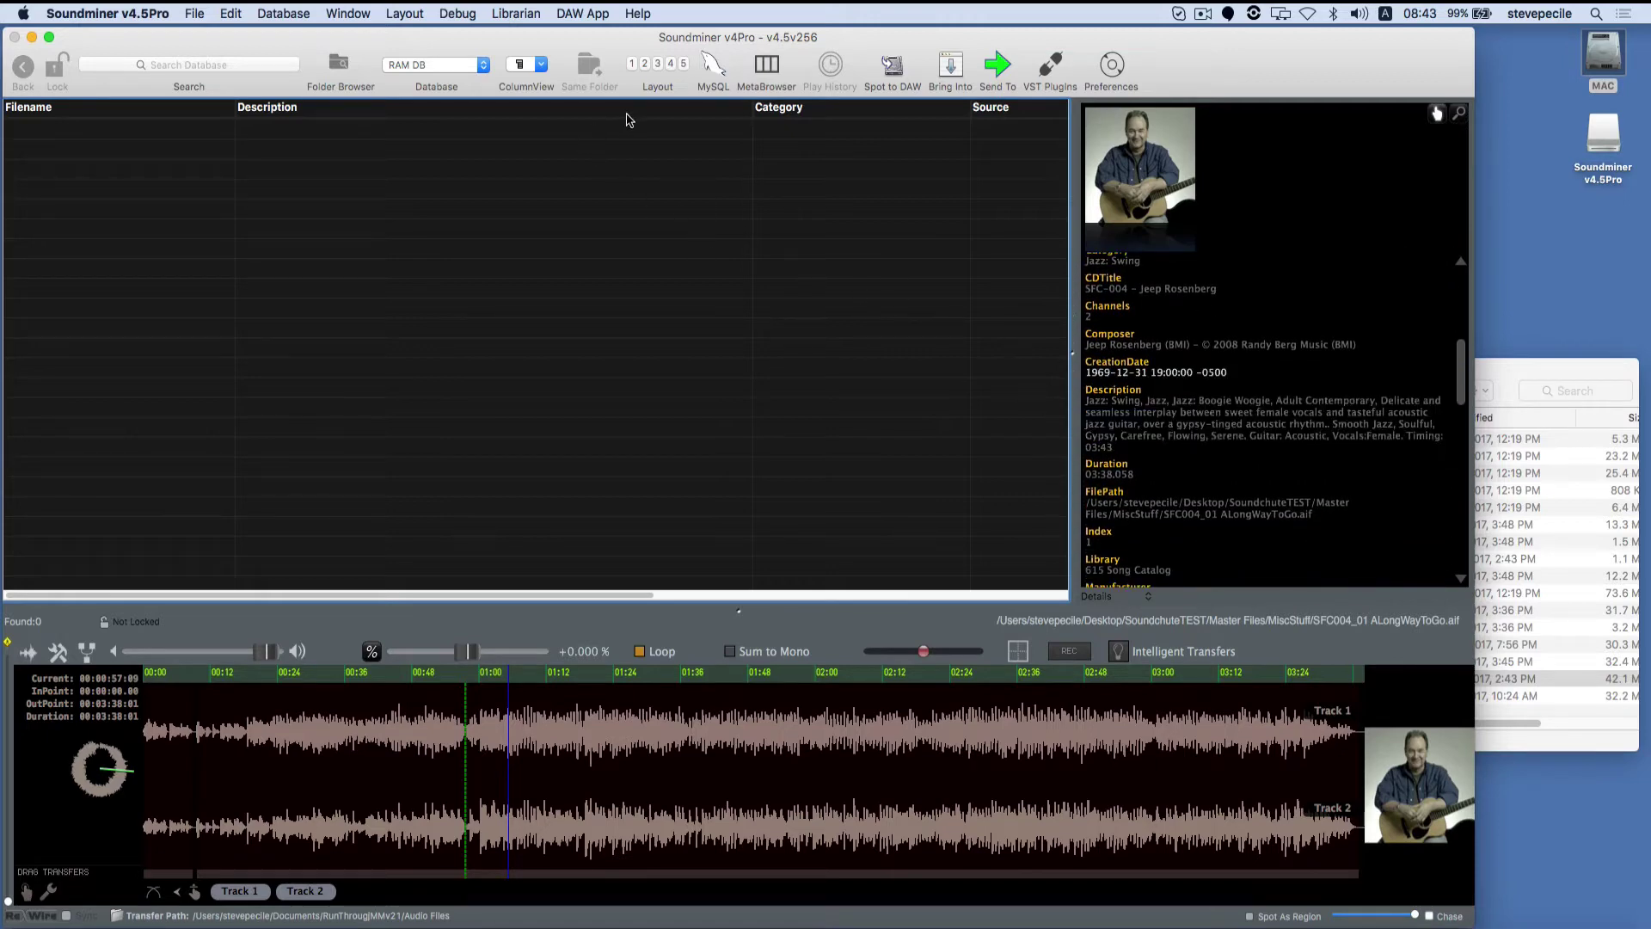
pyautogui.click(537, 69)
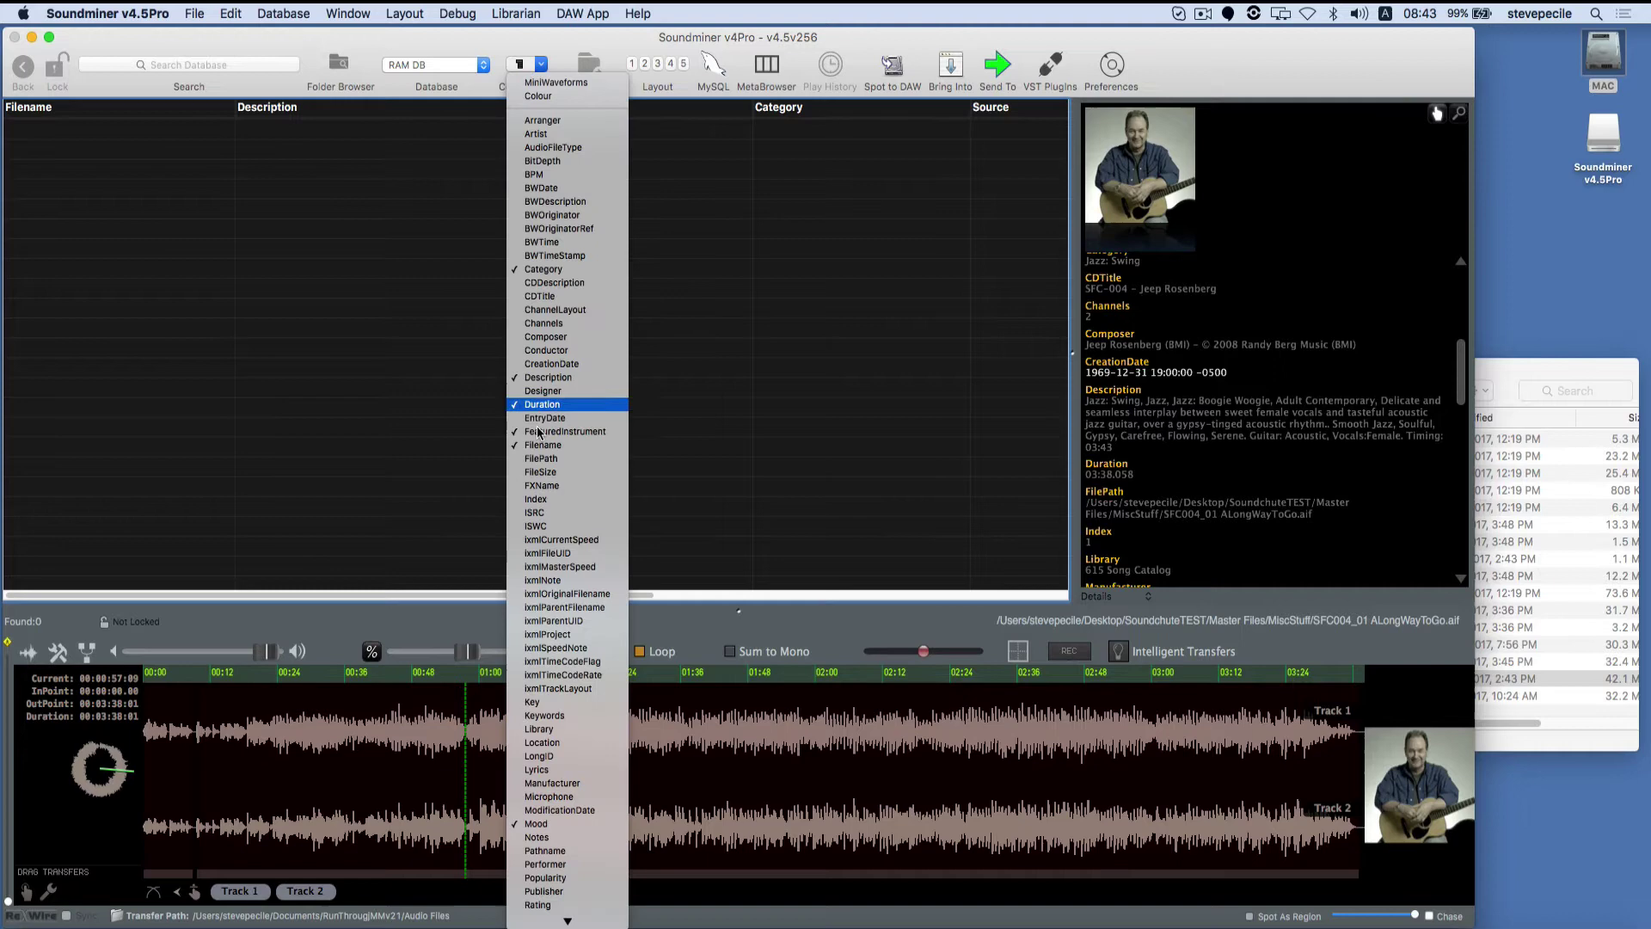
pyautogui.click(361, 417)
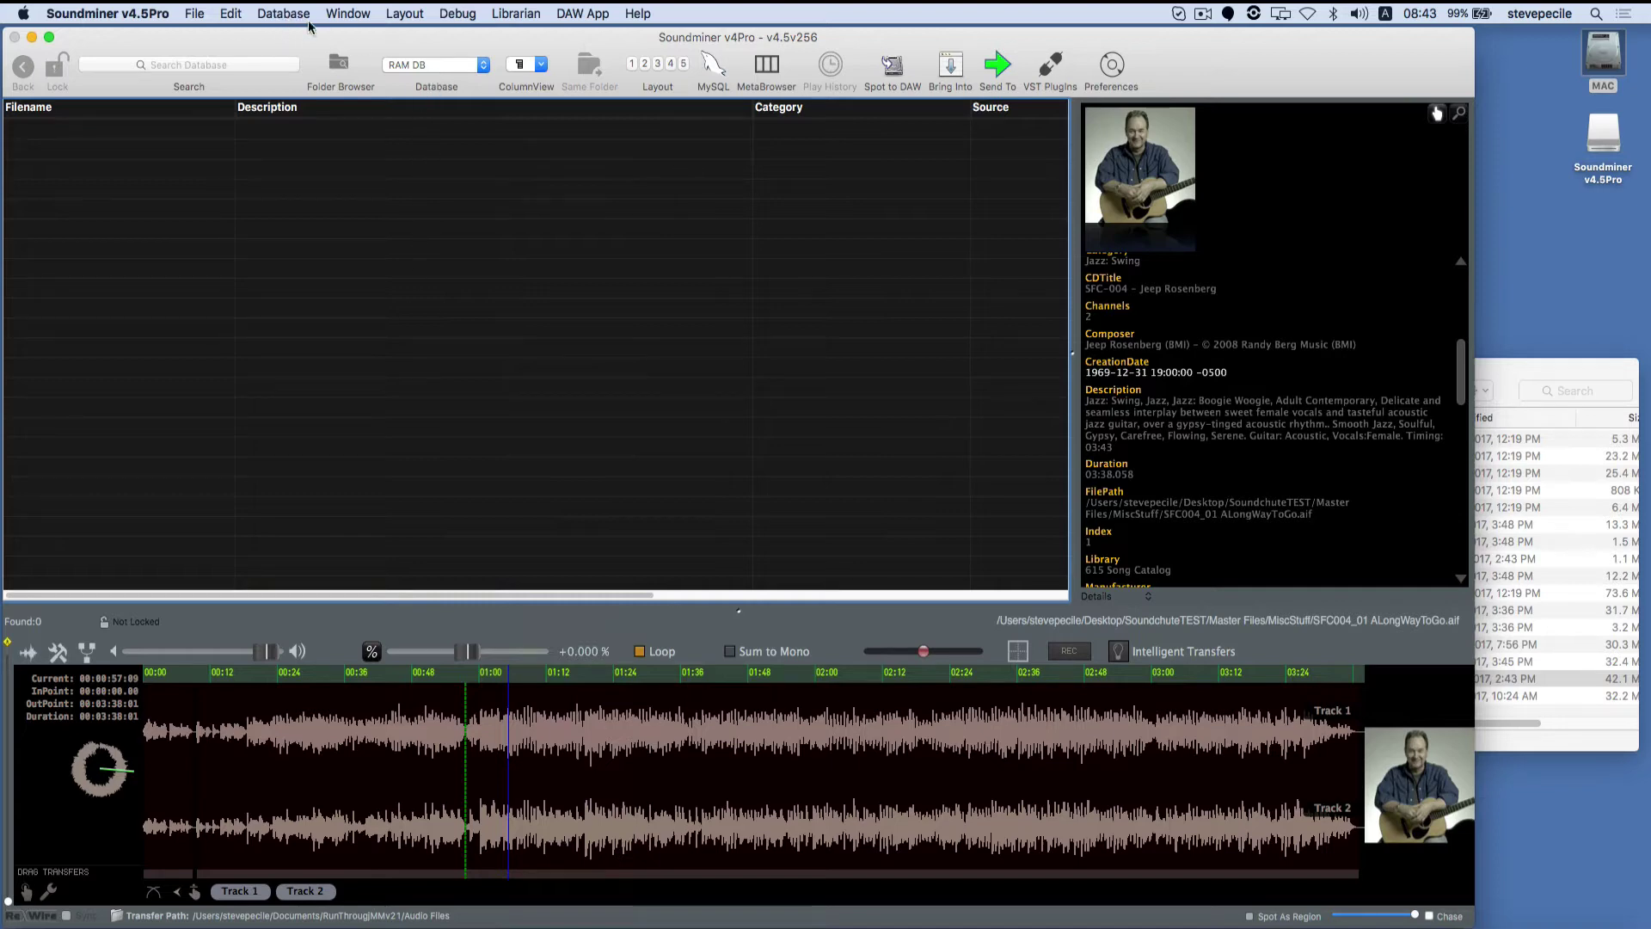
# Create a new database named NEWDB using the Music and FX template, without building iXML fields
pyautogui.click(436, 69)
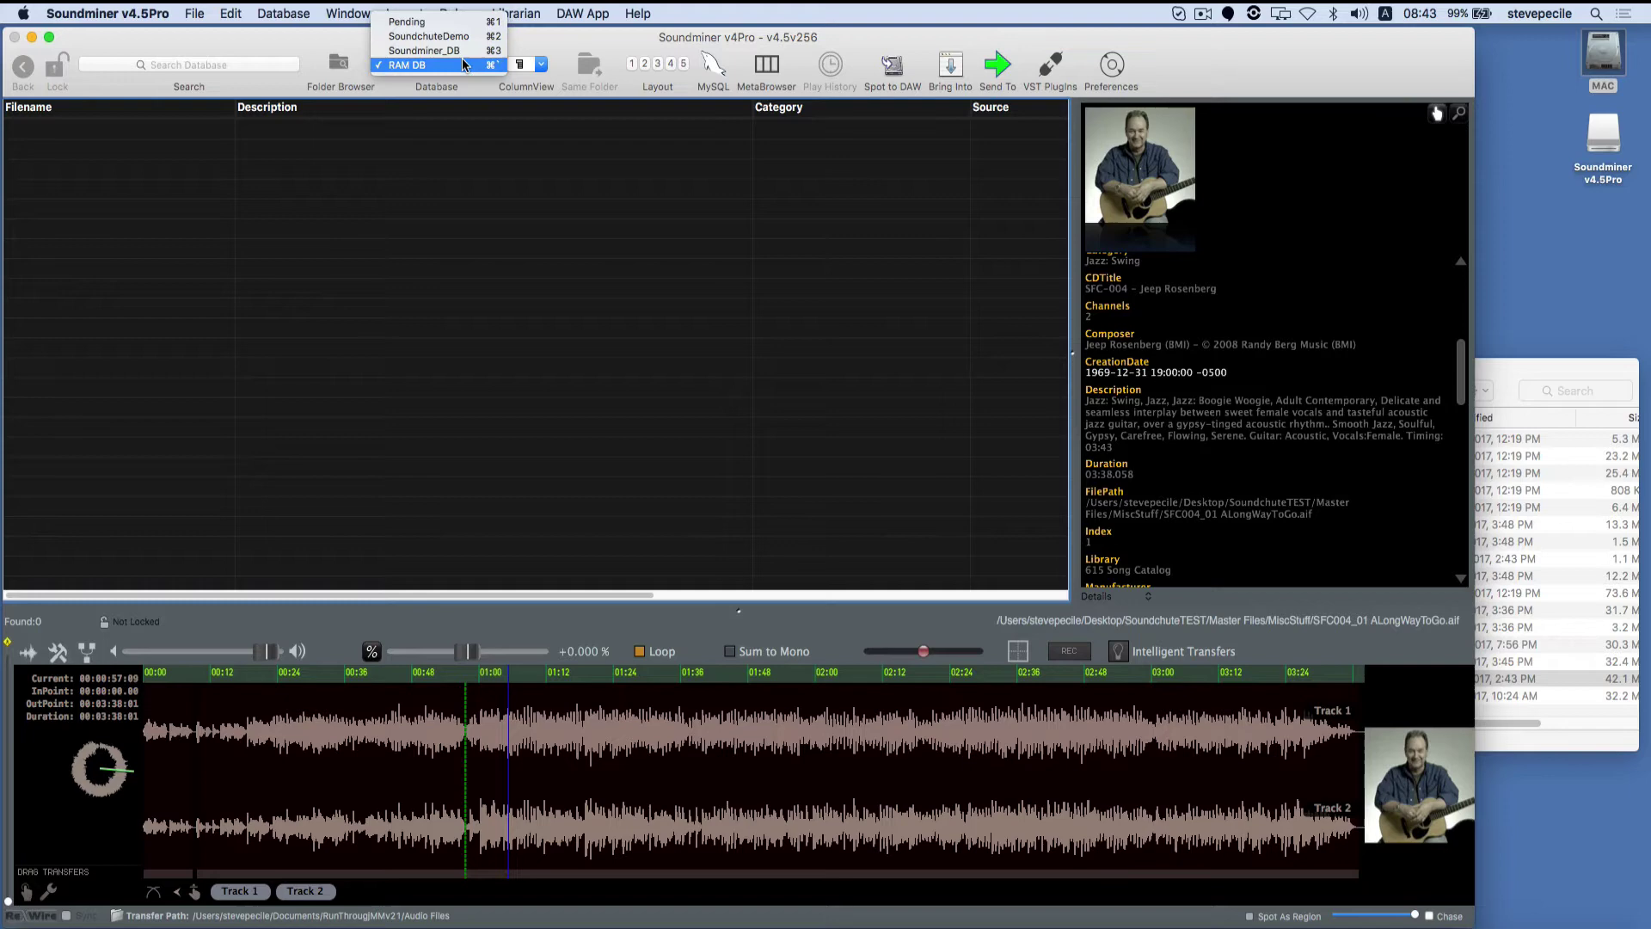
pyautogui.click(317, 40)
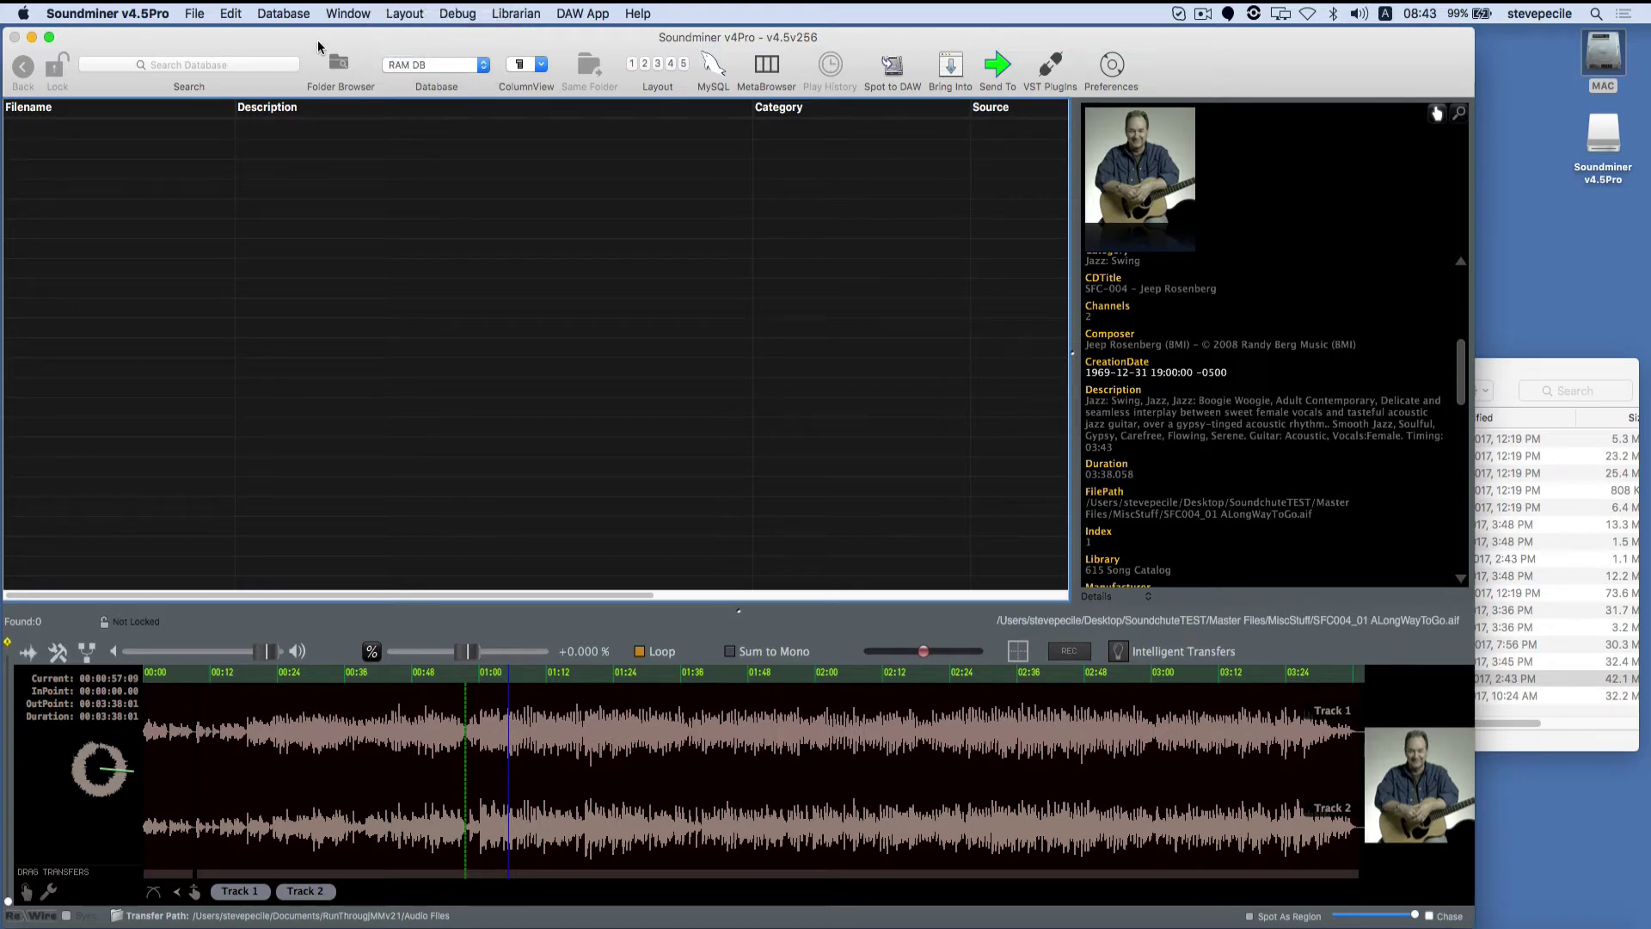
pyautogui.click(275, 15)
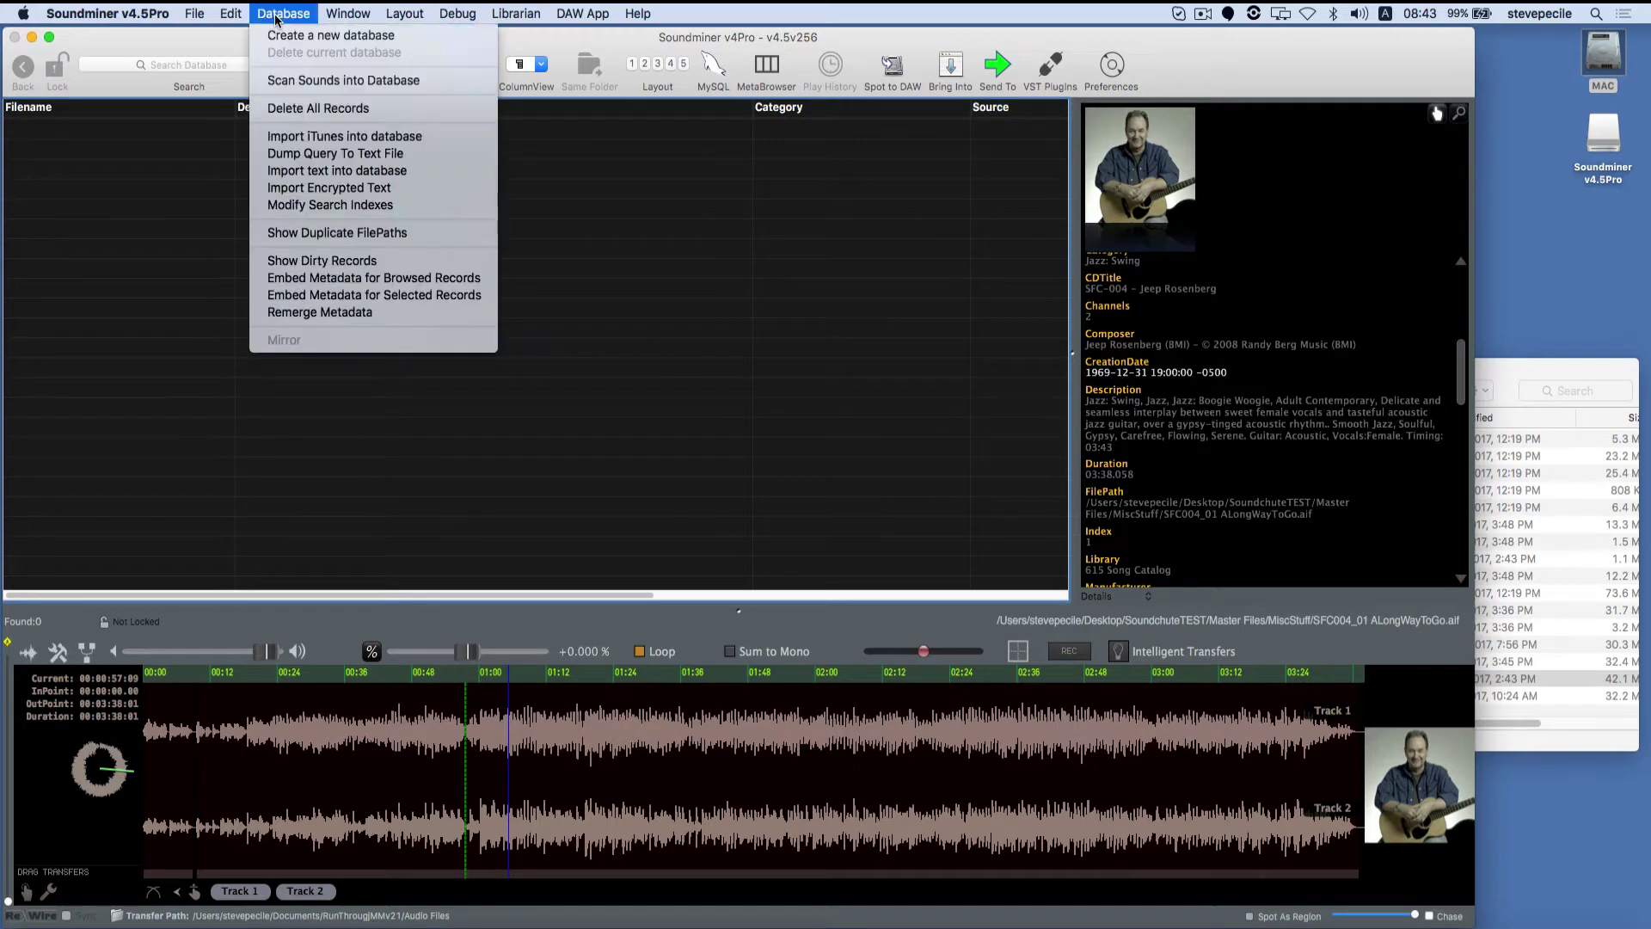
pyautogui.click(422, 40)
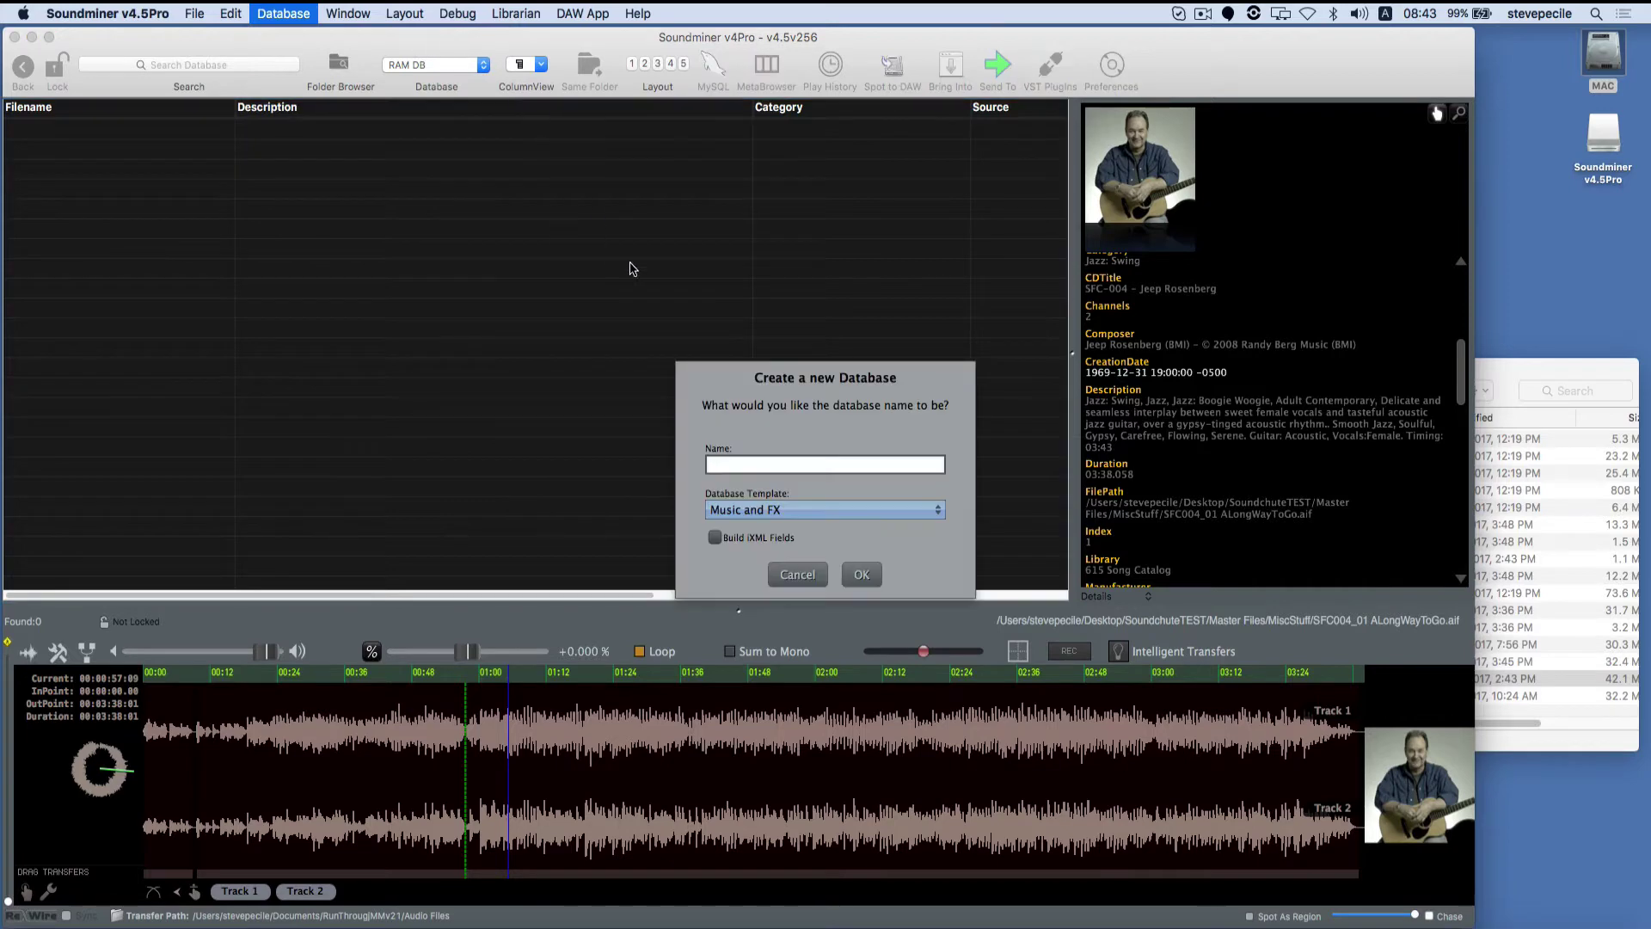
pyautogui.click(897, 509)
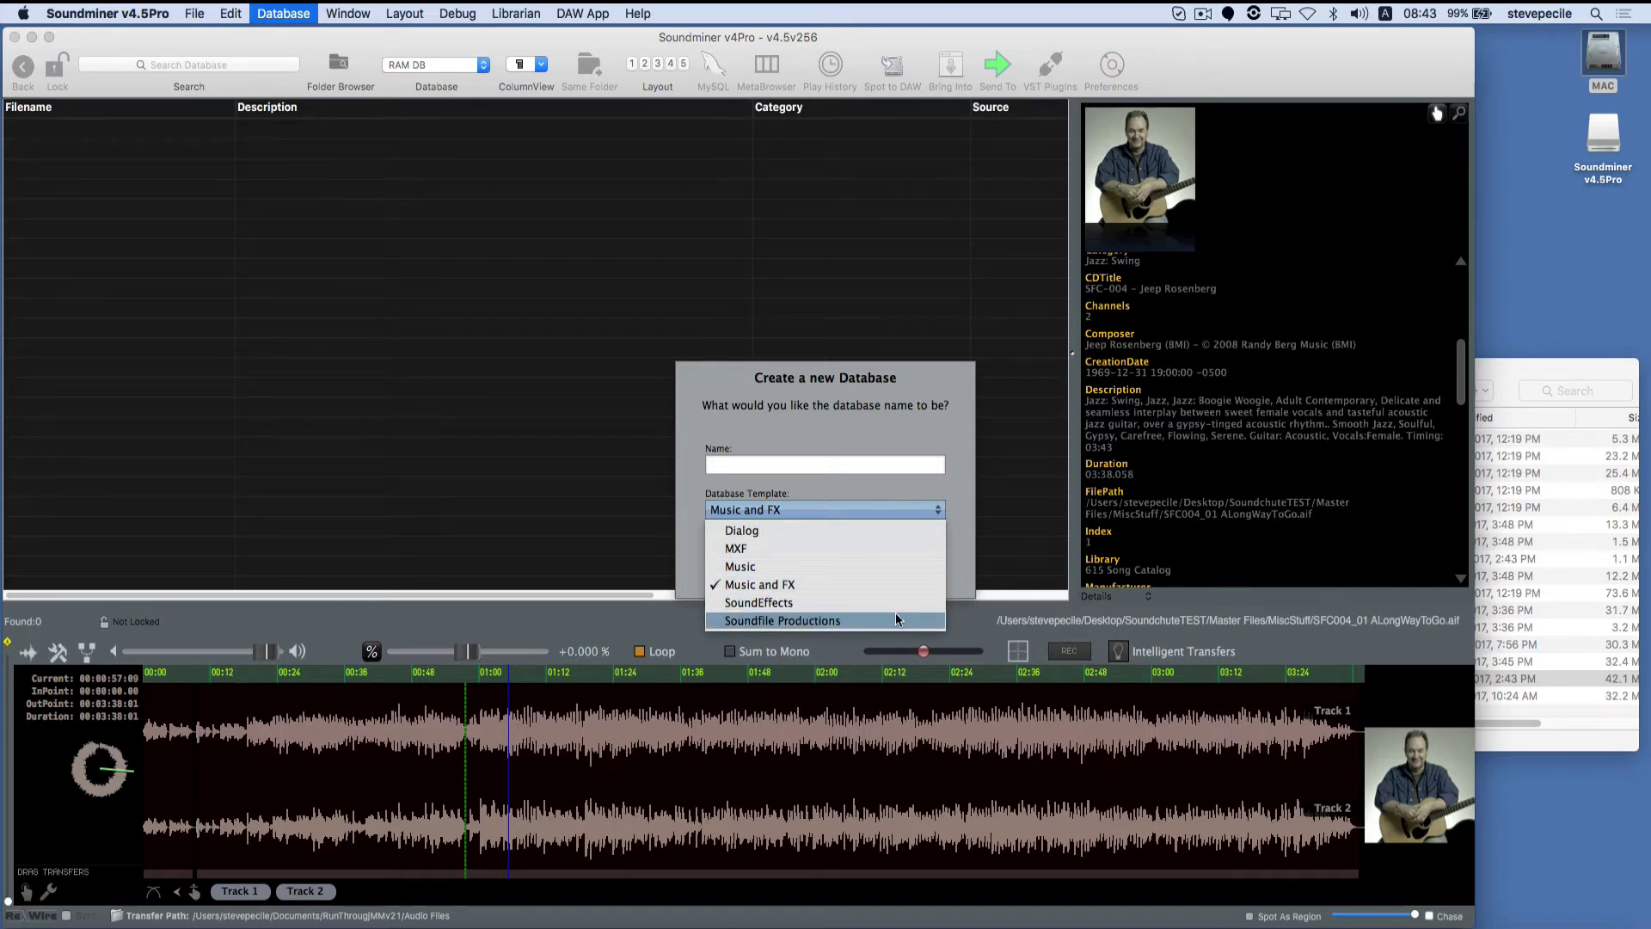
pyautogui.click(592, 478)
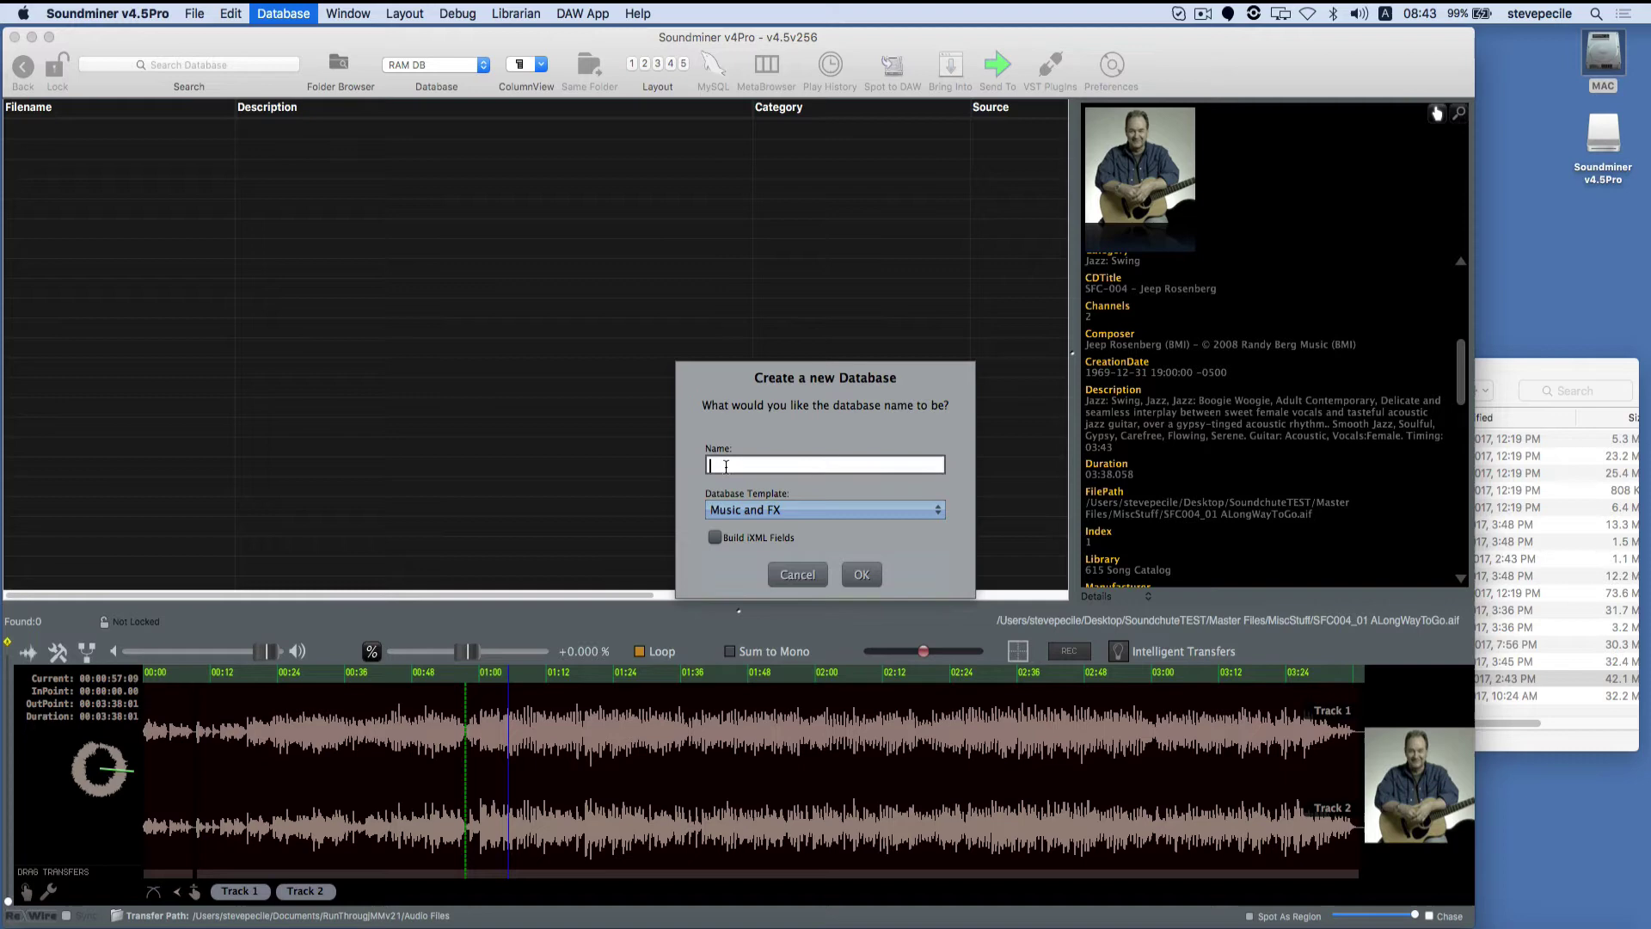
pyautogui.write('NEWDB')
pyautogui.click(864, 578)
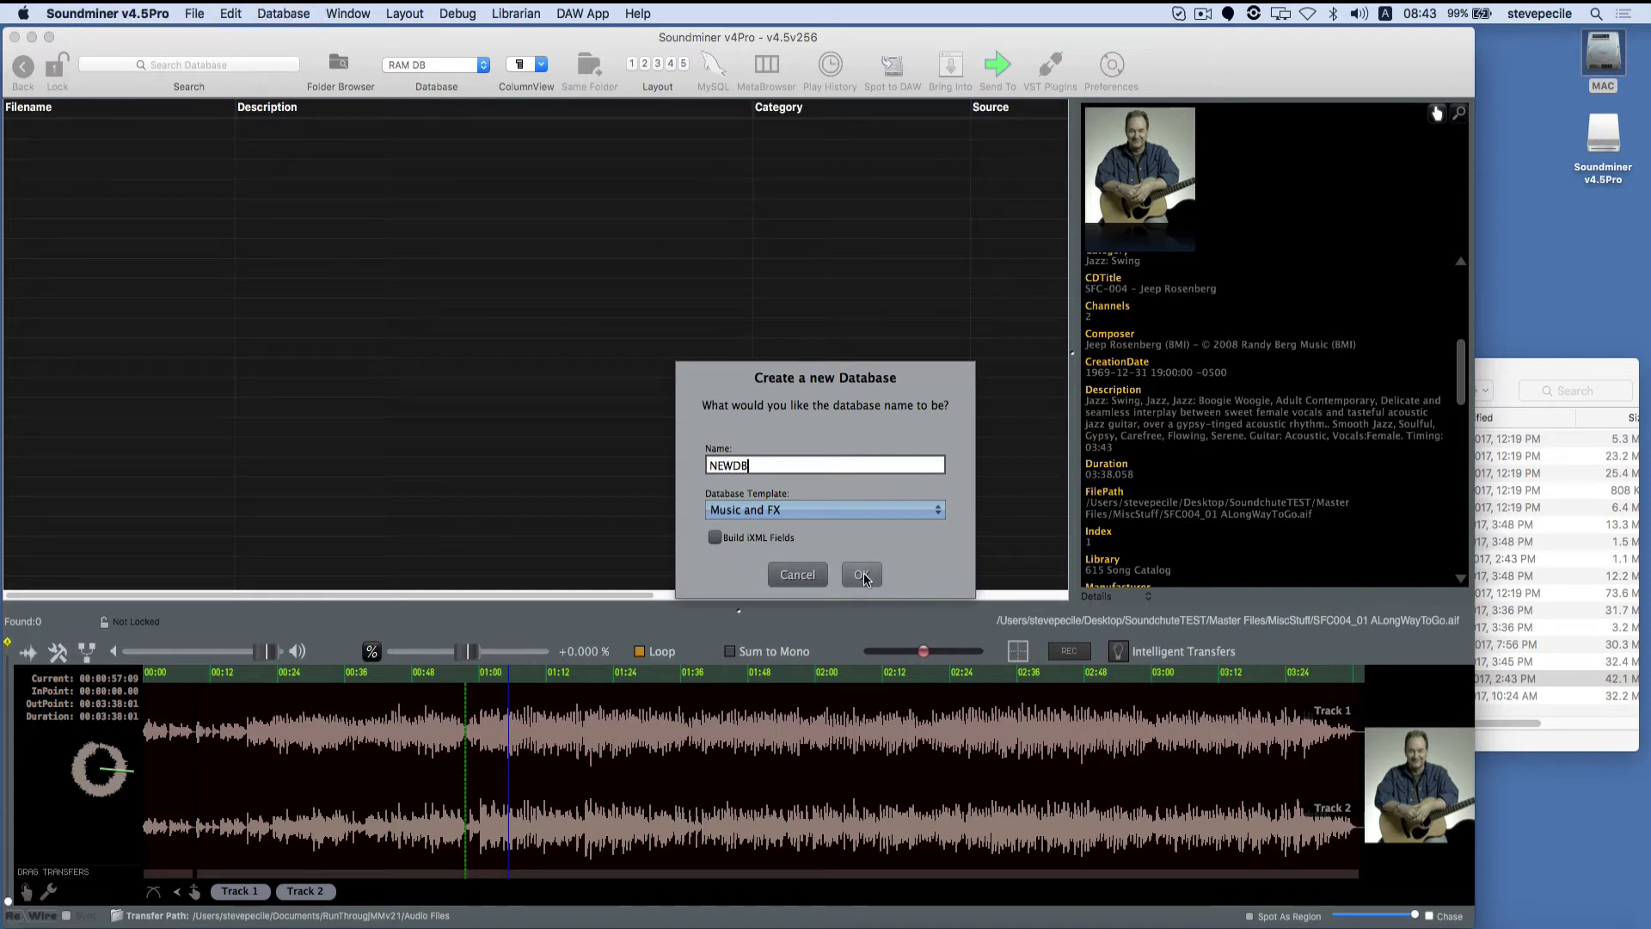
# Add the MiscStuff folder's sounds to the NEWDB database and select individual records, including the FX-Gentle upbeat country track
pyautogui.click(1494, 376)
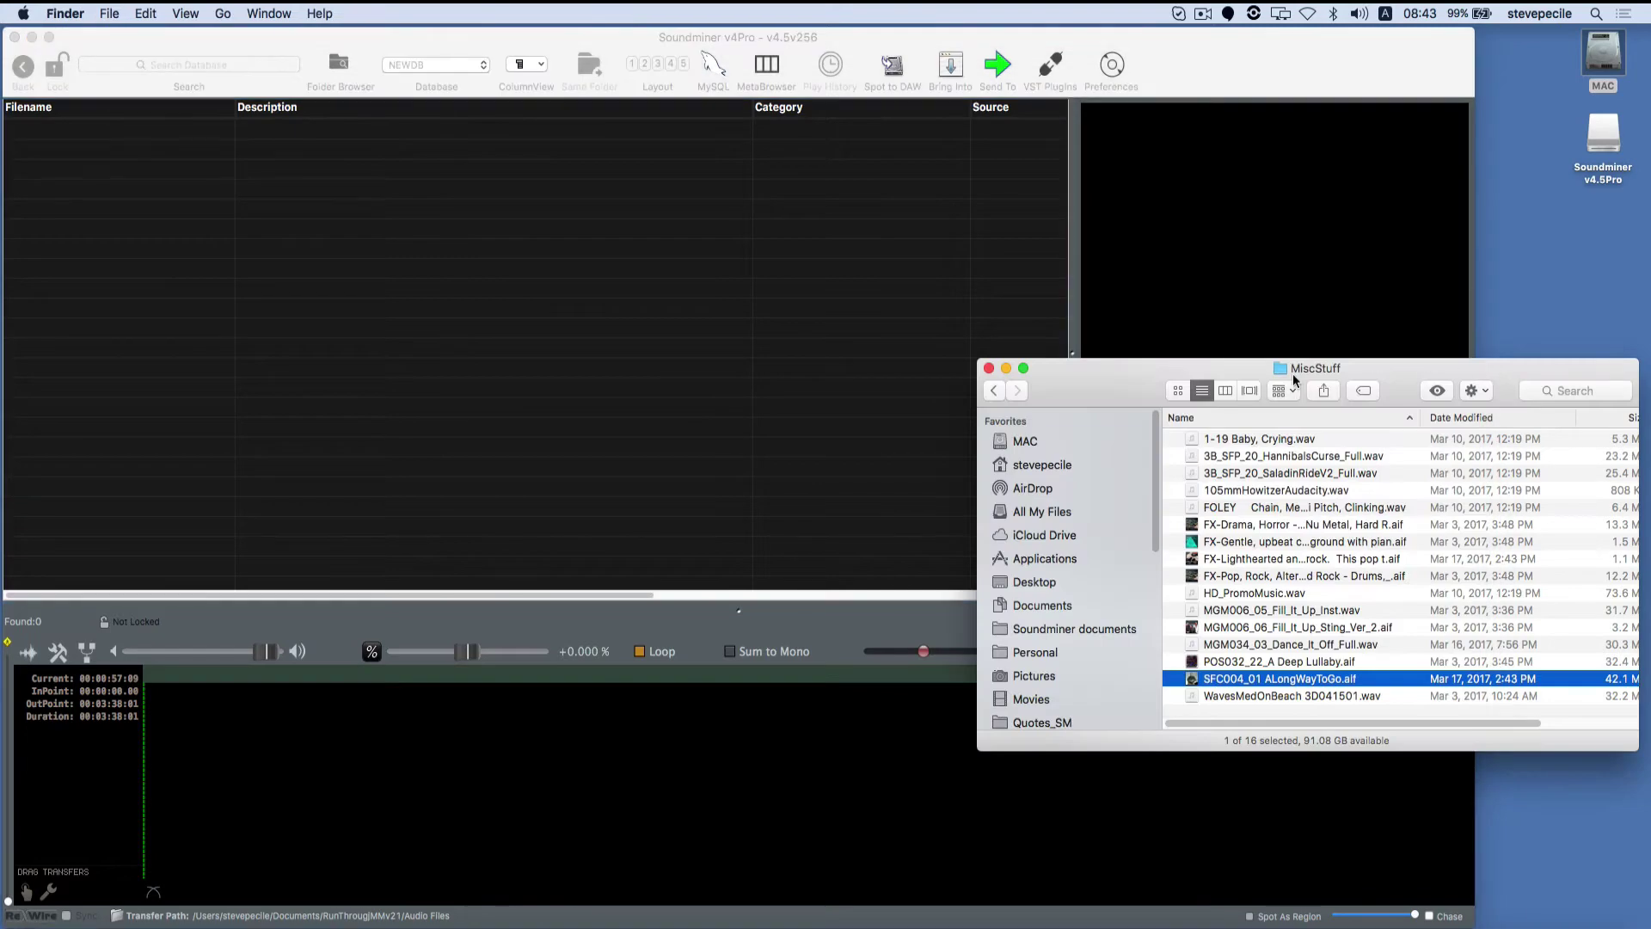
pyautogui.moveTo(1281, 368); pyautogui.dragTo(540, 269)
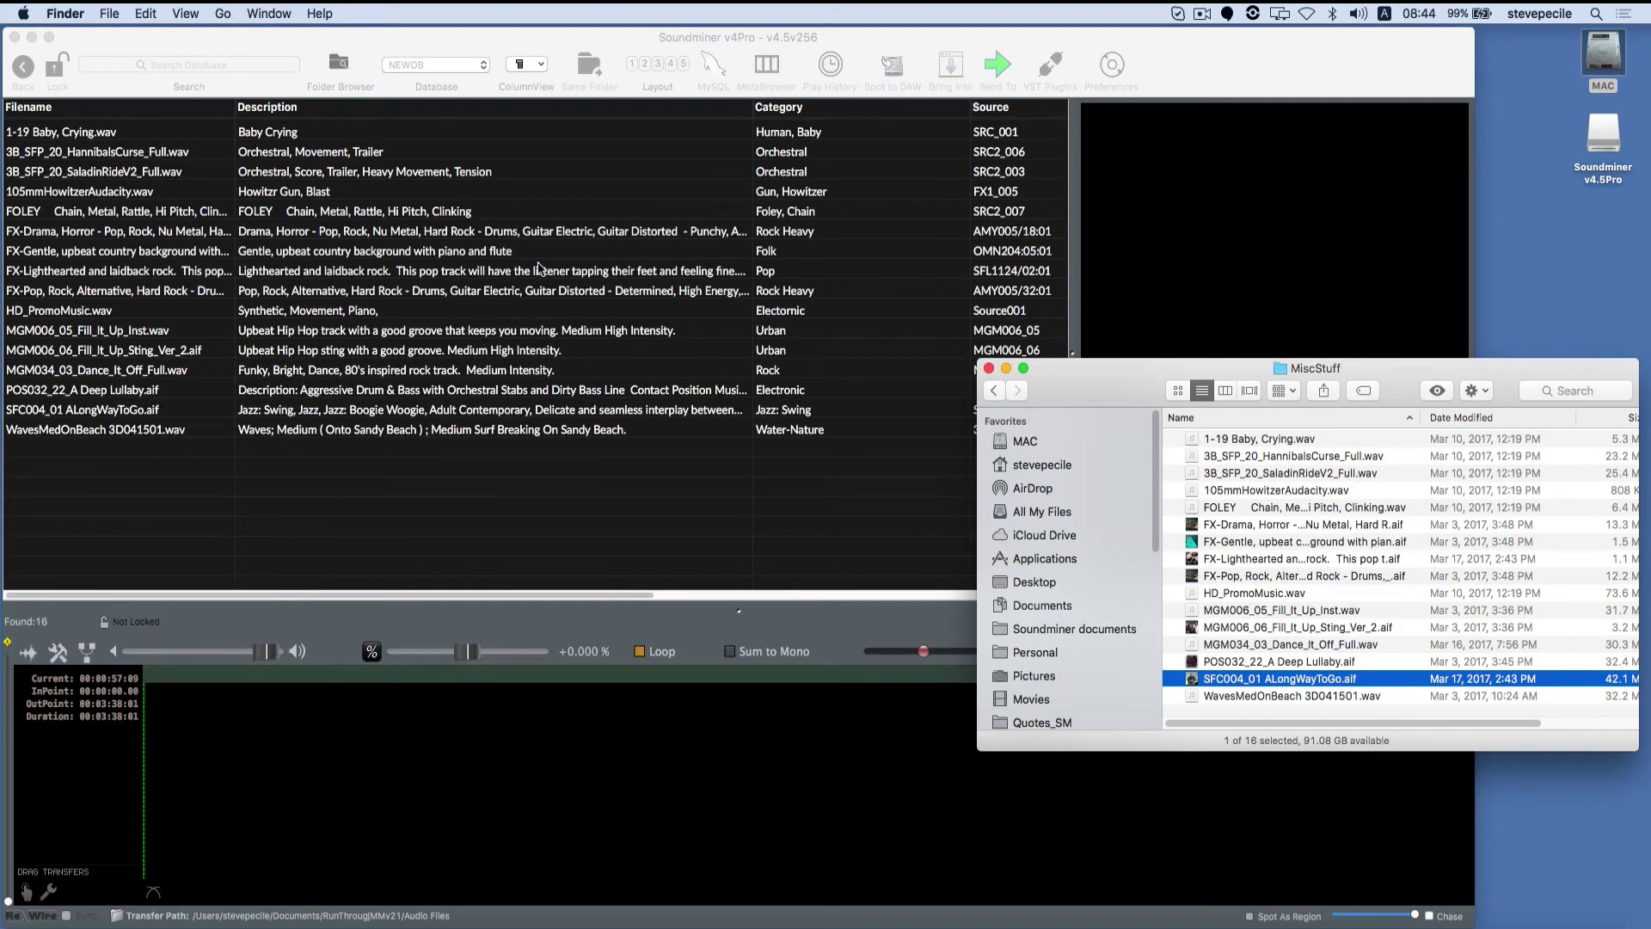
pyautogui.click(281, 477)
pyautogui.click(337, 251)
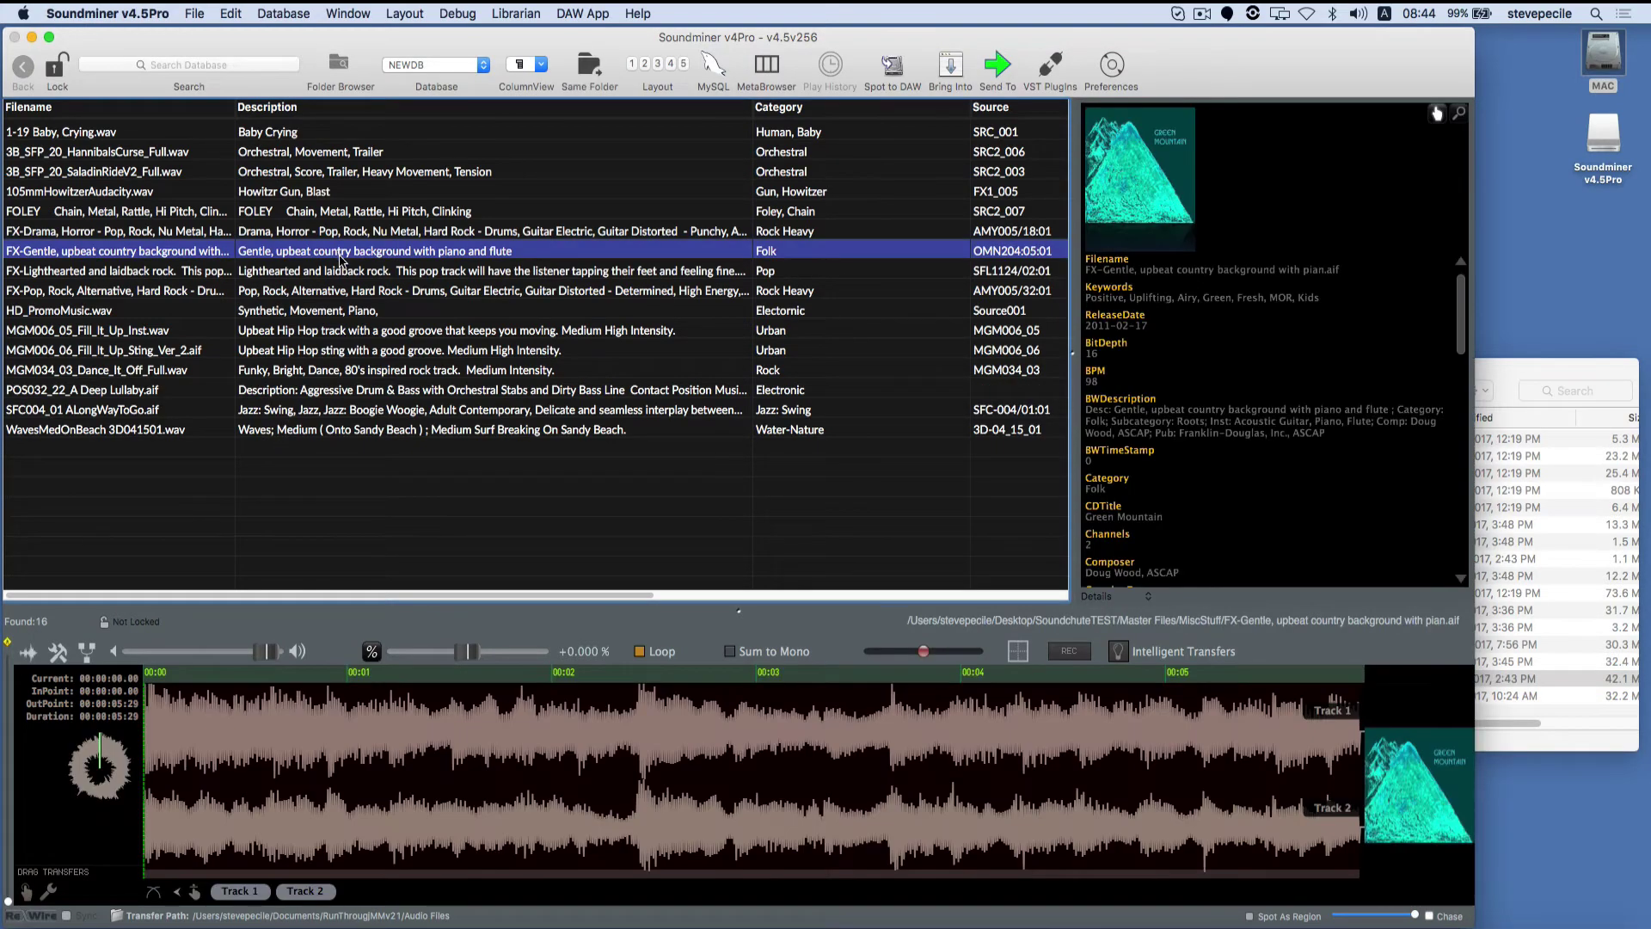
pyautogui.click(351, 315)
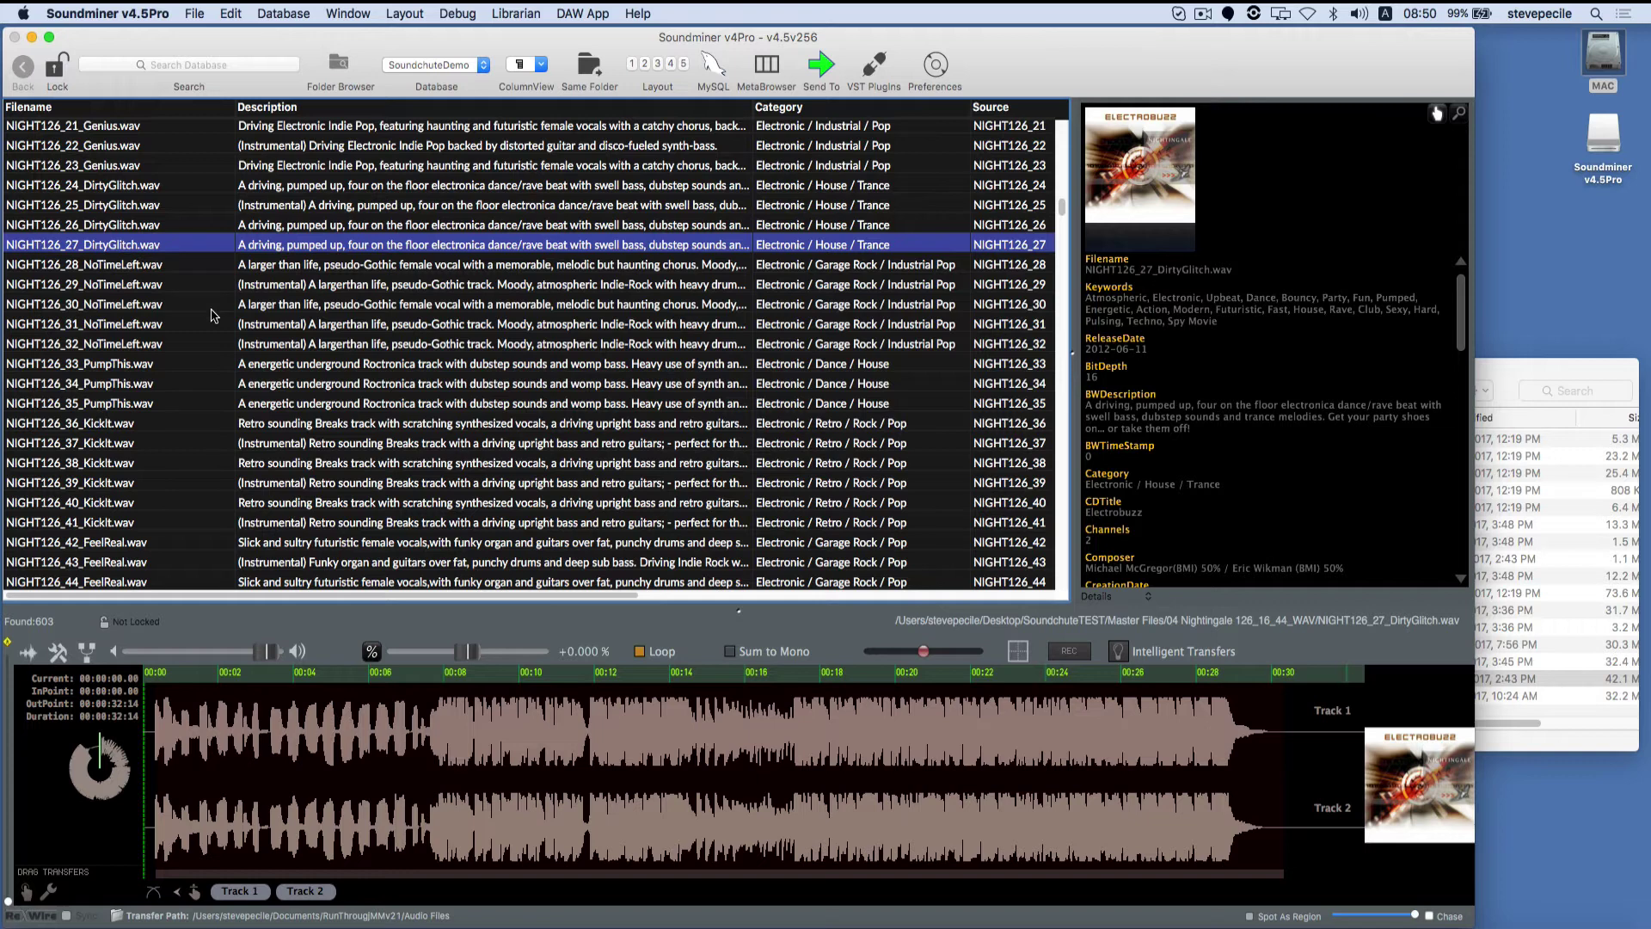
pyautogui.click(230, 13)
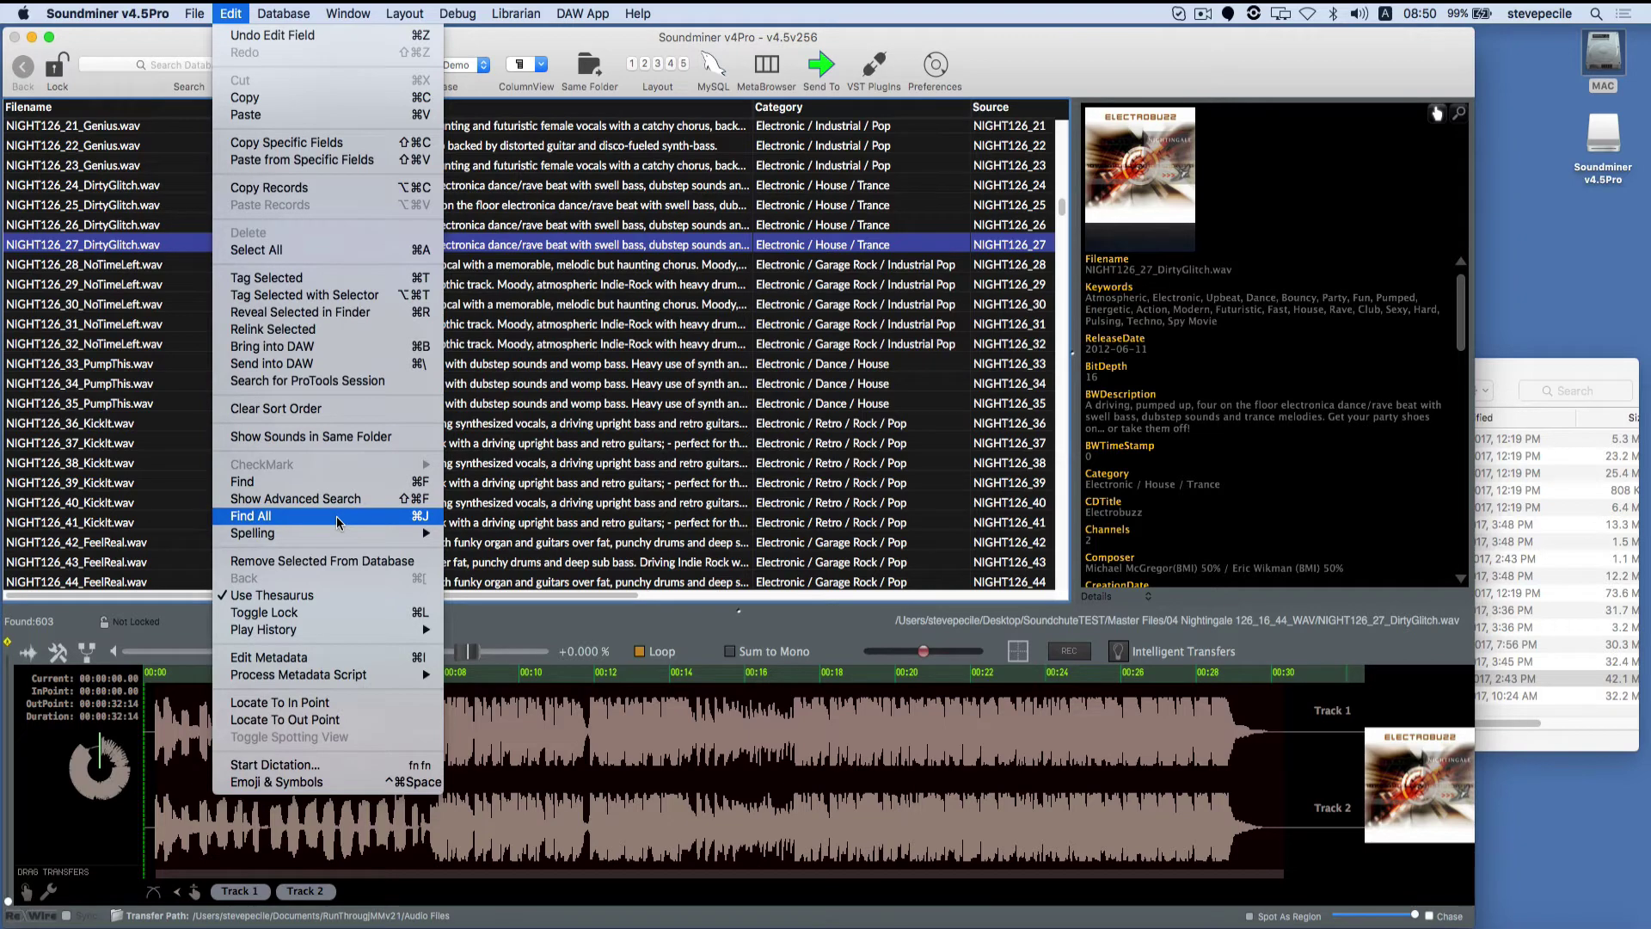
pyautogui.click(552, 428)
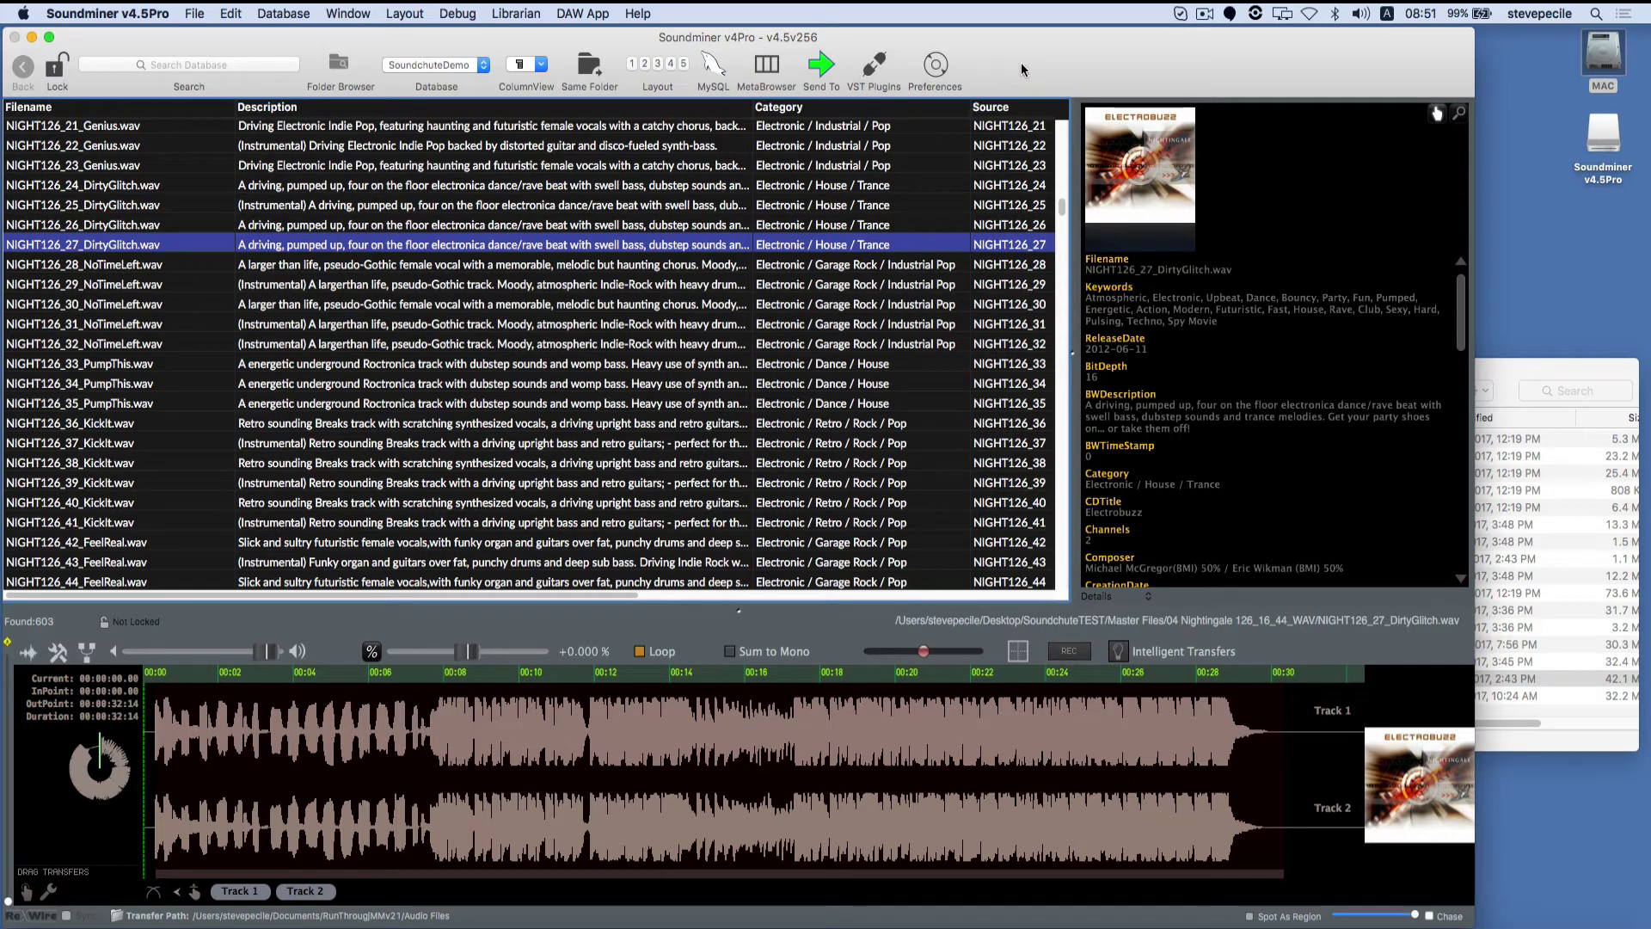
# Customize the toolbar by moving Folder Browser to the end and removing Preferences
pyautogui.rightClick(1022, 69)
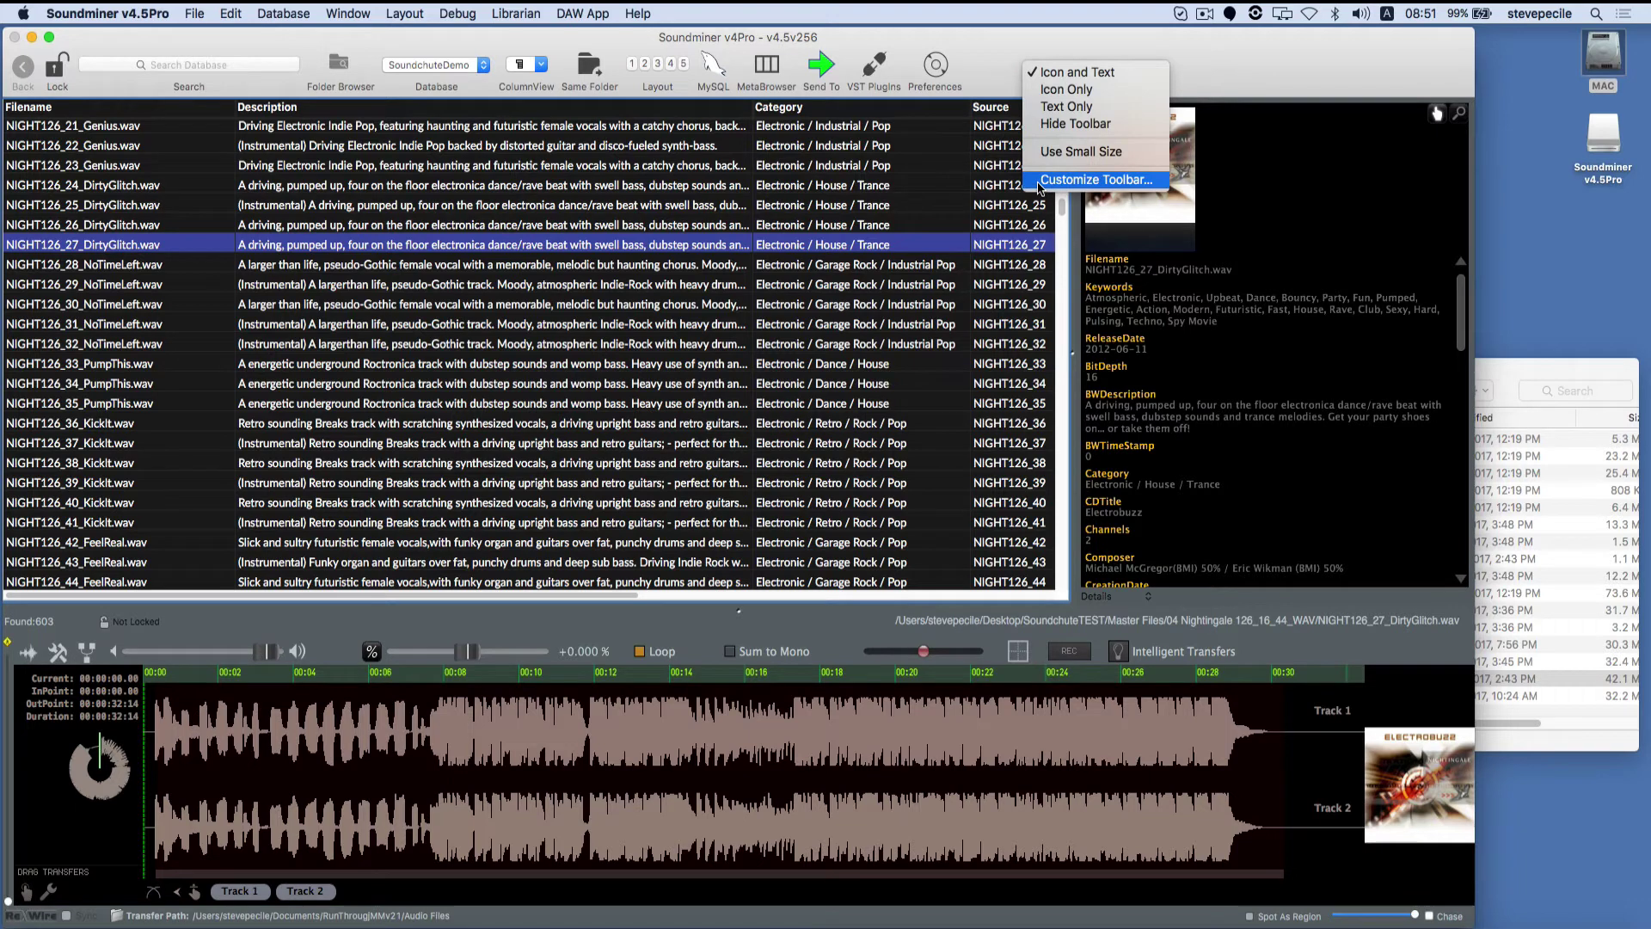
pyautogui.click(1084, 180)
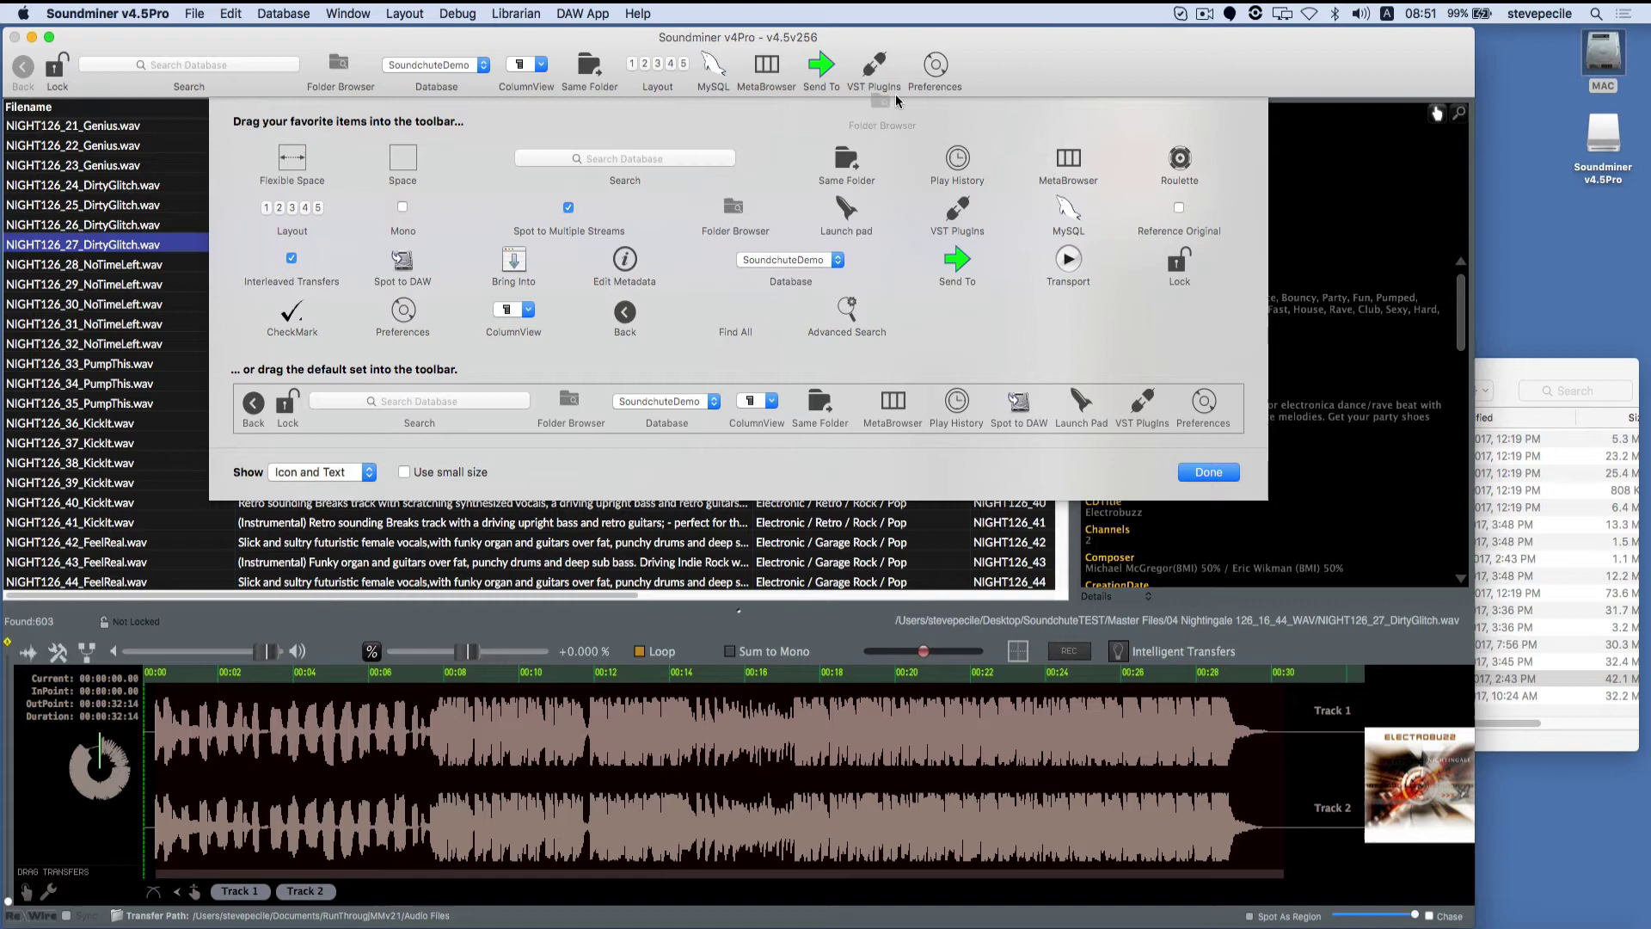
pyautogui.moveTo(340, 64); pyautogui.dragTo(1006, 75)
pyautogui.moveTo(856, 67); pyautogui.dragTo(759, 244)
pyautogui.click(1208, 472)
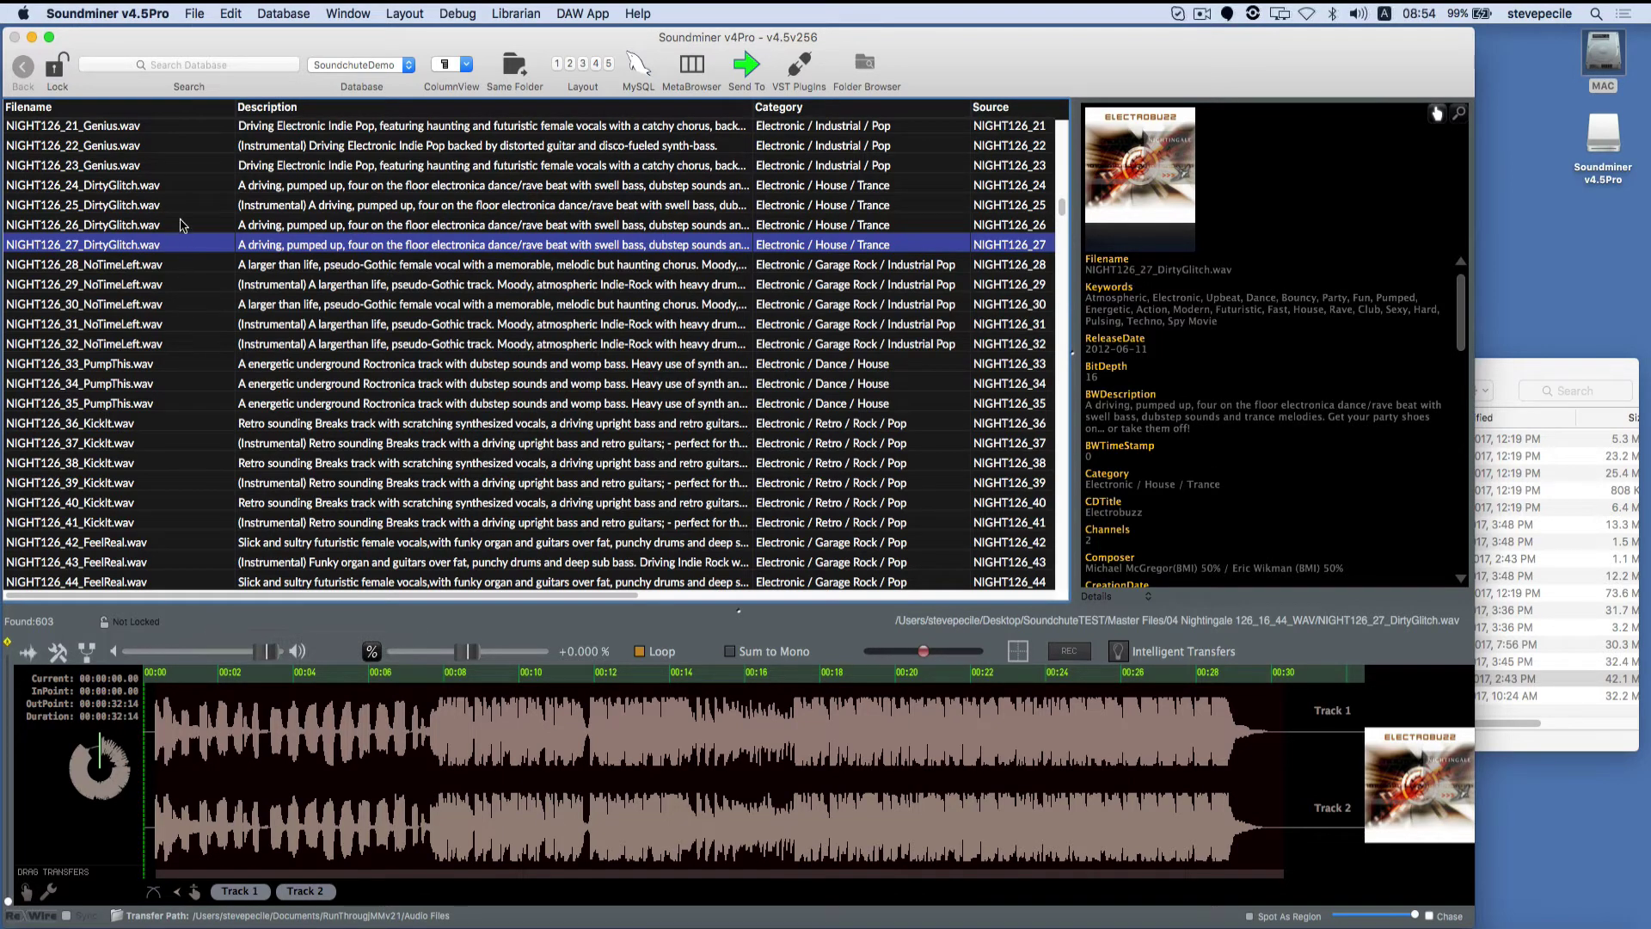
# Select the NIGHT126_26_DirtyGlitch.wav record and review the Appearance and Browser Table preferences
pyautogui.click(183, 226)
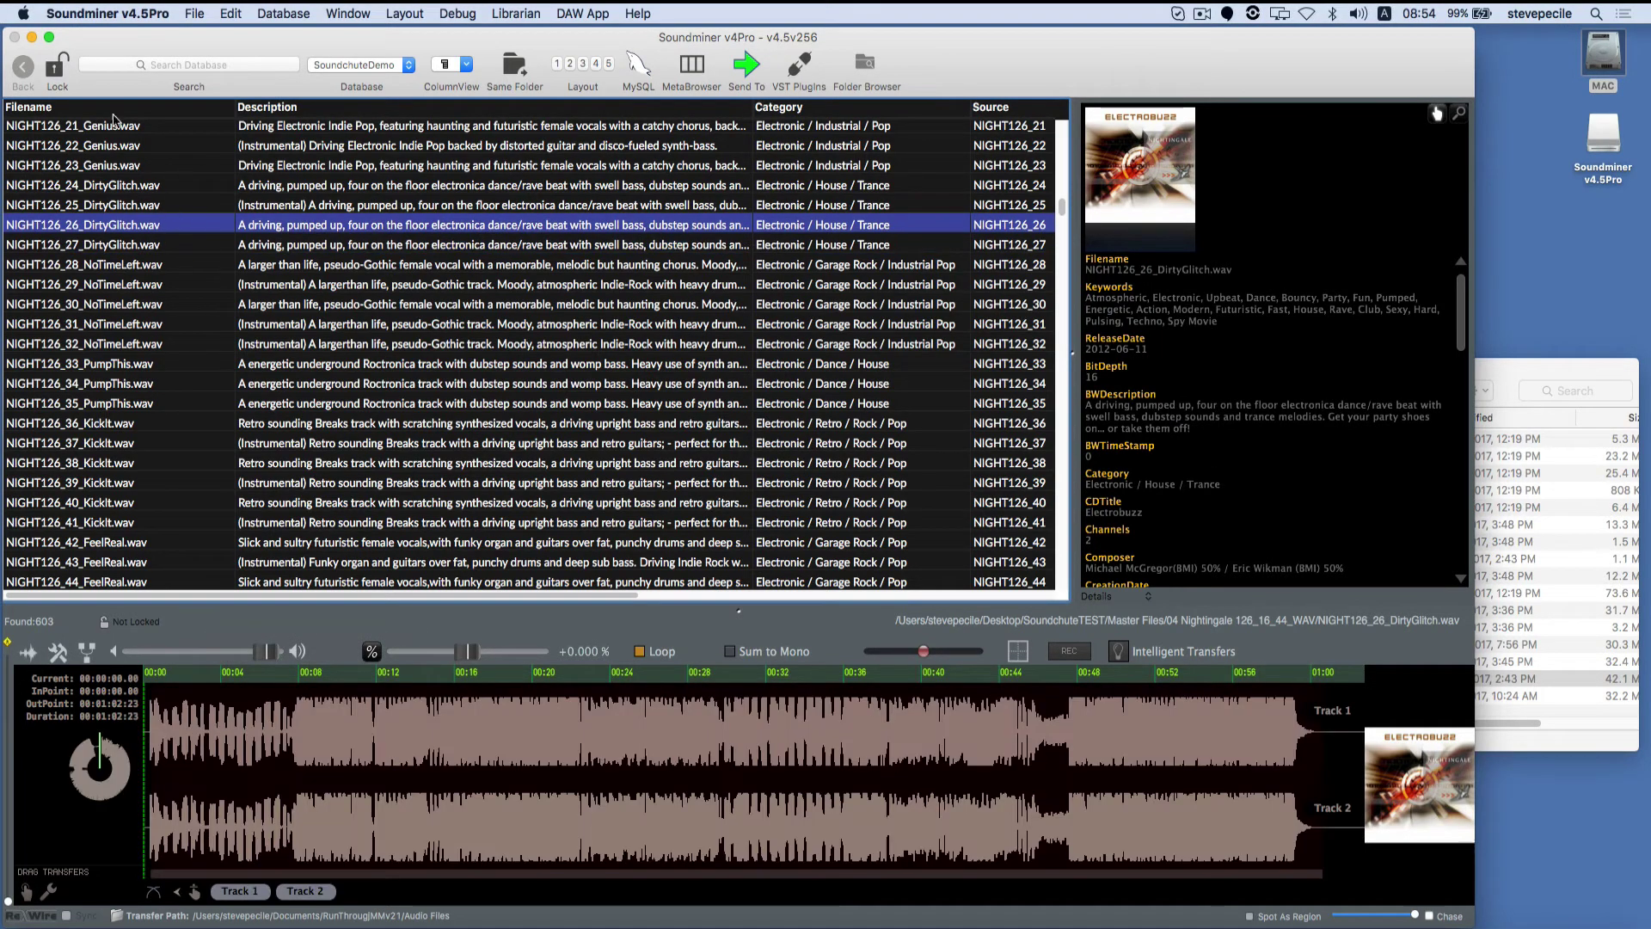
pyautogui.click(73, 15)
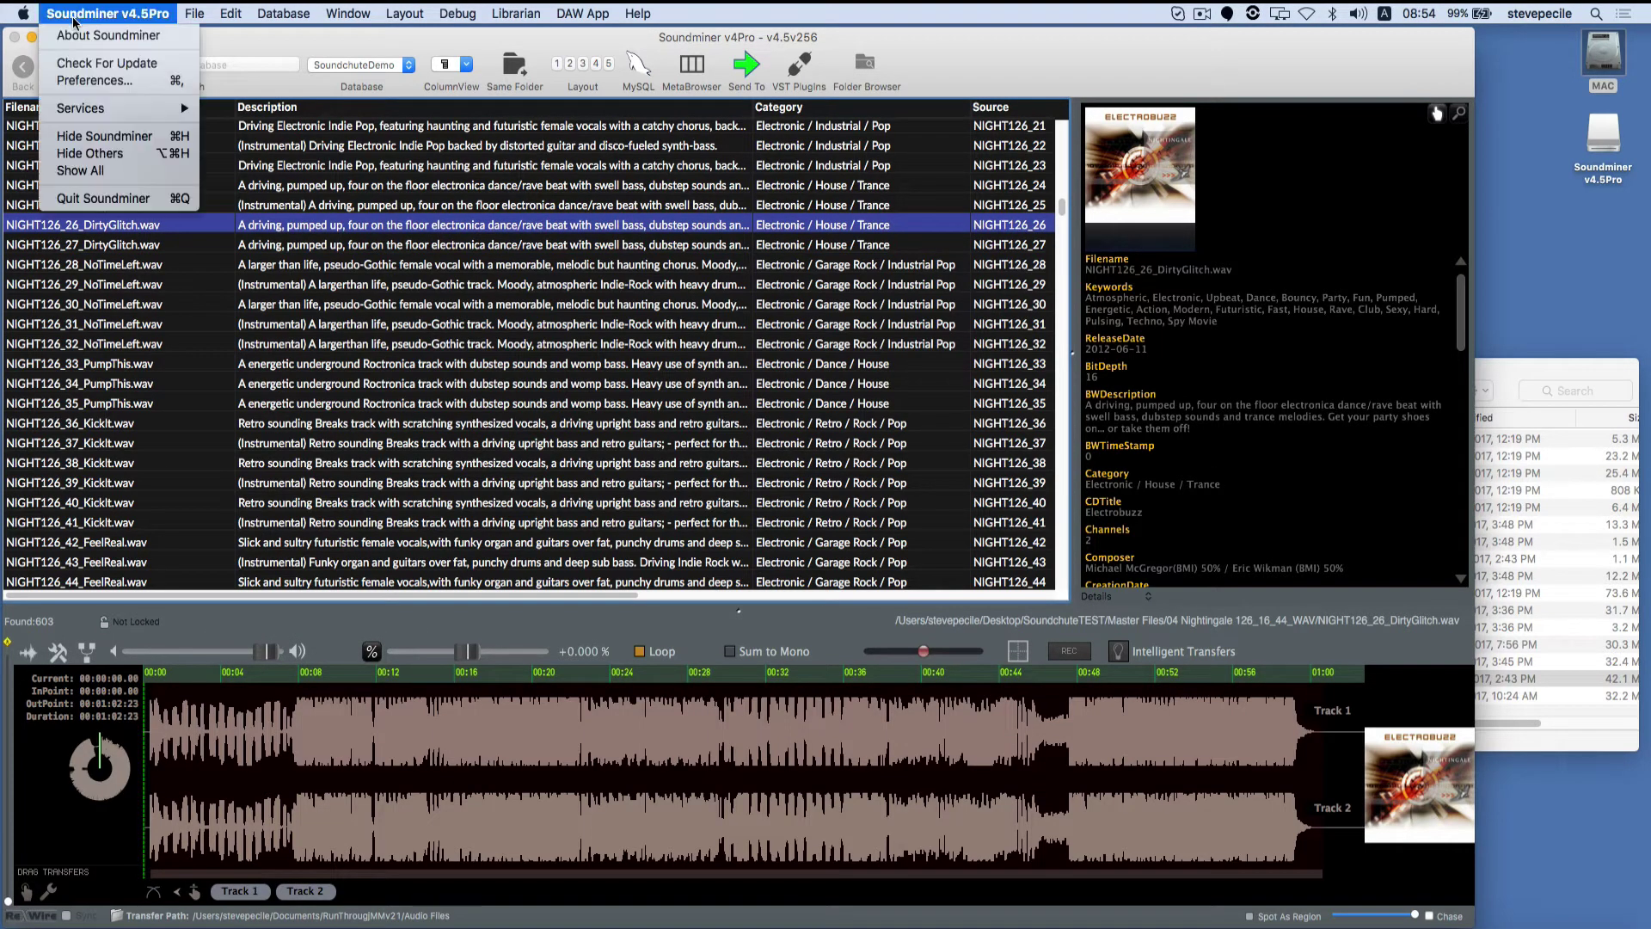
pyautogui.click(86, 81)
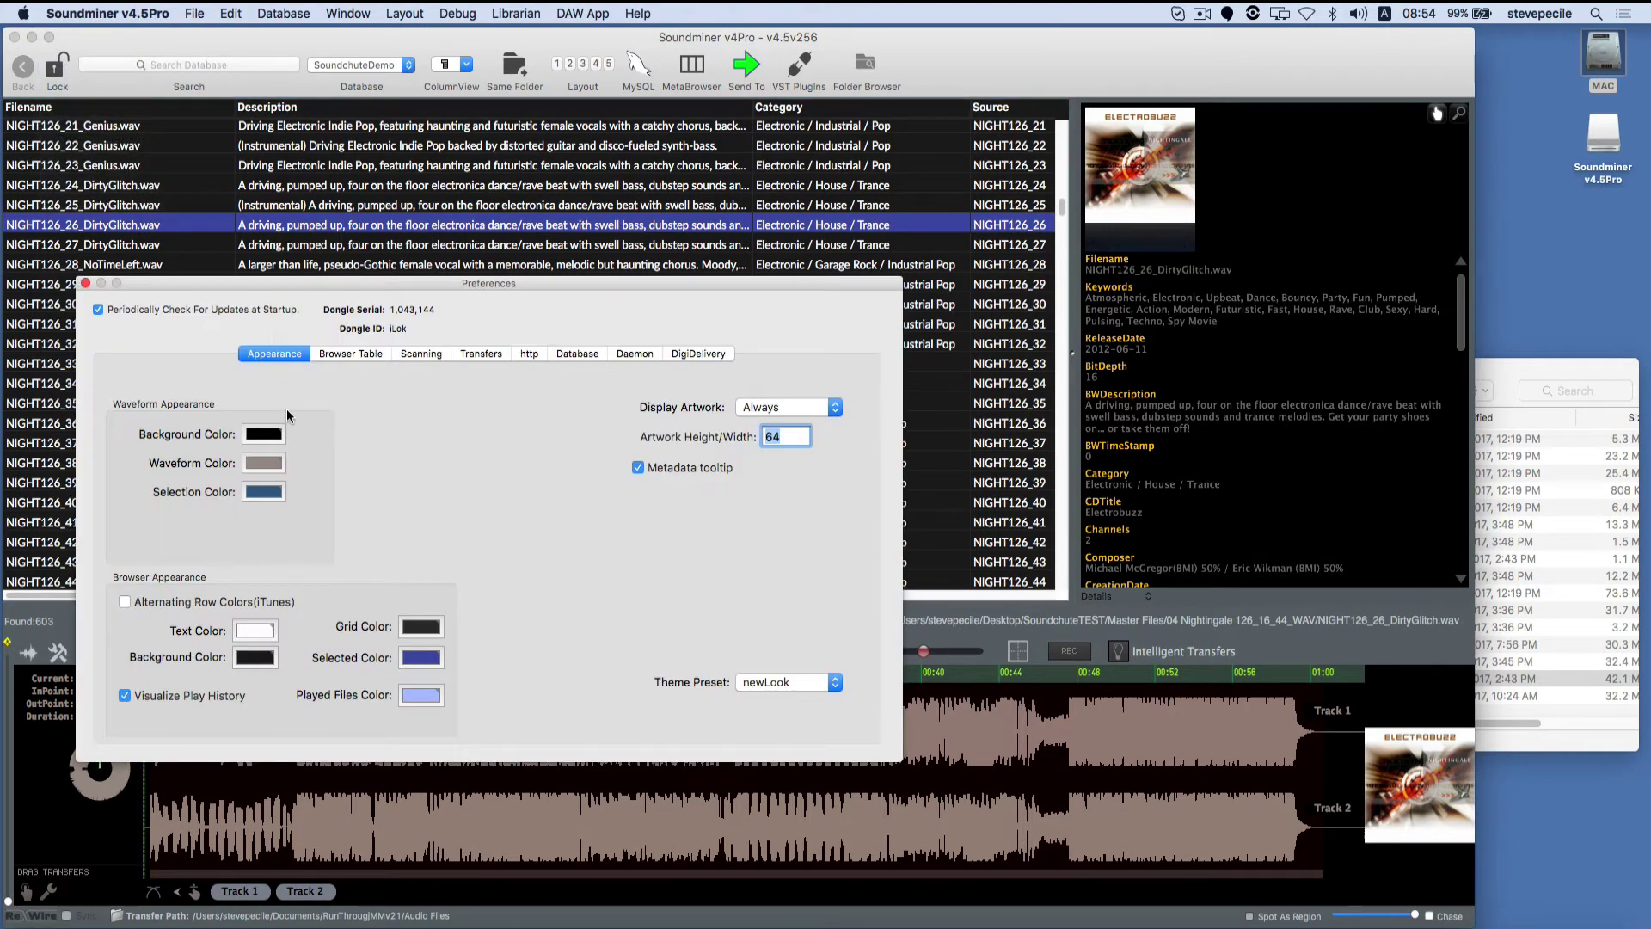
pyautogui.click(346, 353)
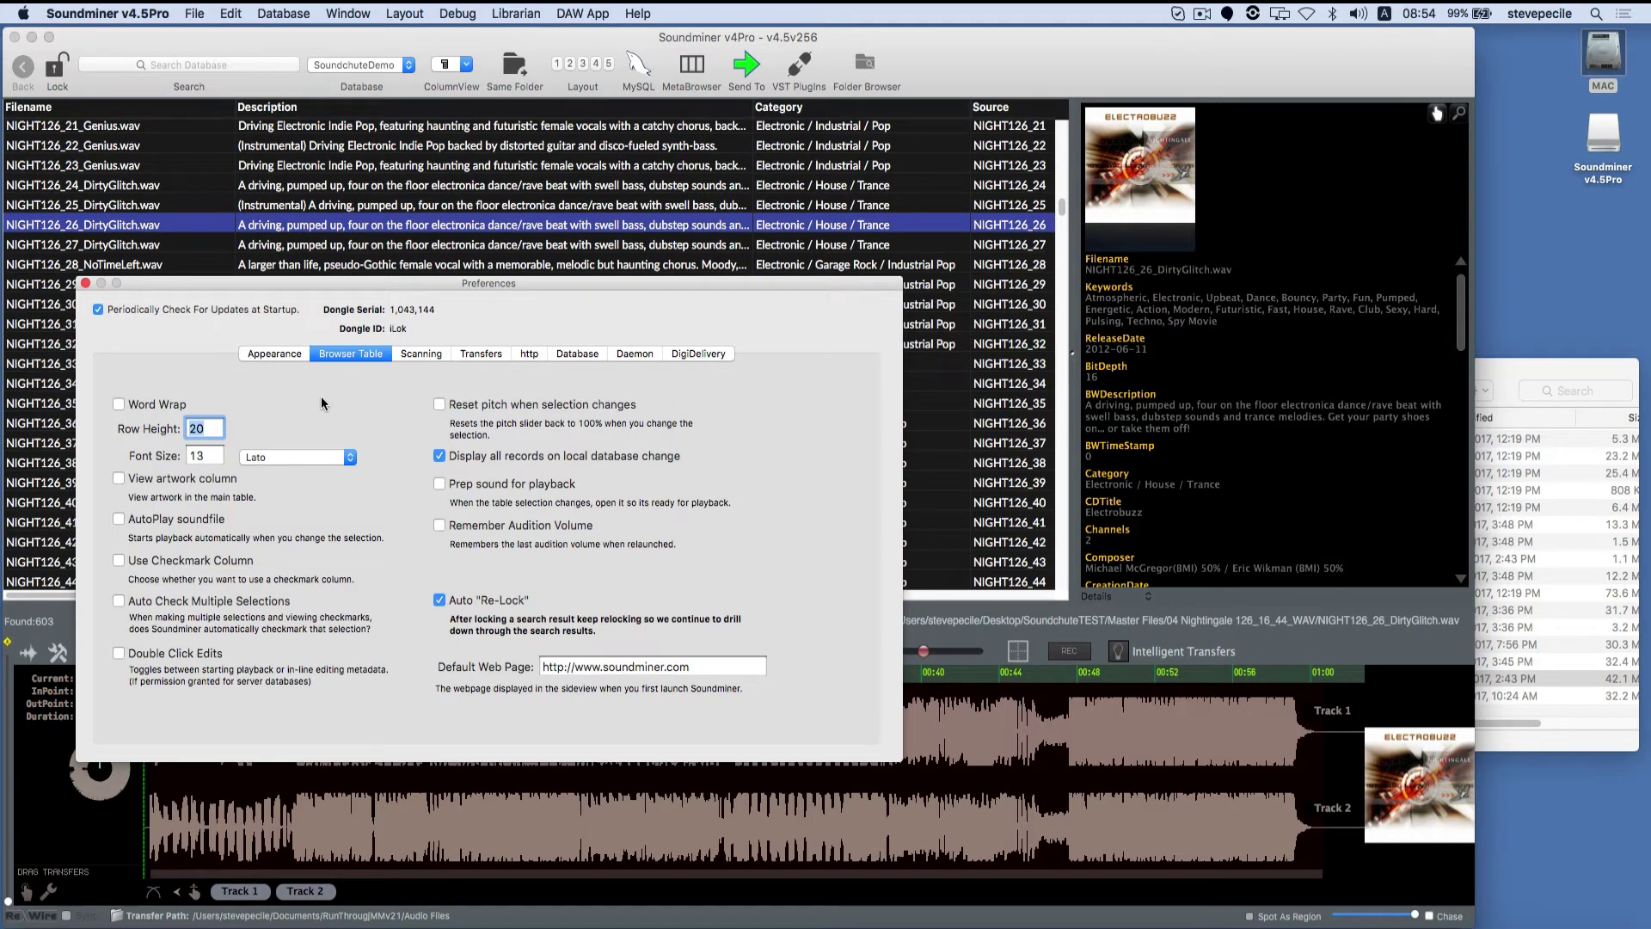
pyautogui.click(86, 284)
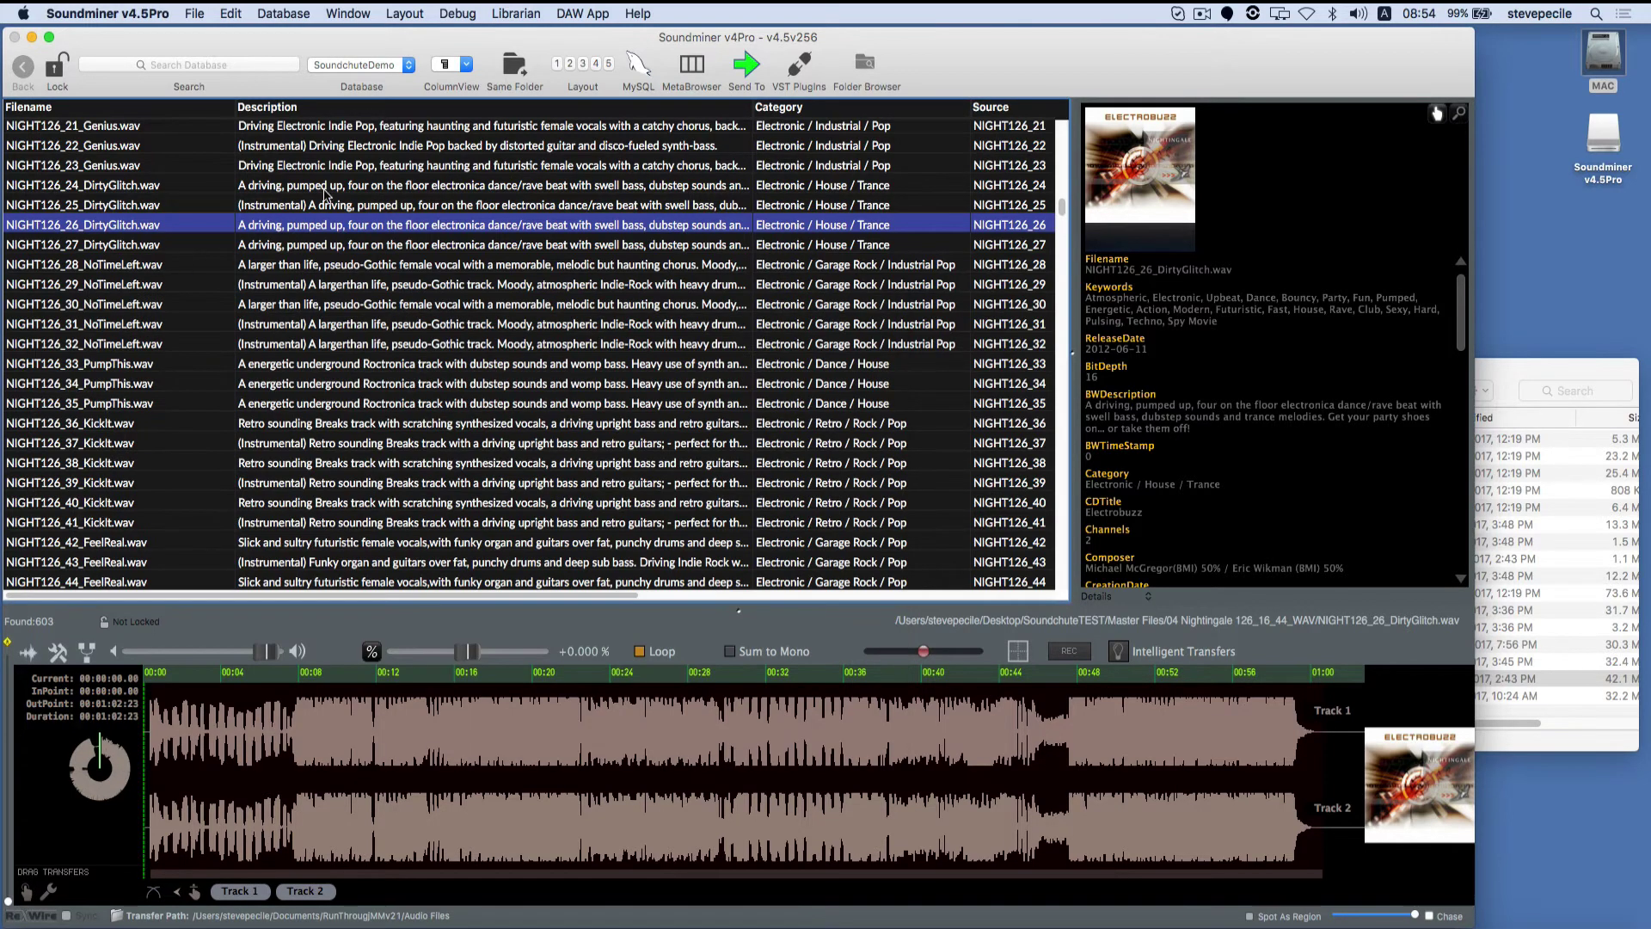
# Browse the columns available for the record list and move the Category column ahead of Description
pyautogui.click(347, 15)
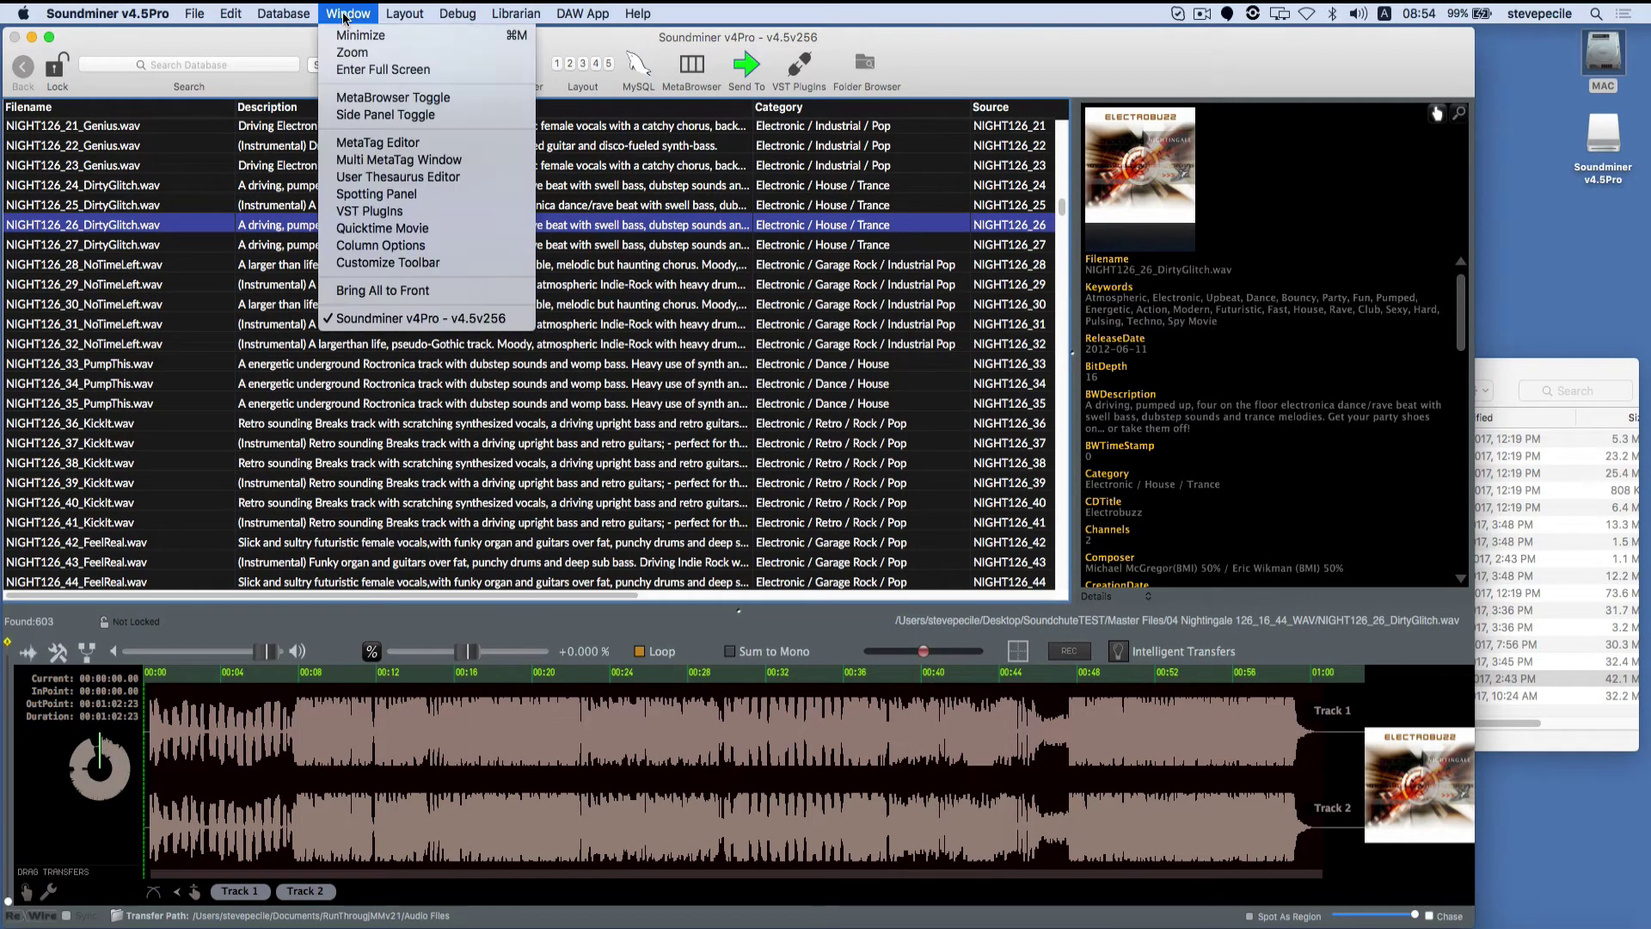
pyautogui.click(394, 247)
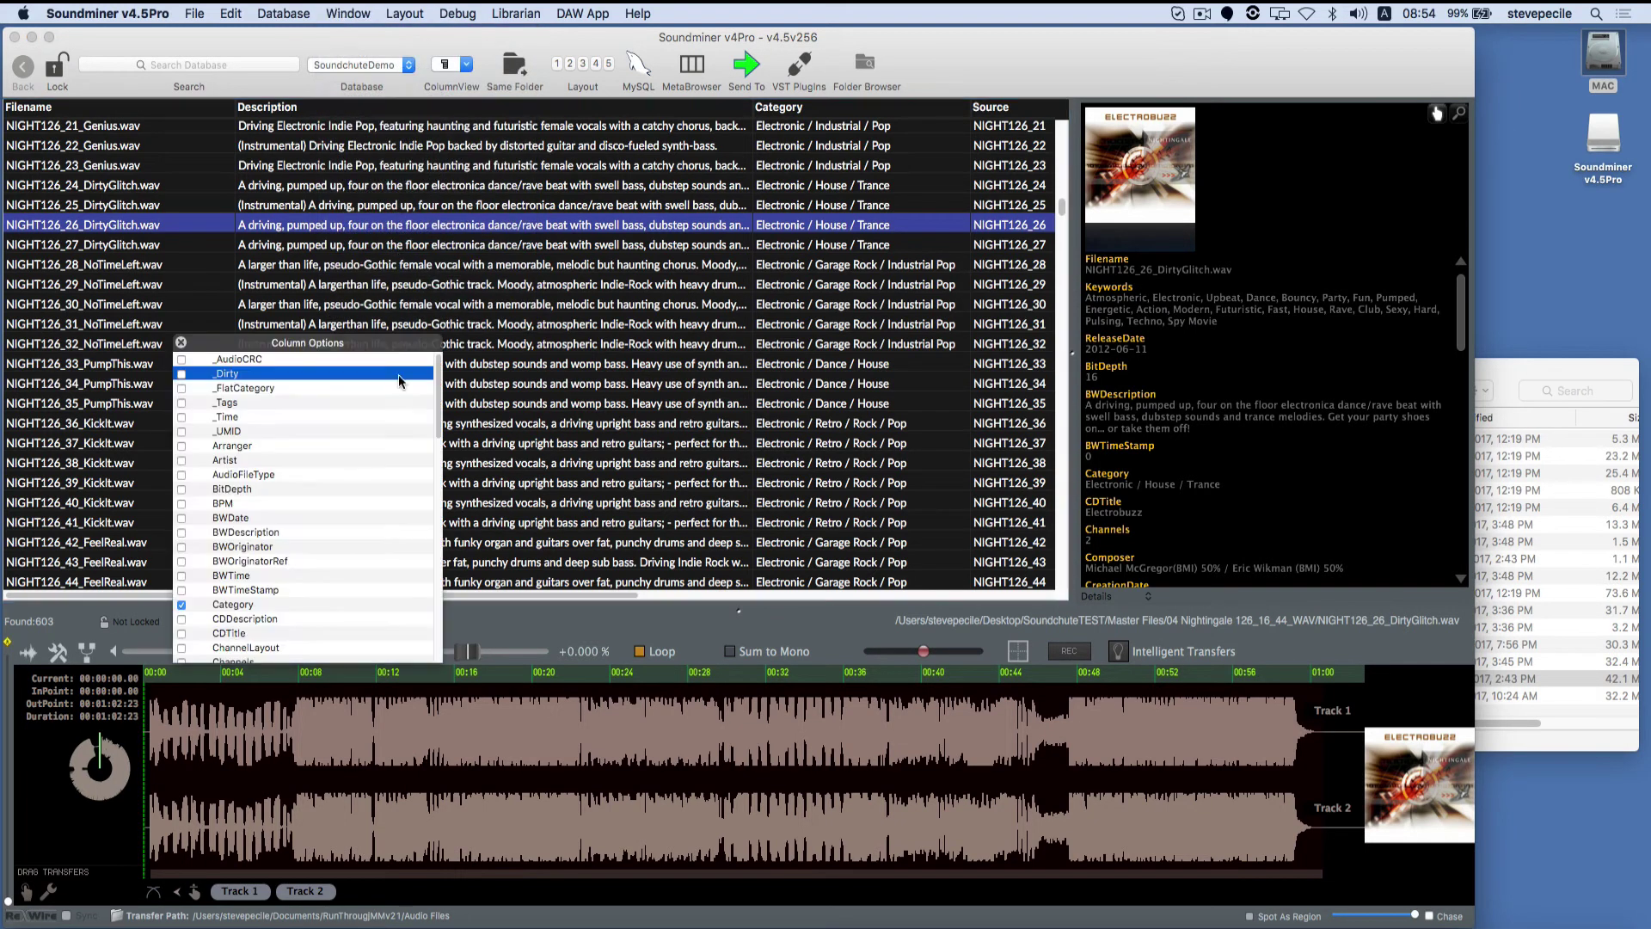
pyautogui.moveTo(444, 410); pyautogui.dragTo(437, 478)
pyautogui.scroll(-5, 258, 395)
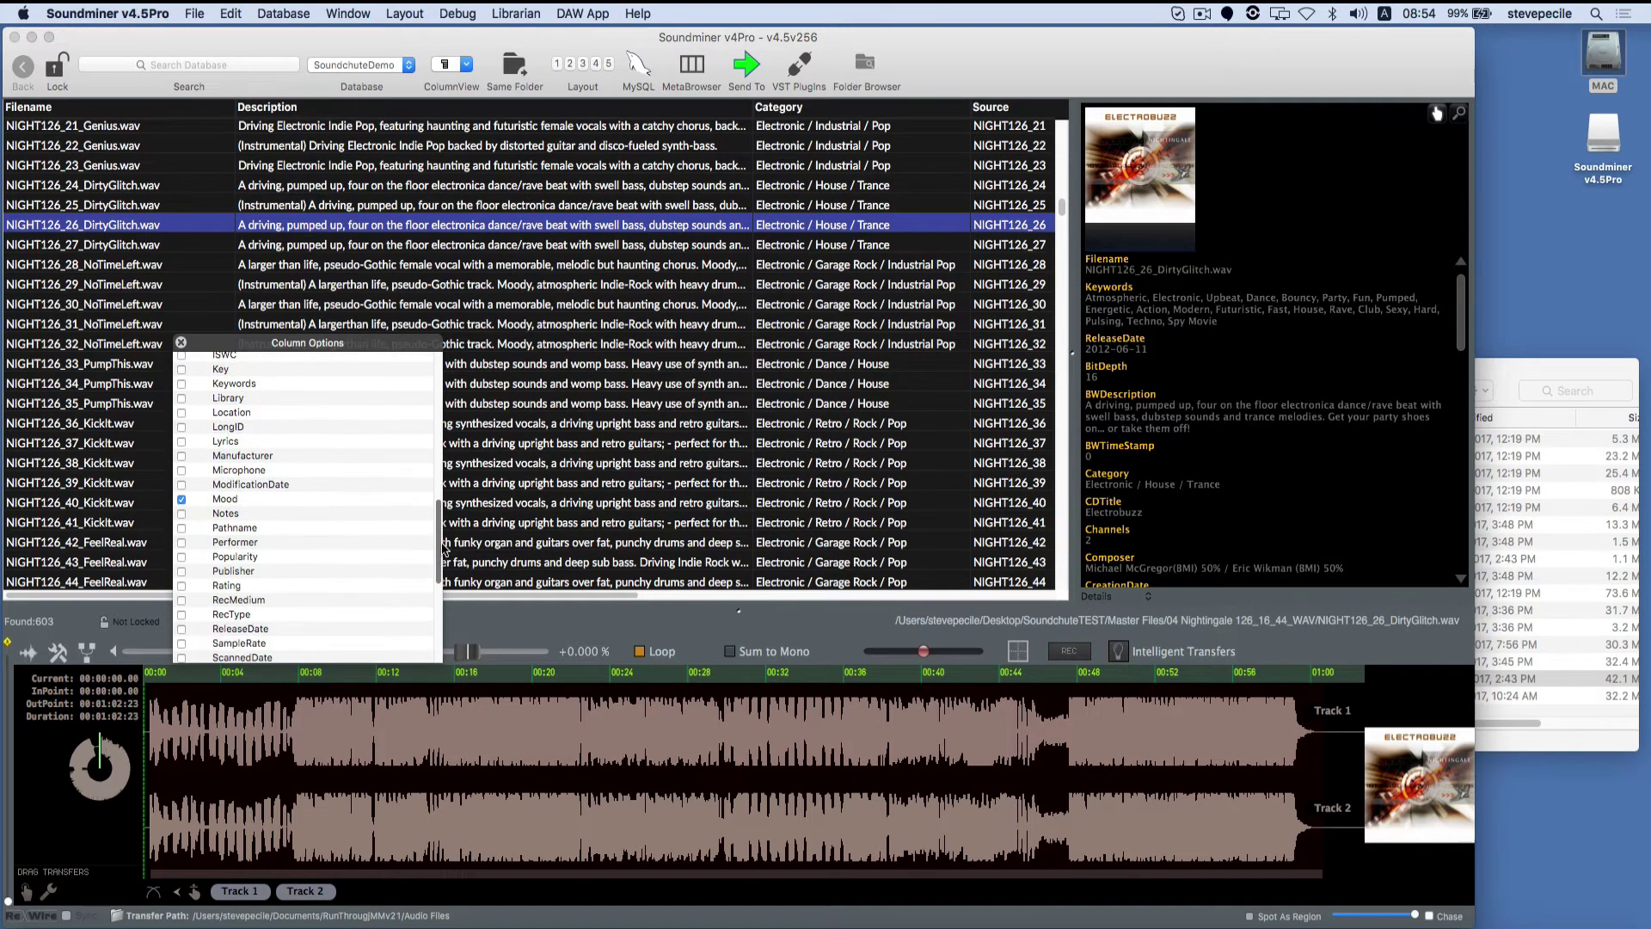
pyautogui.click(181, 342)
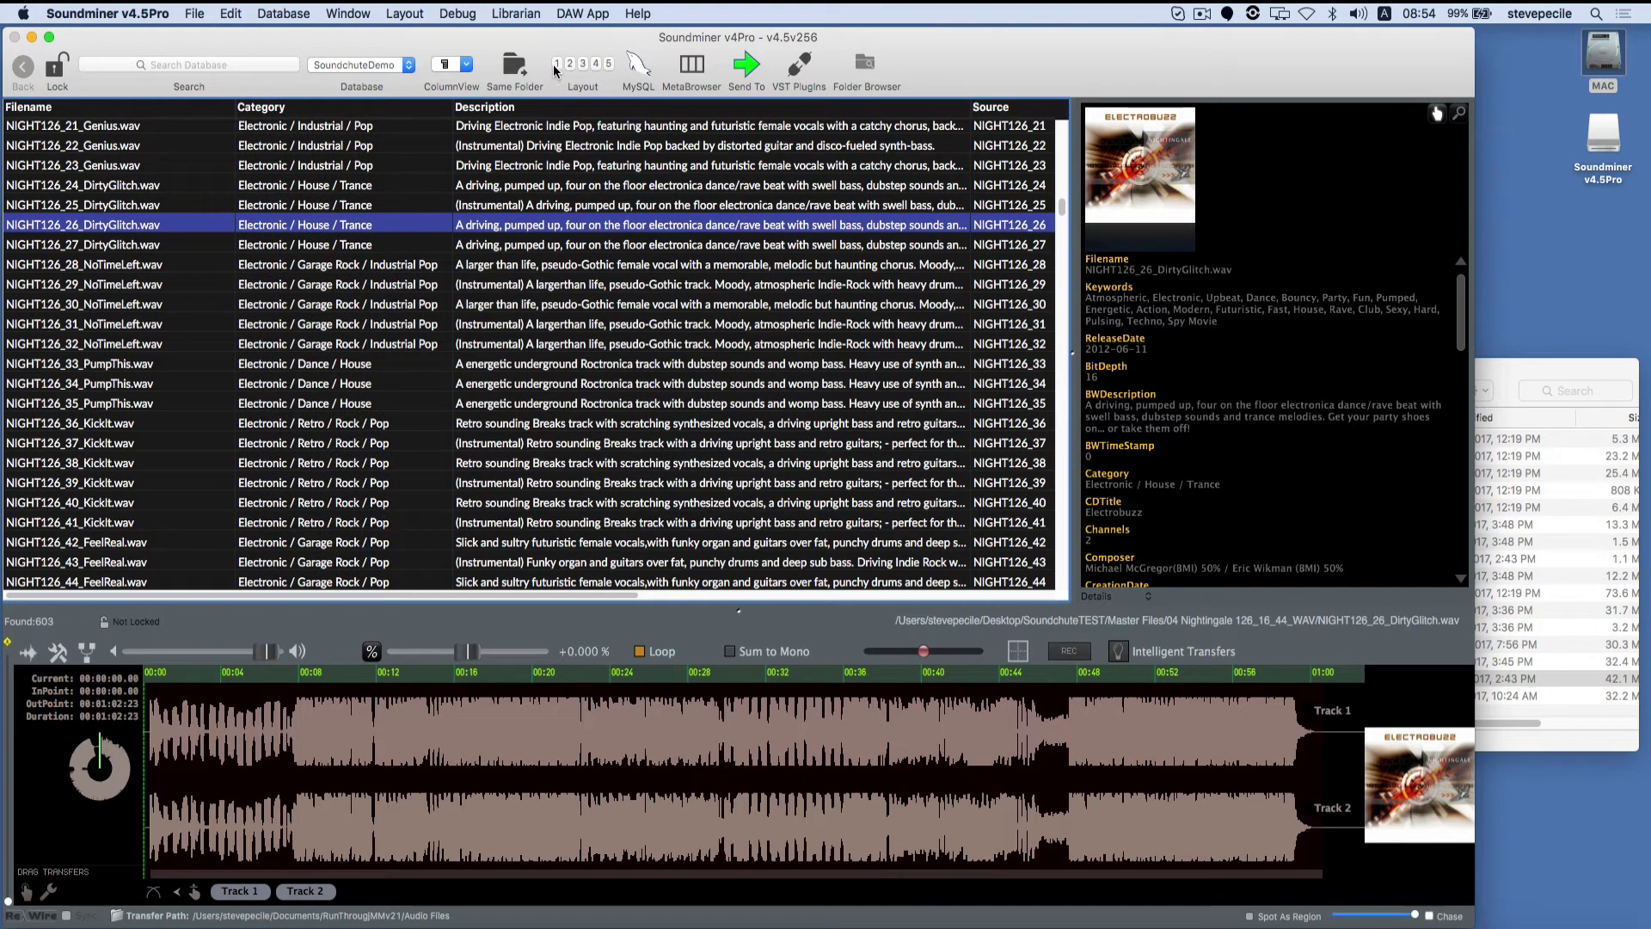
# Store the rearranged record list into a layout preset
pyautogui.click(408, 15)
pyautogui.moveTo(418, 36)
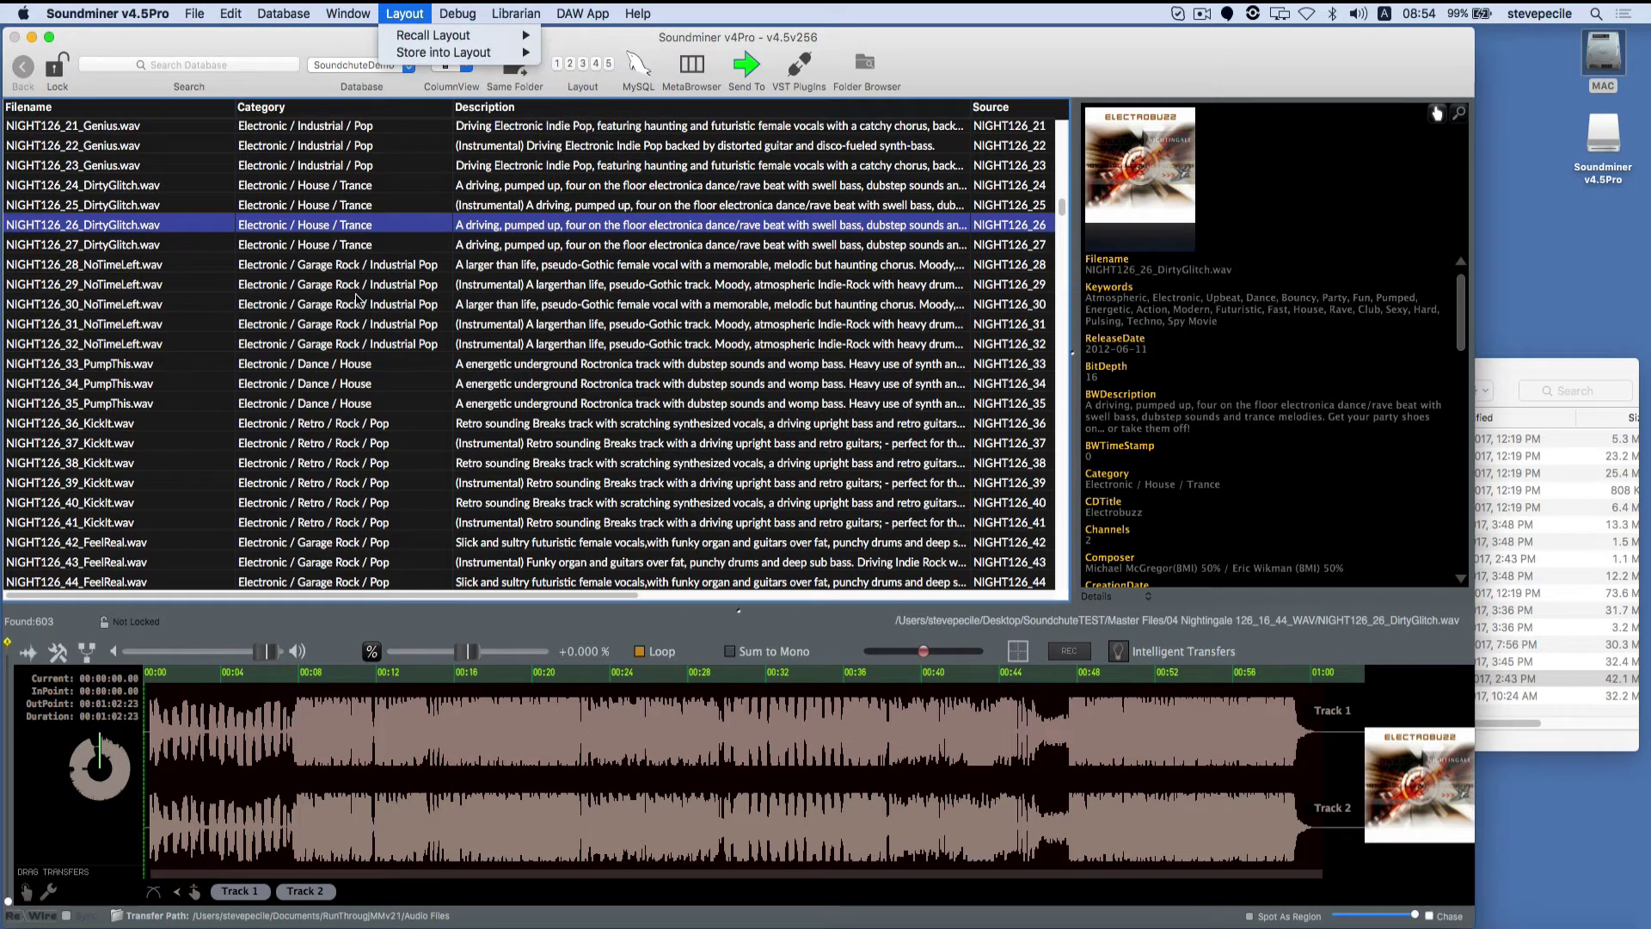
pyautogui.click(592, 54)
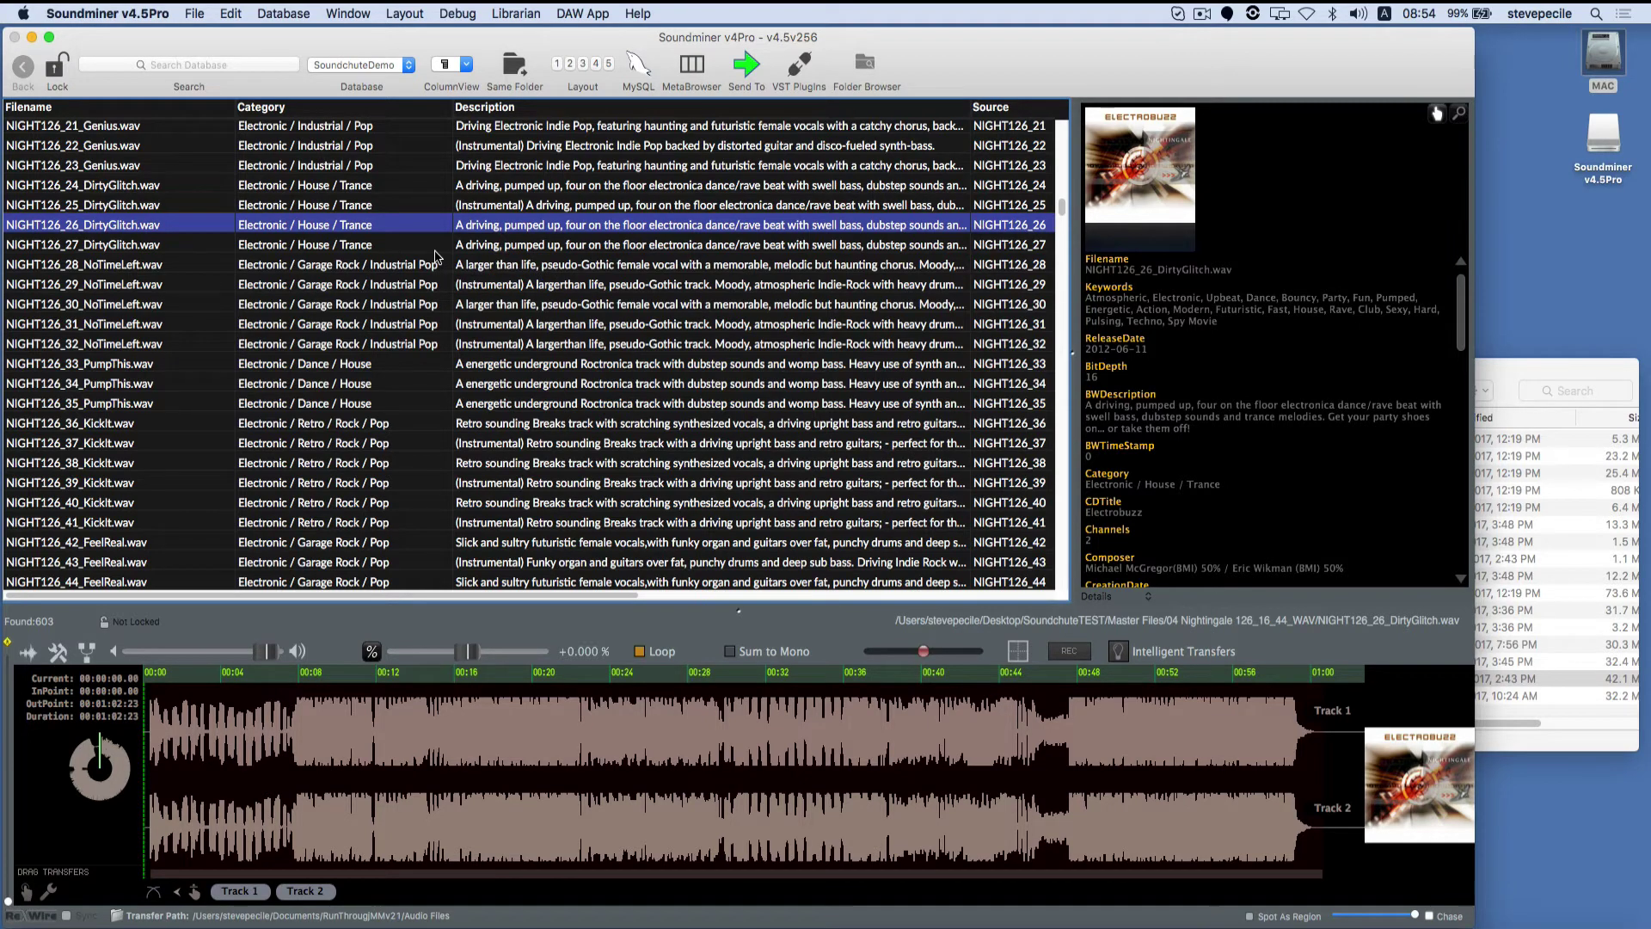
pyautogui.moveTo(431, 596)
pyautogui.mouseDown()
pyautogui.moveTo(654, 593)
pyautogui.moveTo(445, 595)
pyautogui.mouseUp()
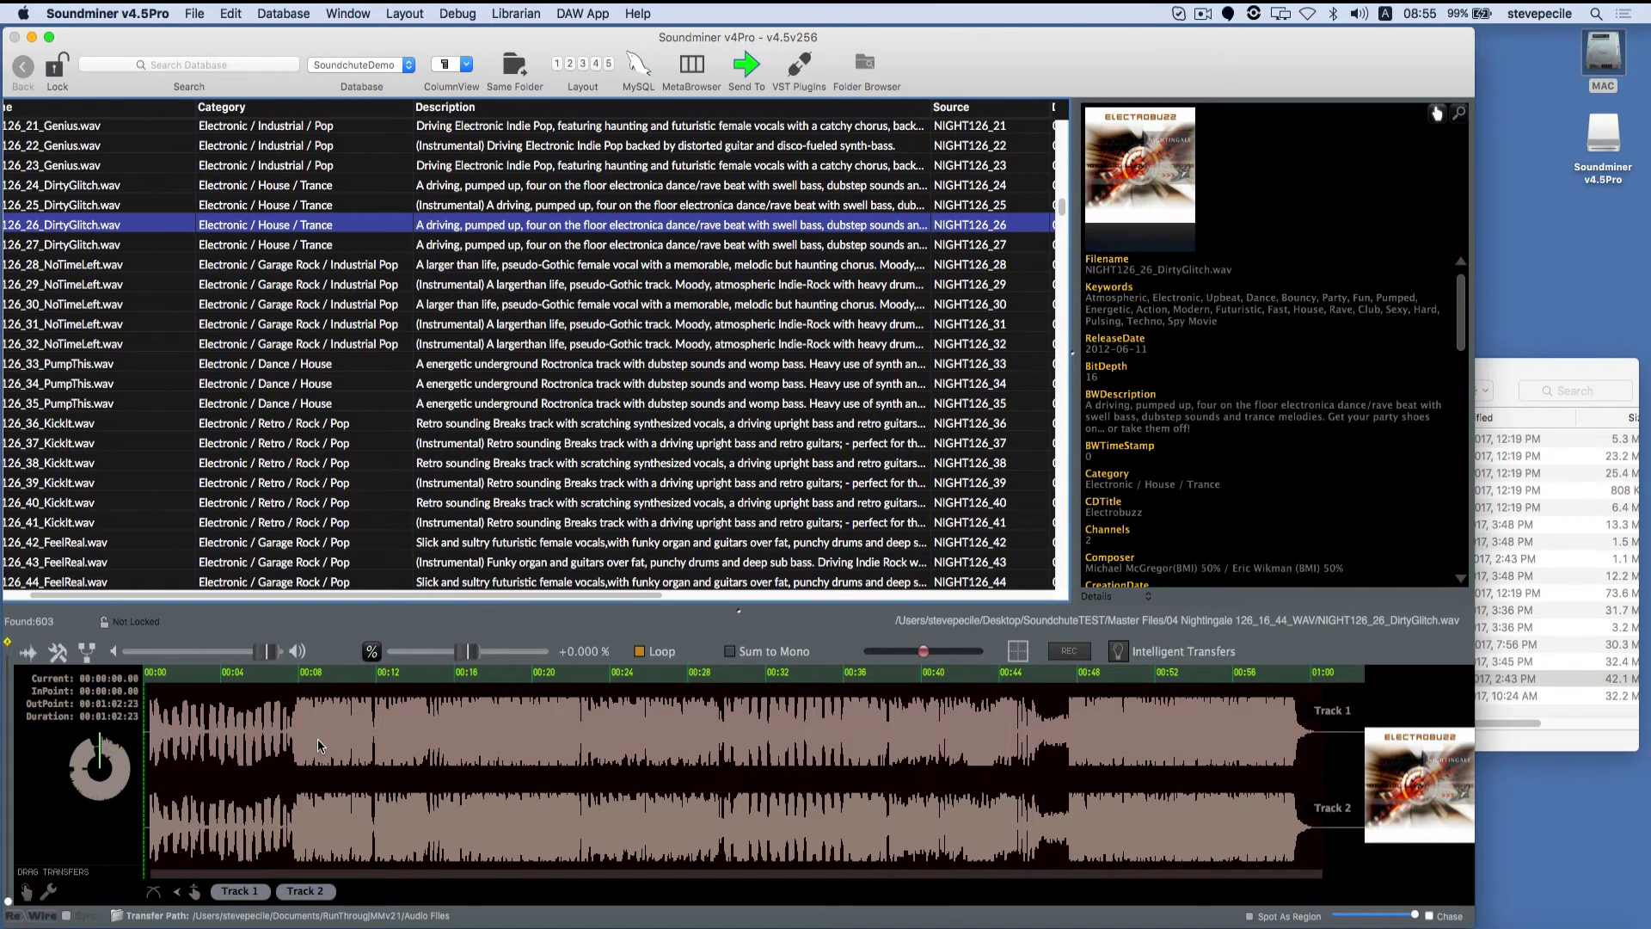
# Audition NIGHT126_26_DirtyGlitch.wav from several points along its waveform and move the playhead back
pyautogui.click(320, 745)
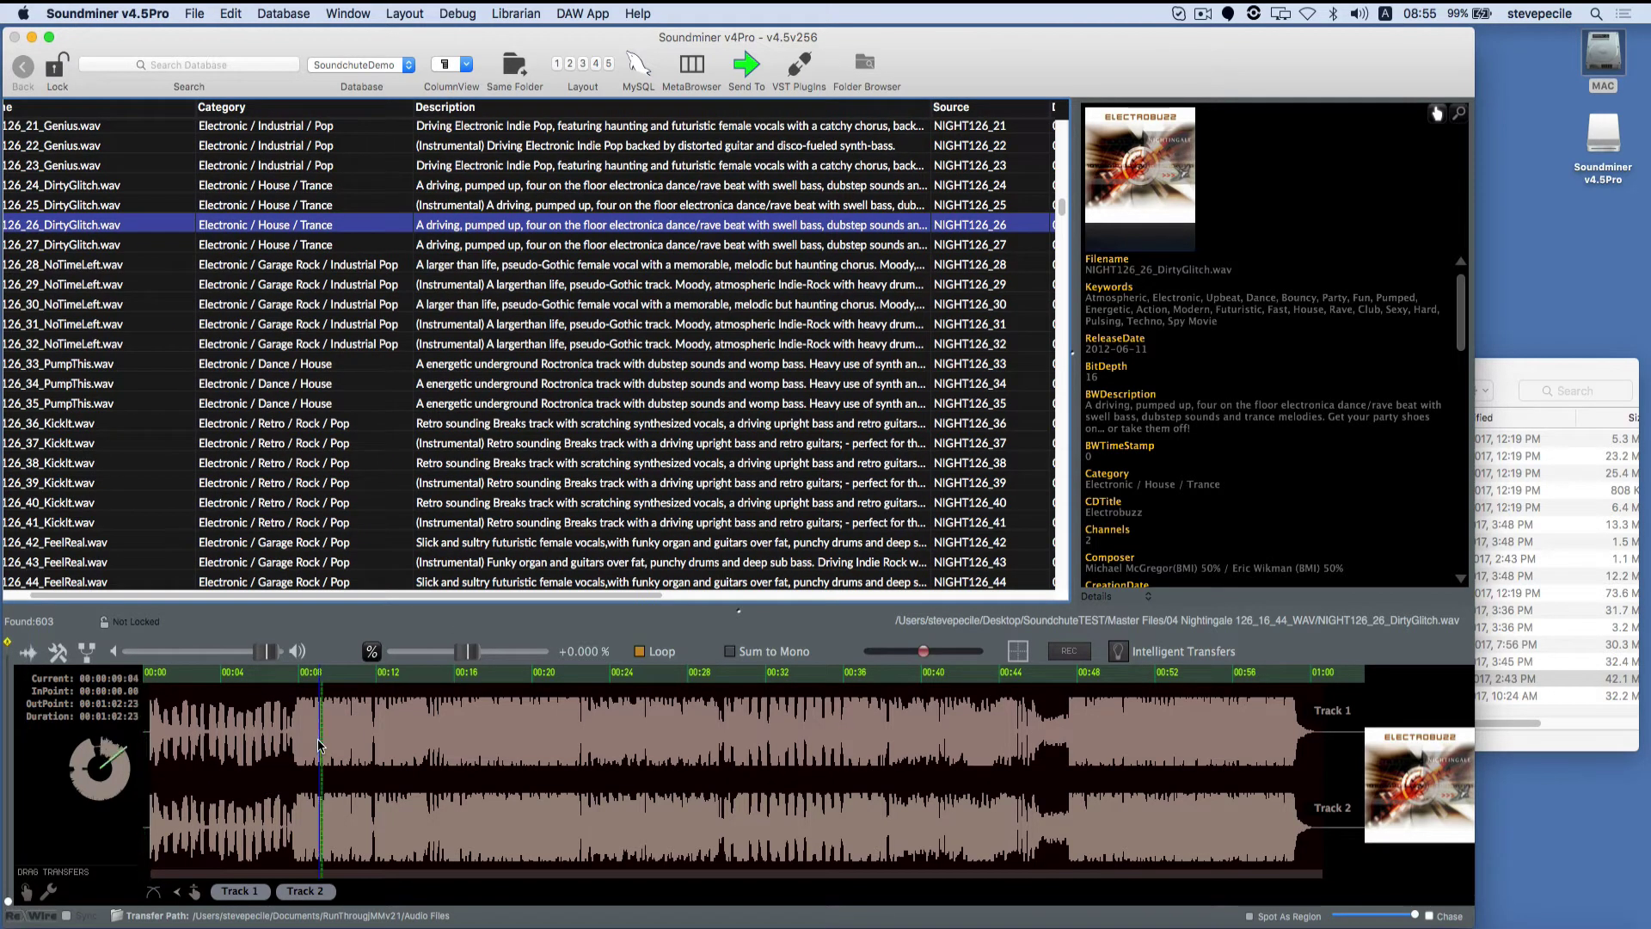
pyautogui.click(494, 749)
pyautogui.click(686, 752)
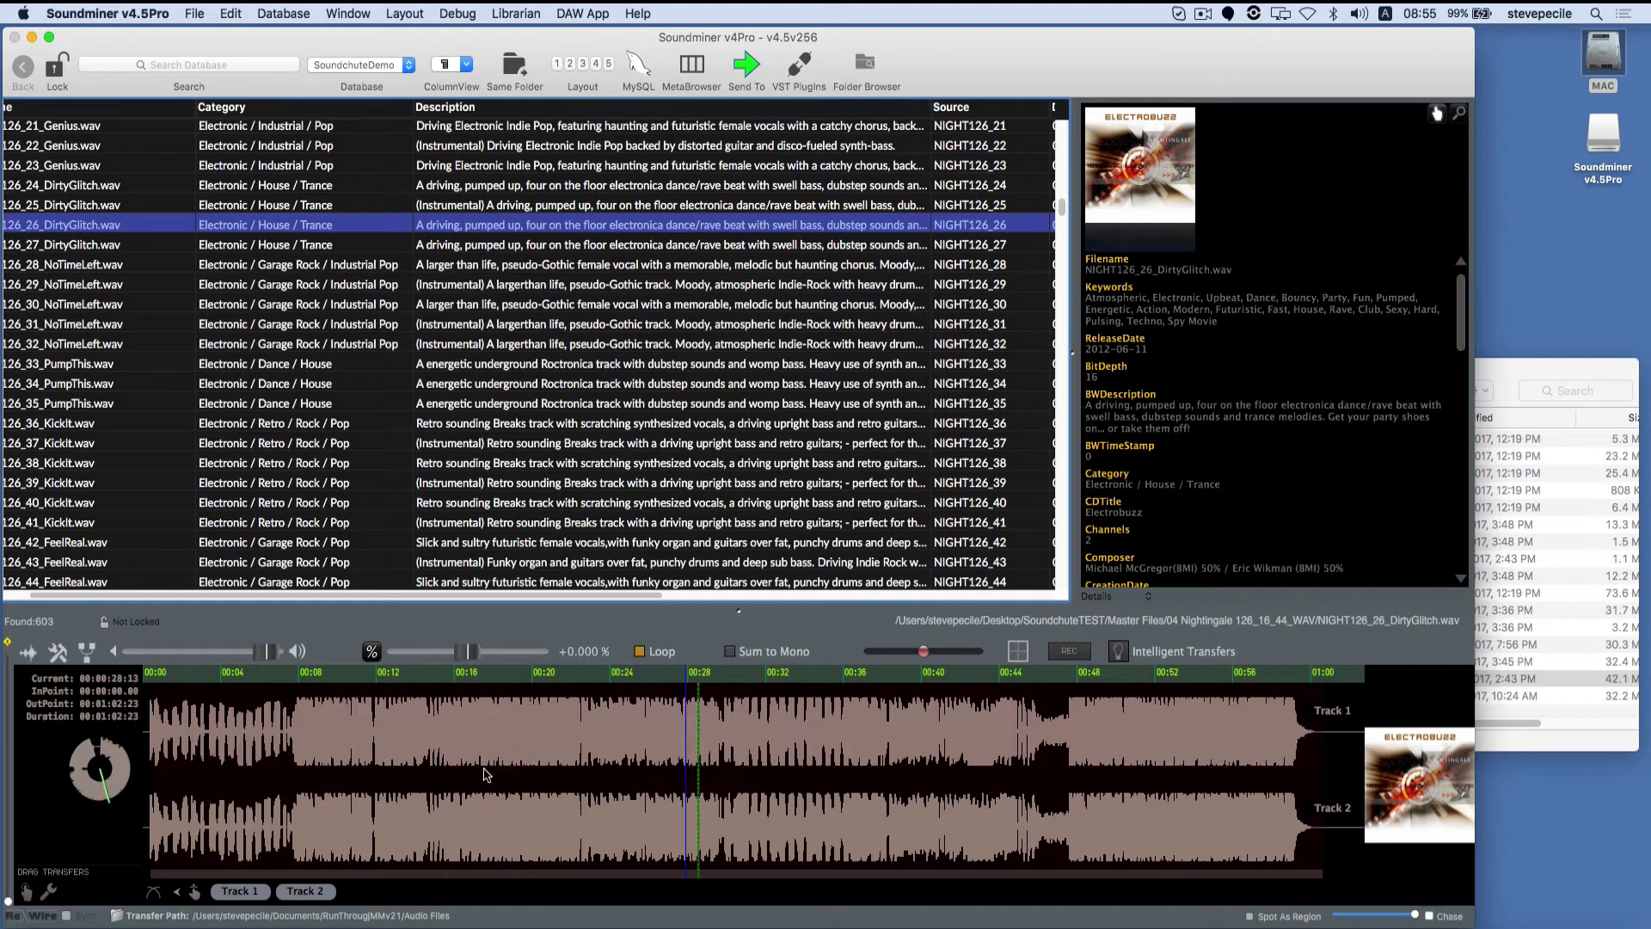
pyautogui.press('Return')
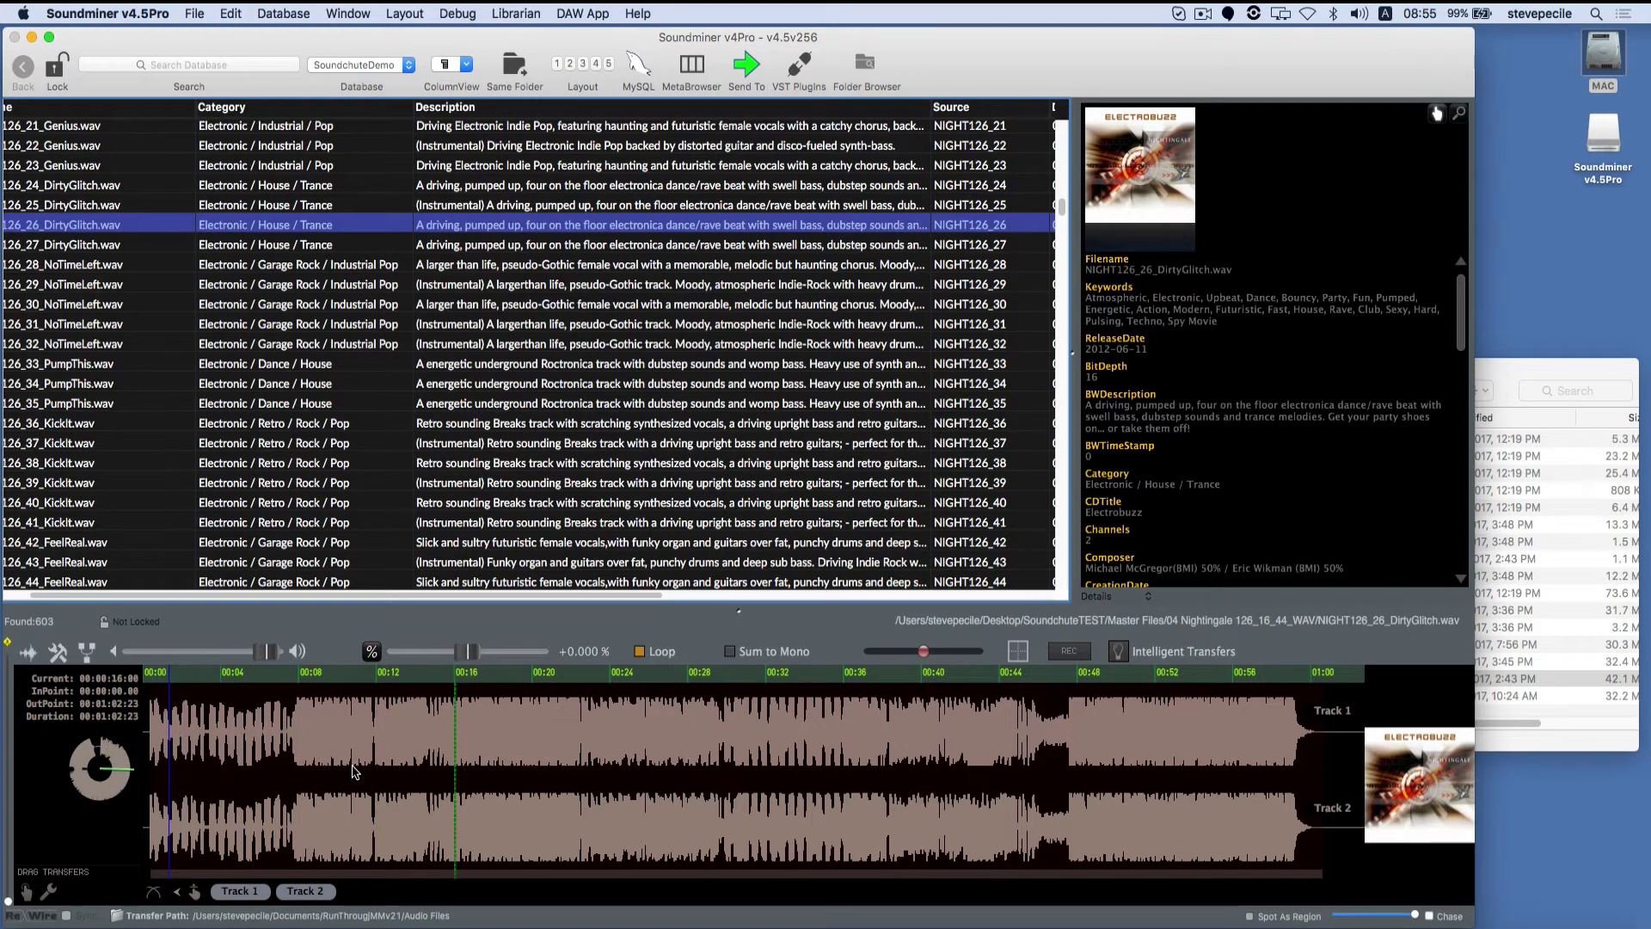
pyautogui.press('Left')
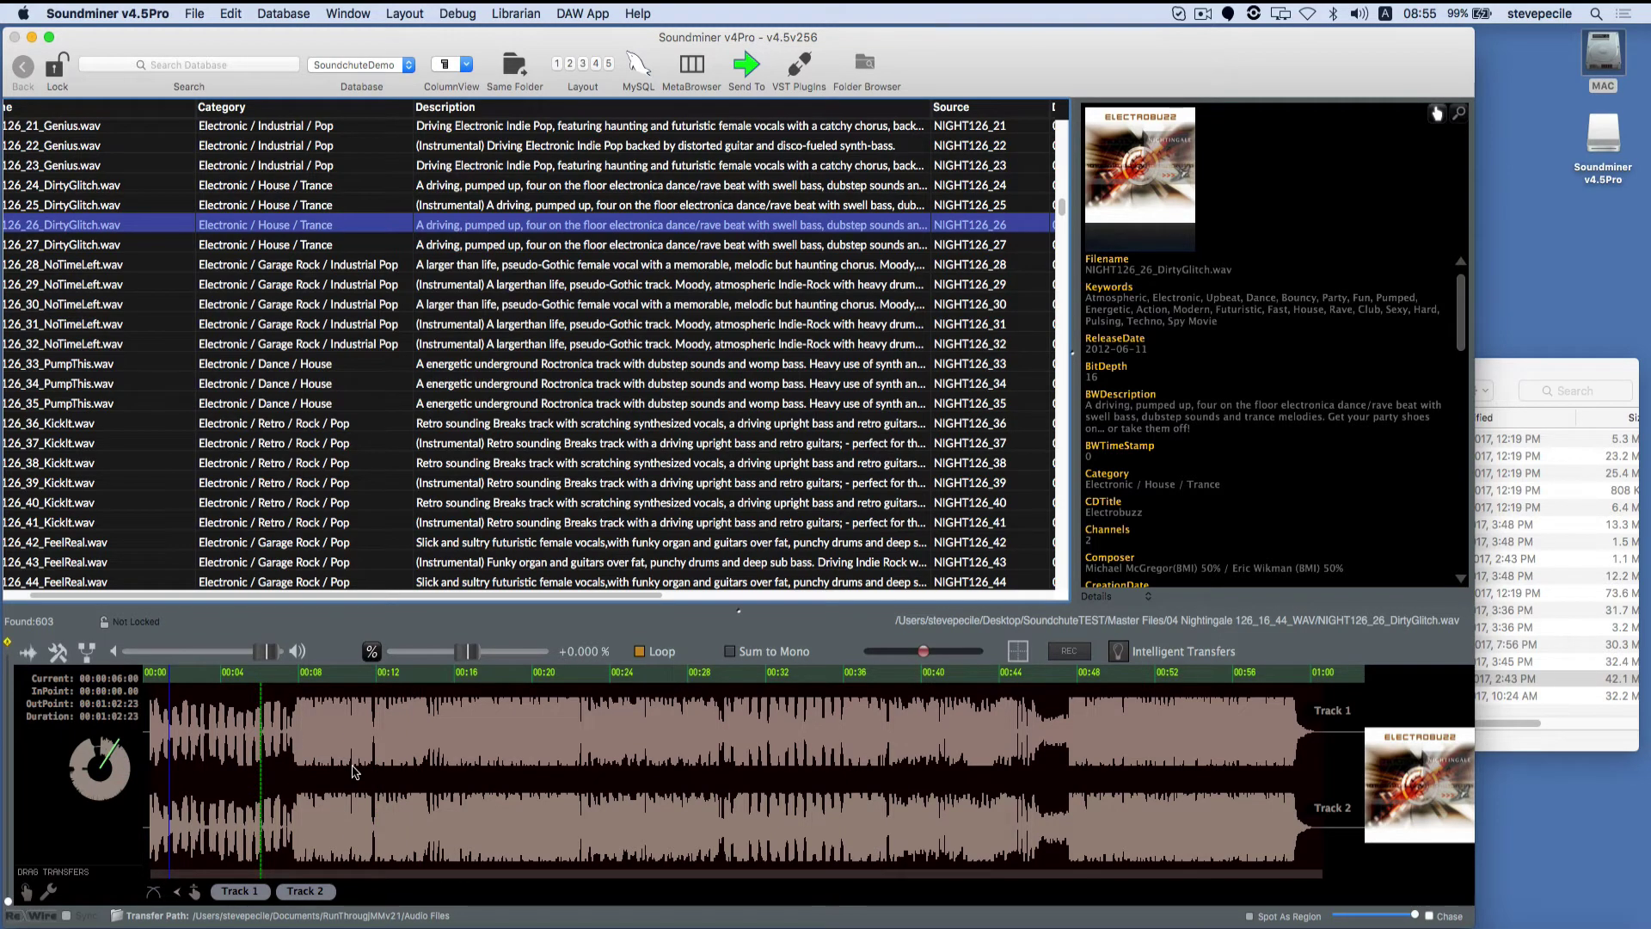
# Select the waveform region from about 14 to 22 seconds and fine-tune its in and out points
pyautogui.moveTo(433, 748); pyautogui.dragTo(574, 751)
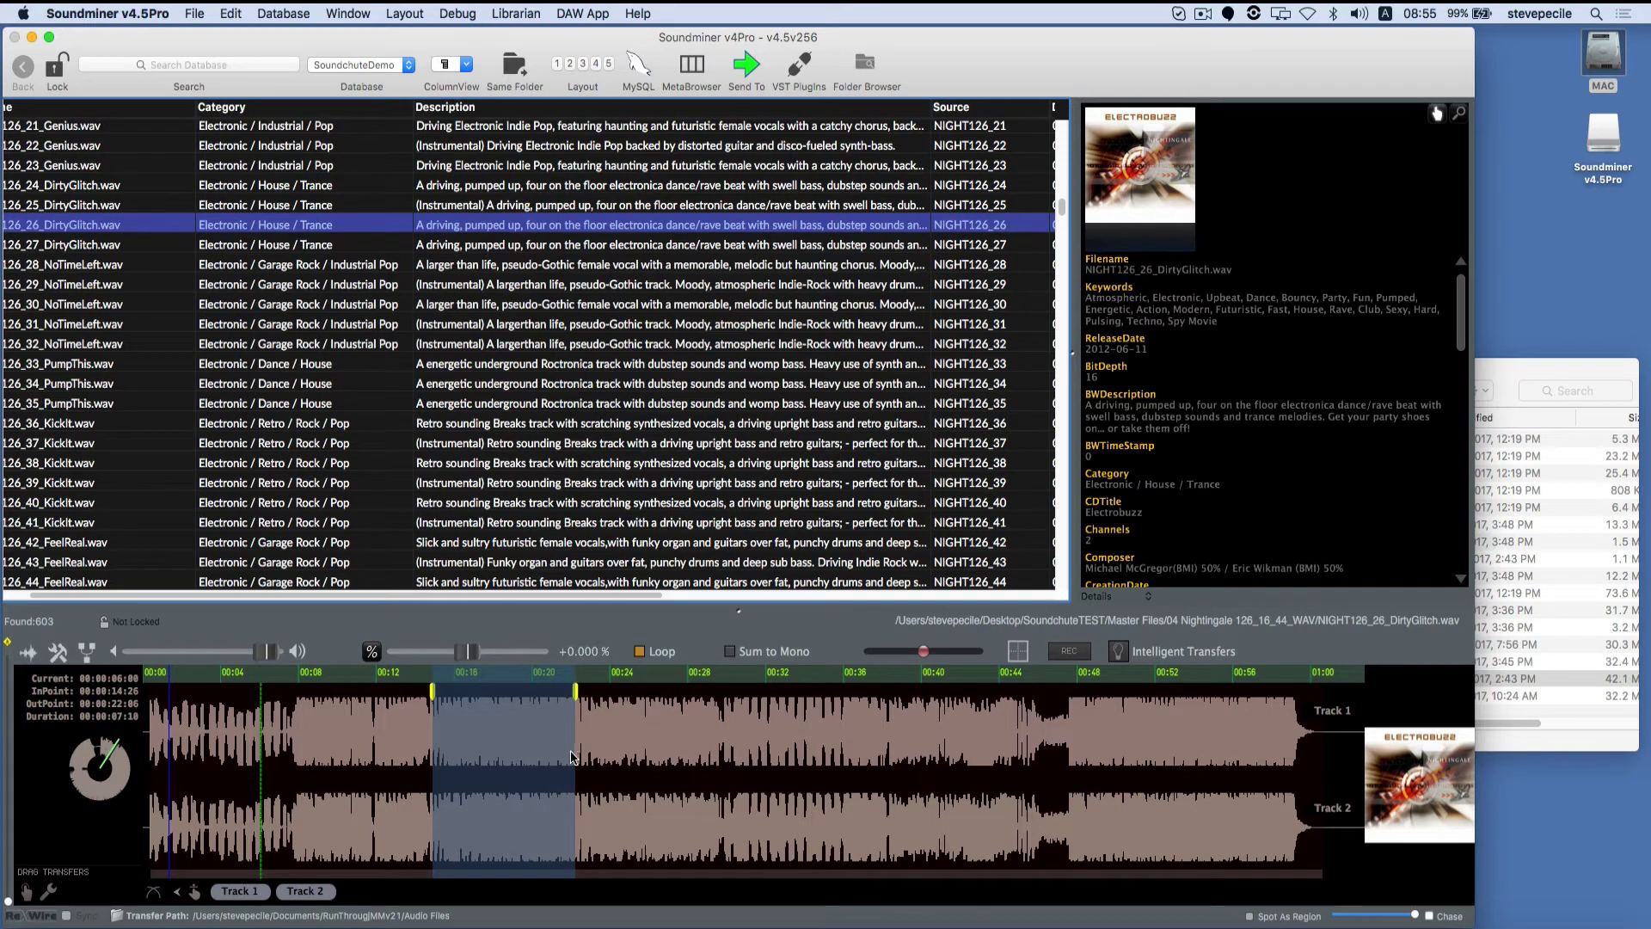
pyautogui.scroll(5, 433, 696)
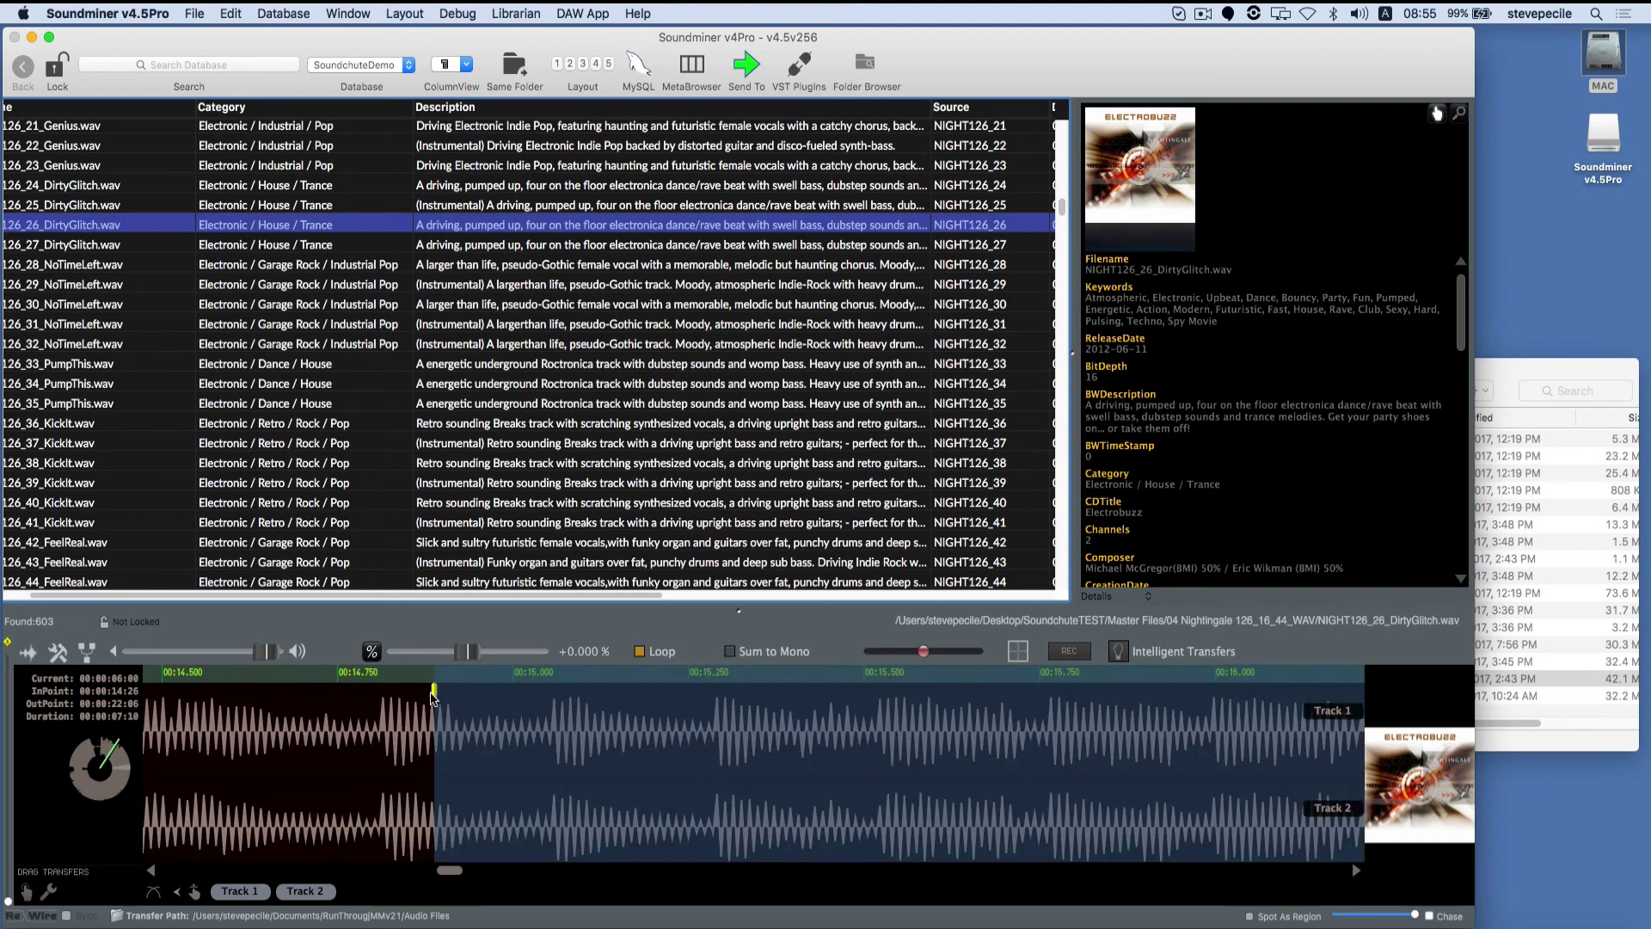
pyautogui.moveTo(378, 701); pyautogui.dragTo(332, 701)
pyautogui.scroll(-5, 332, 701)
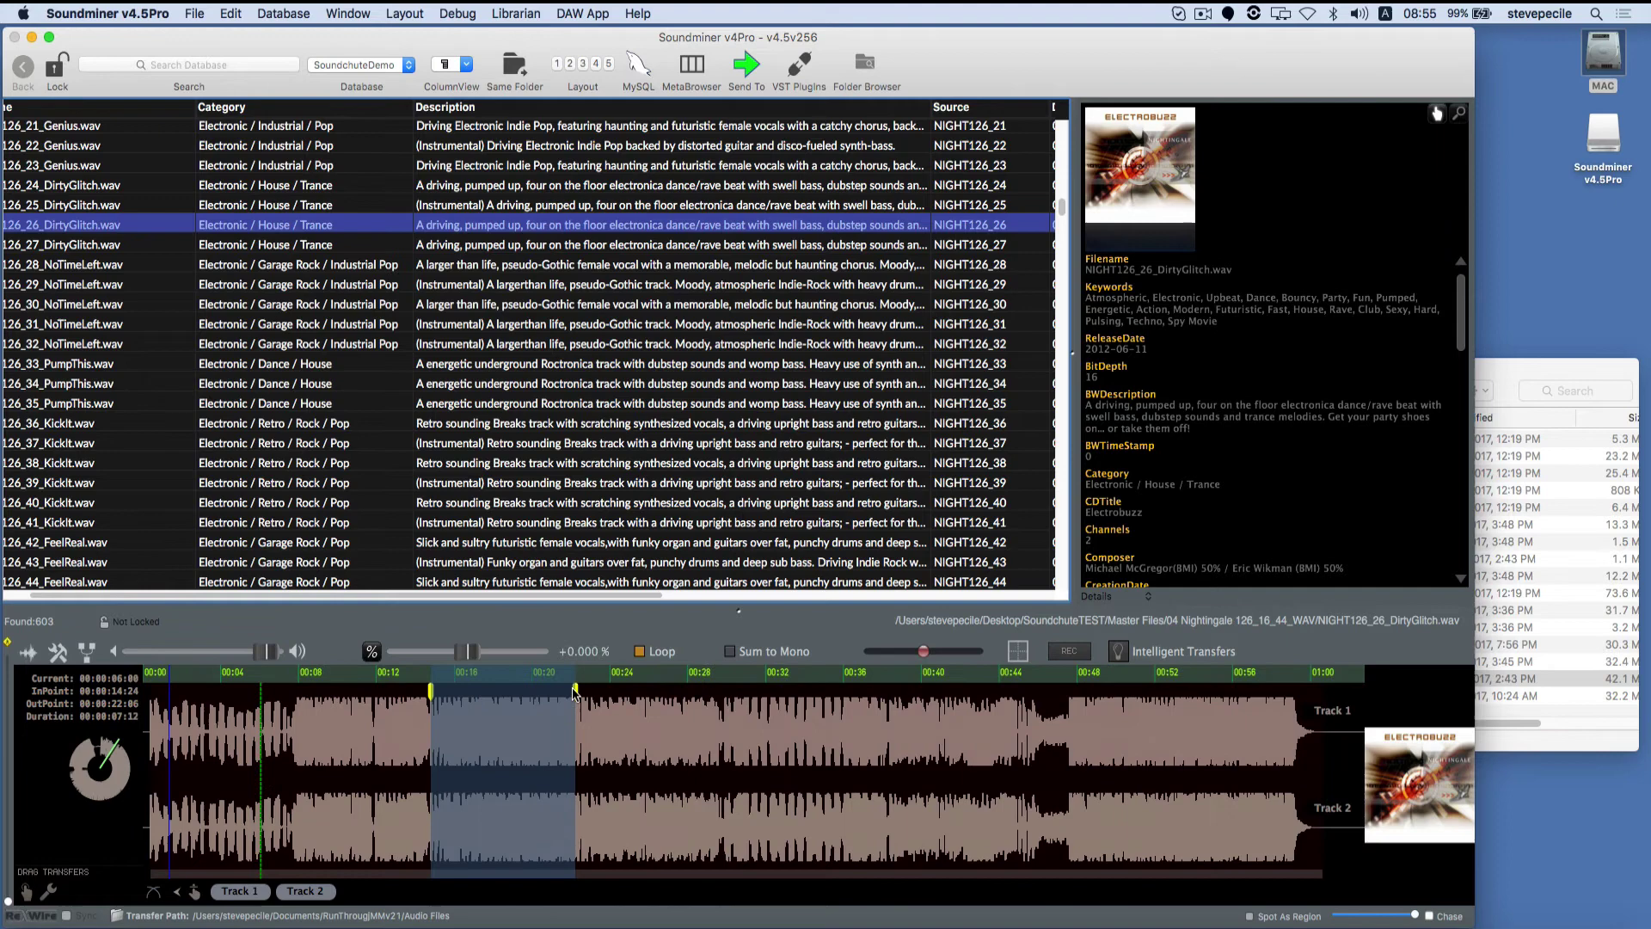
pyautogui.scroll(5, 576, 696)
pyautogui.moveTo(576, 692); pyautogui.dragTo(670, 705)
pyautogui.scroll(-1, 672, 708)
pyautogui.scroll(-5, 672, 708)
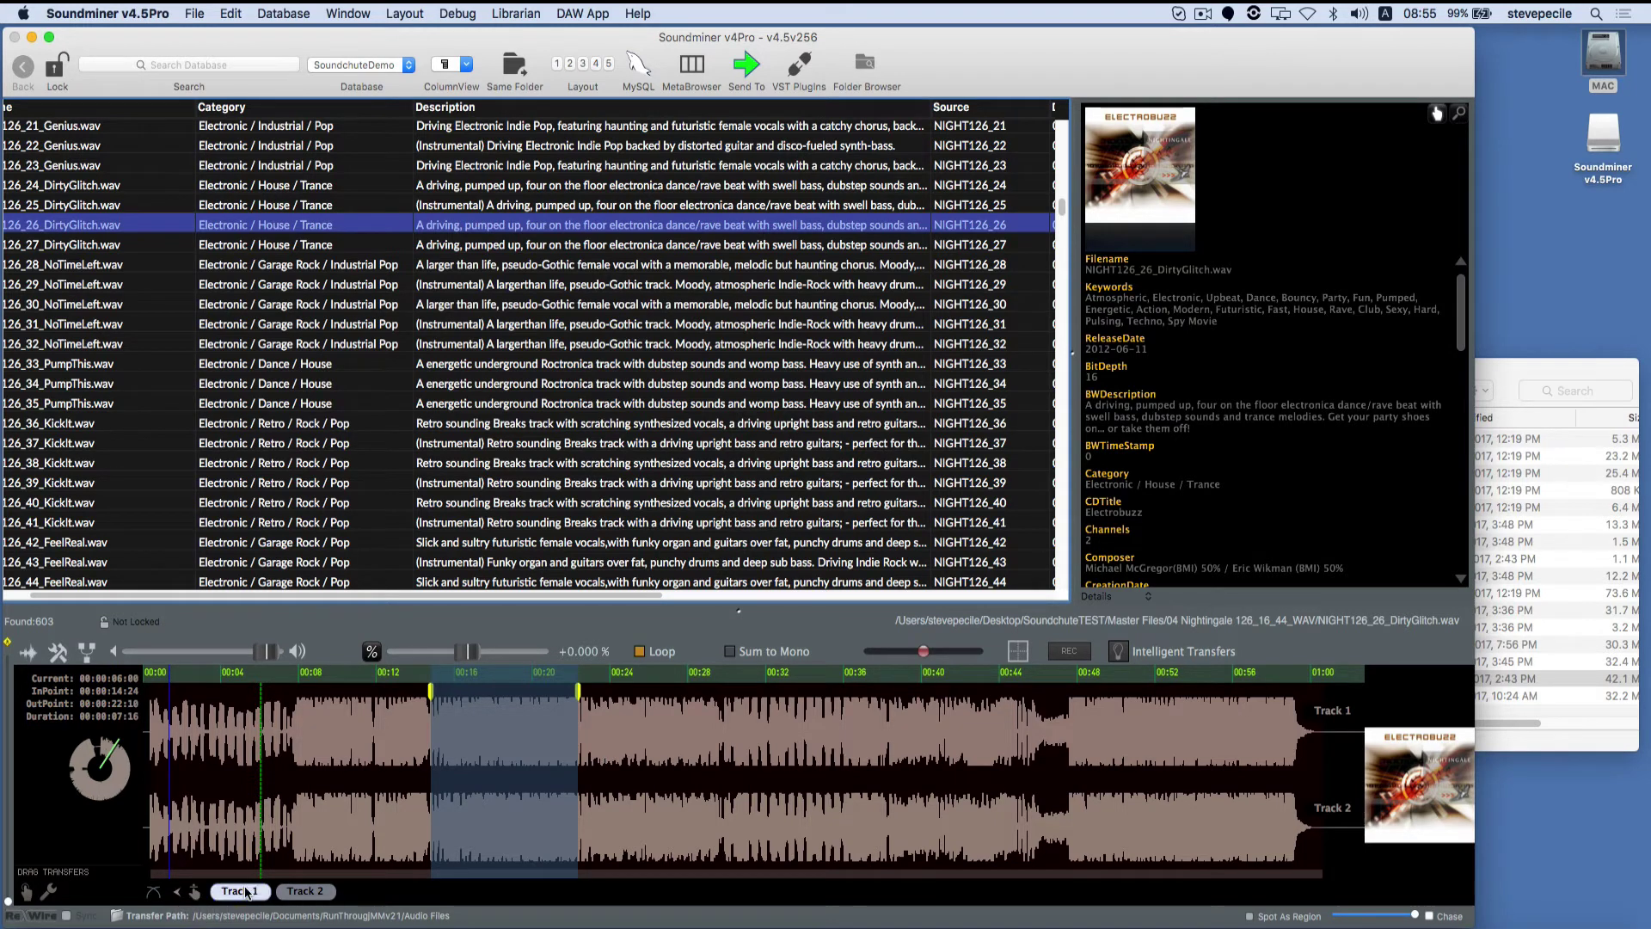
# Isolate Track 1 in the waveform and restore both tracks
pyautogui.click(294, 892)
pyautogui.click(241, 891)
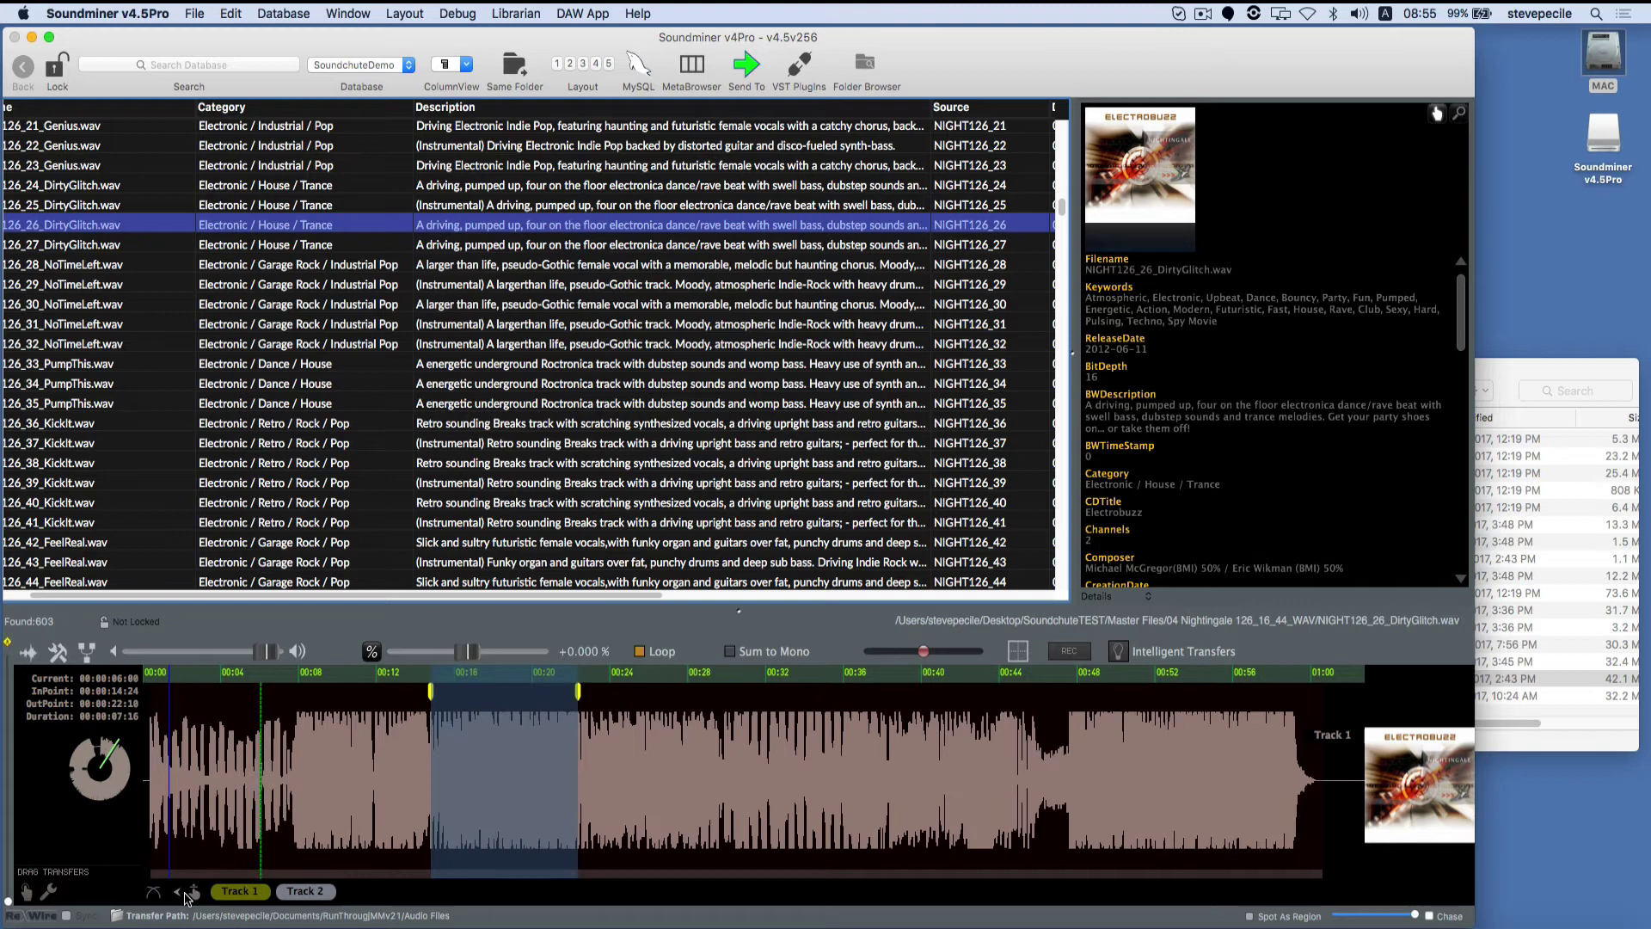
pyautogui.click(236, 892)
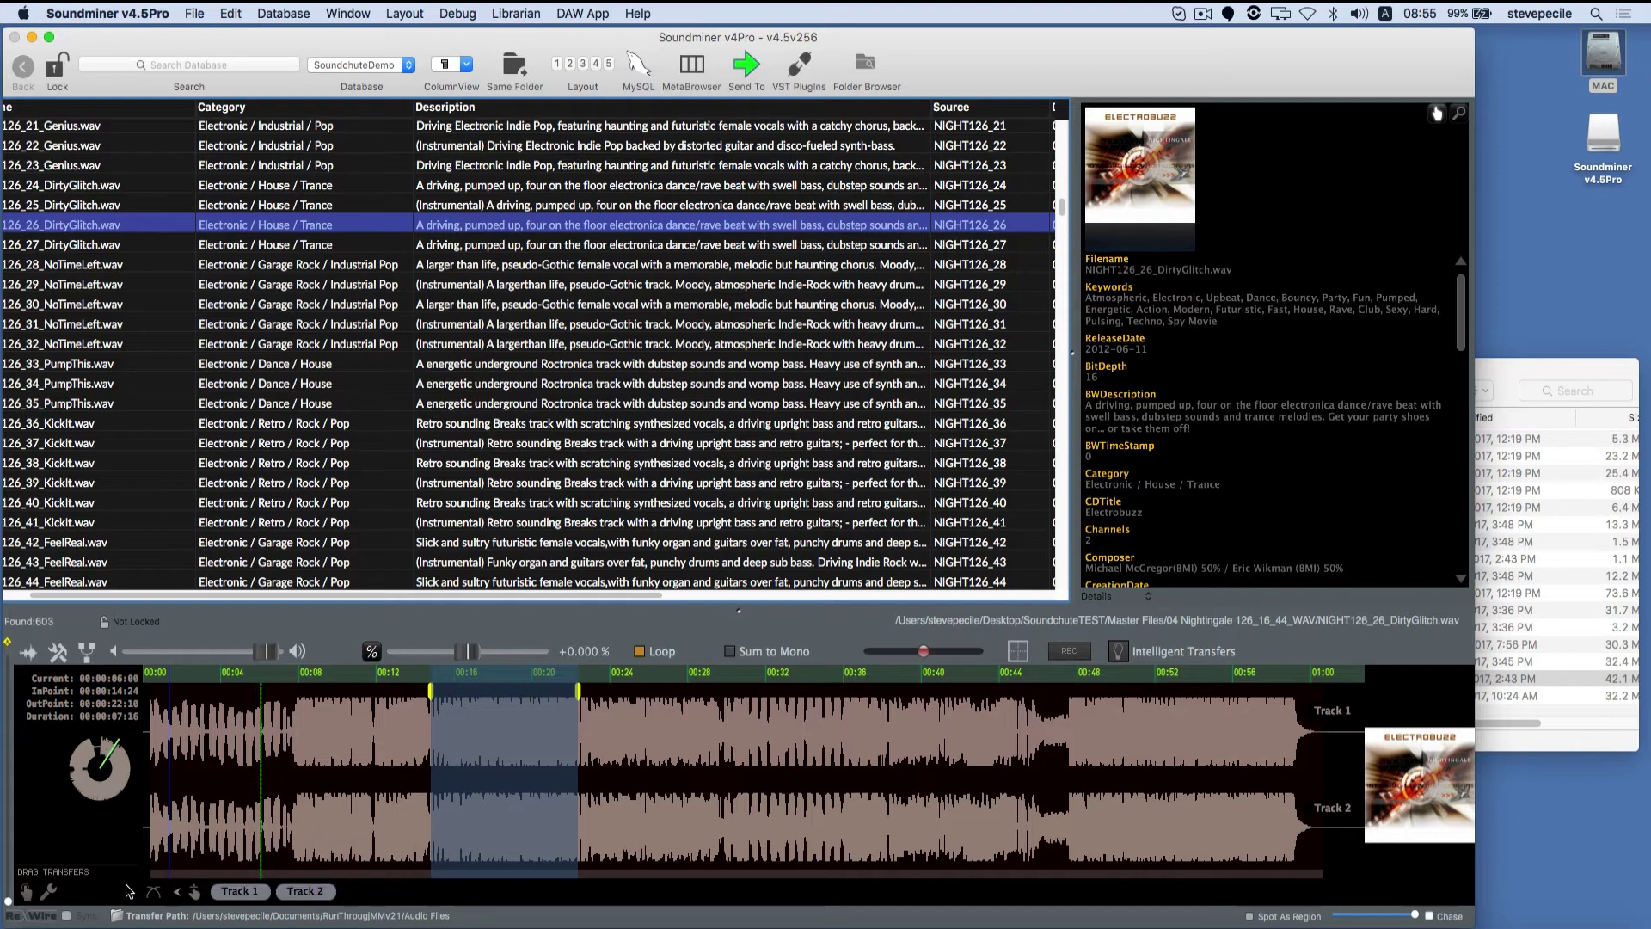
# Hide the side panel and show it again
pyautogui.click(331, 17)
pyautogui.click(349, 114)
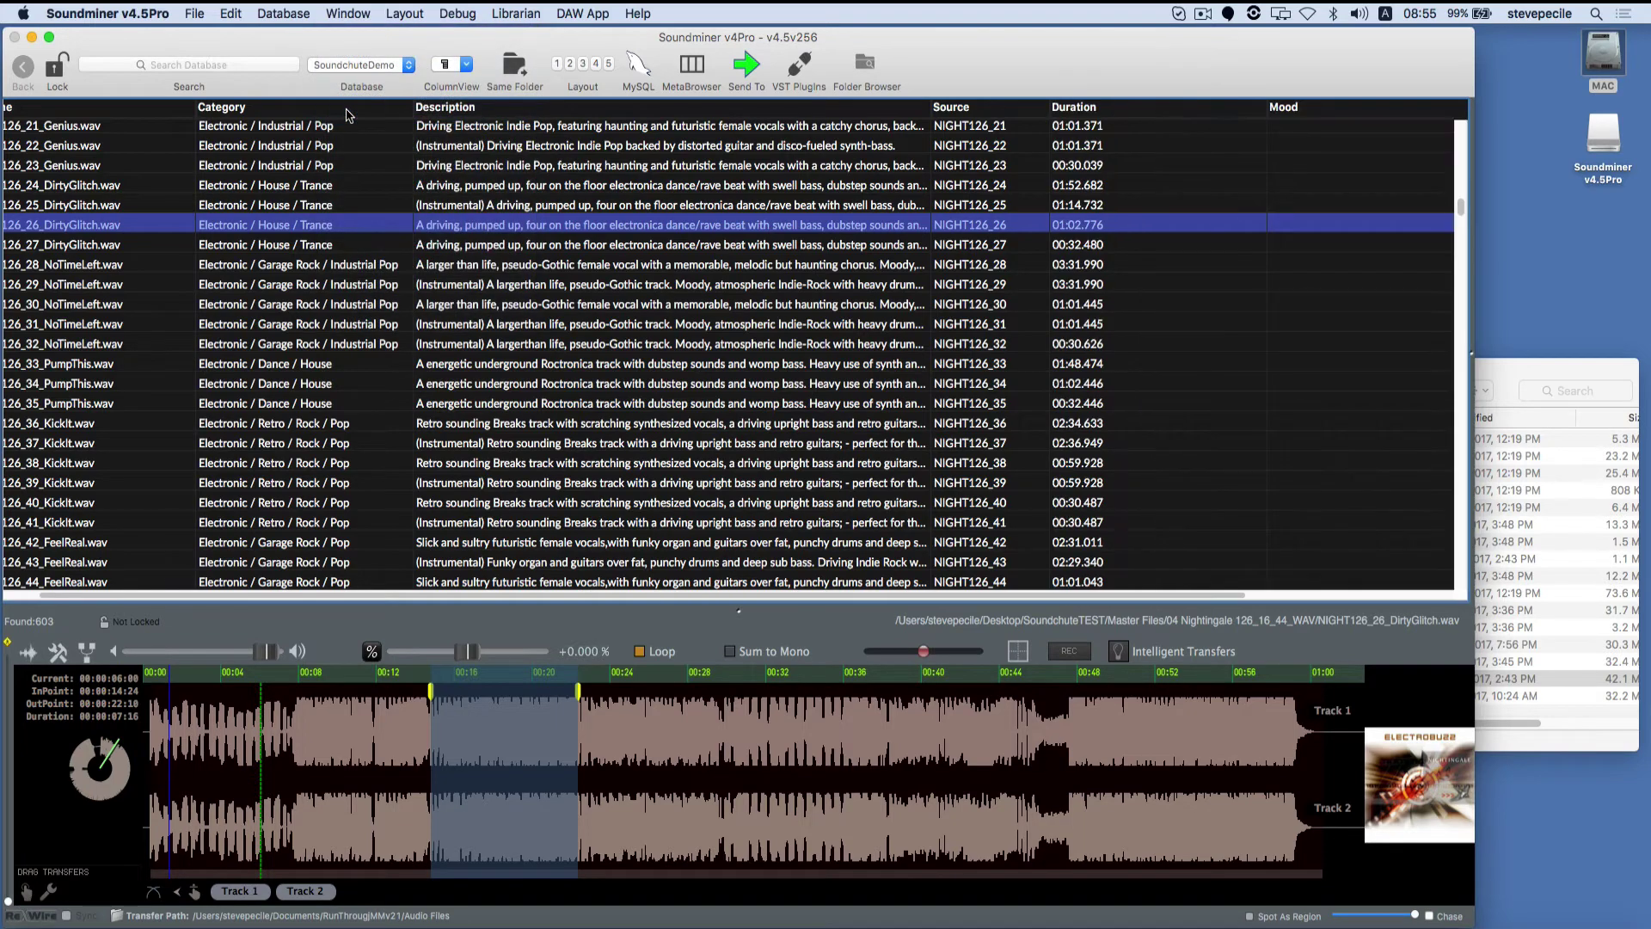
pyautogui.click(347, 14)
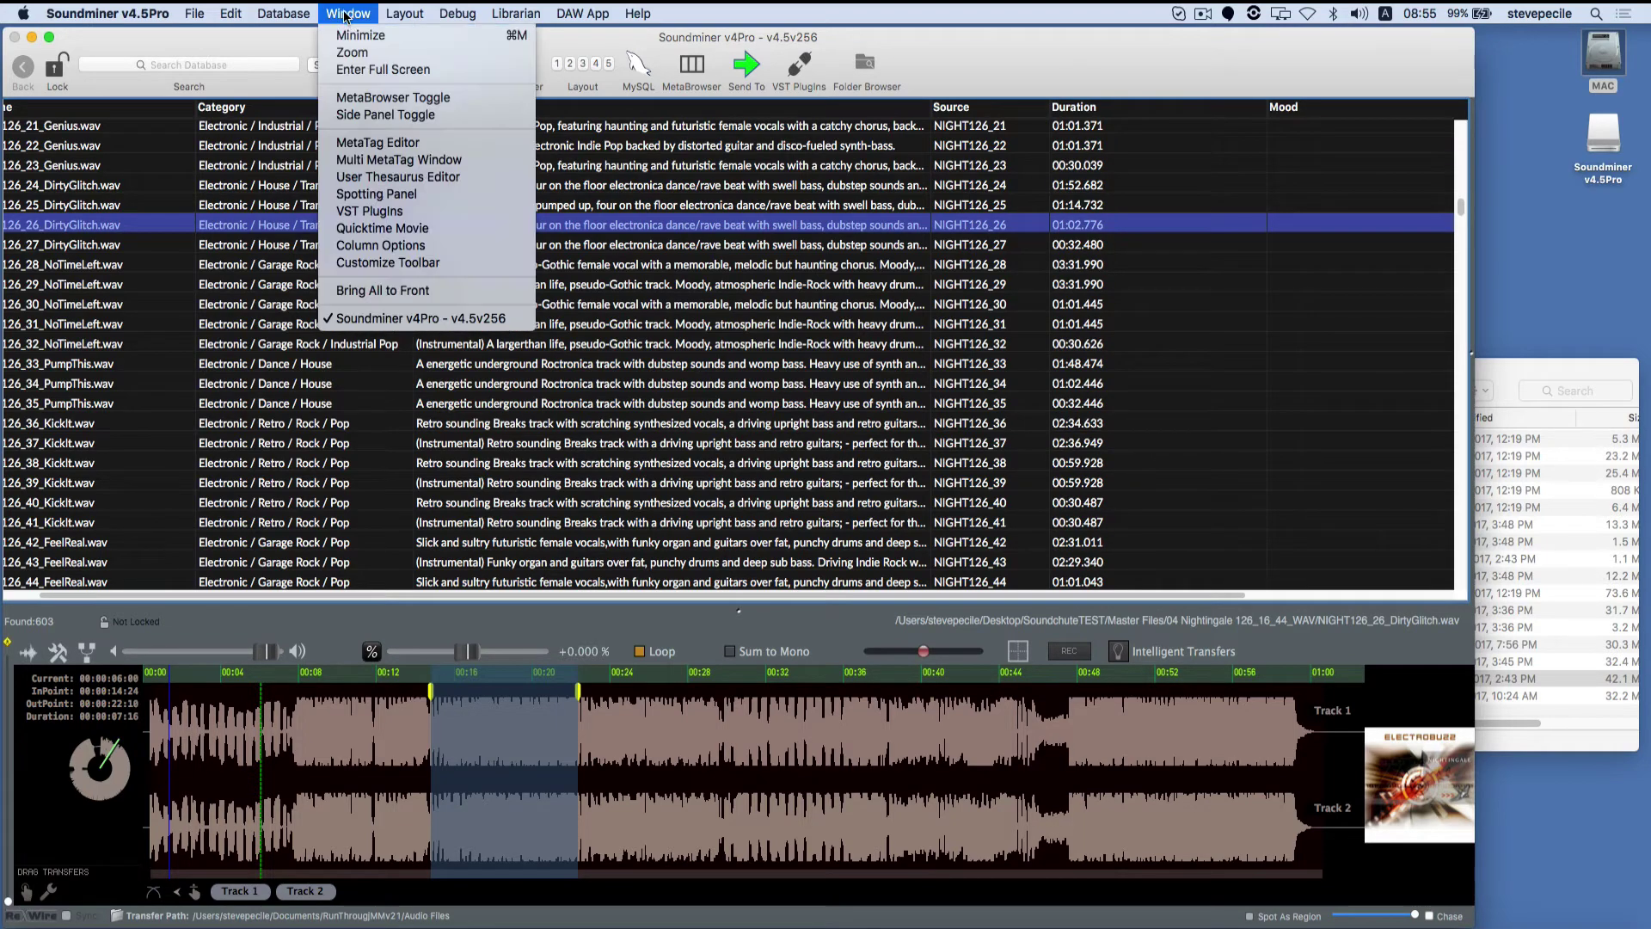
pyautogui.click(356, 114)
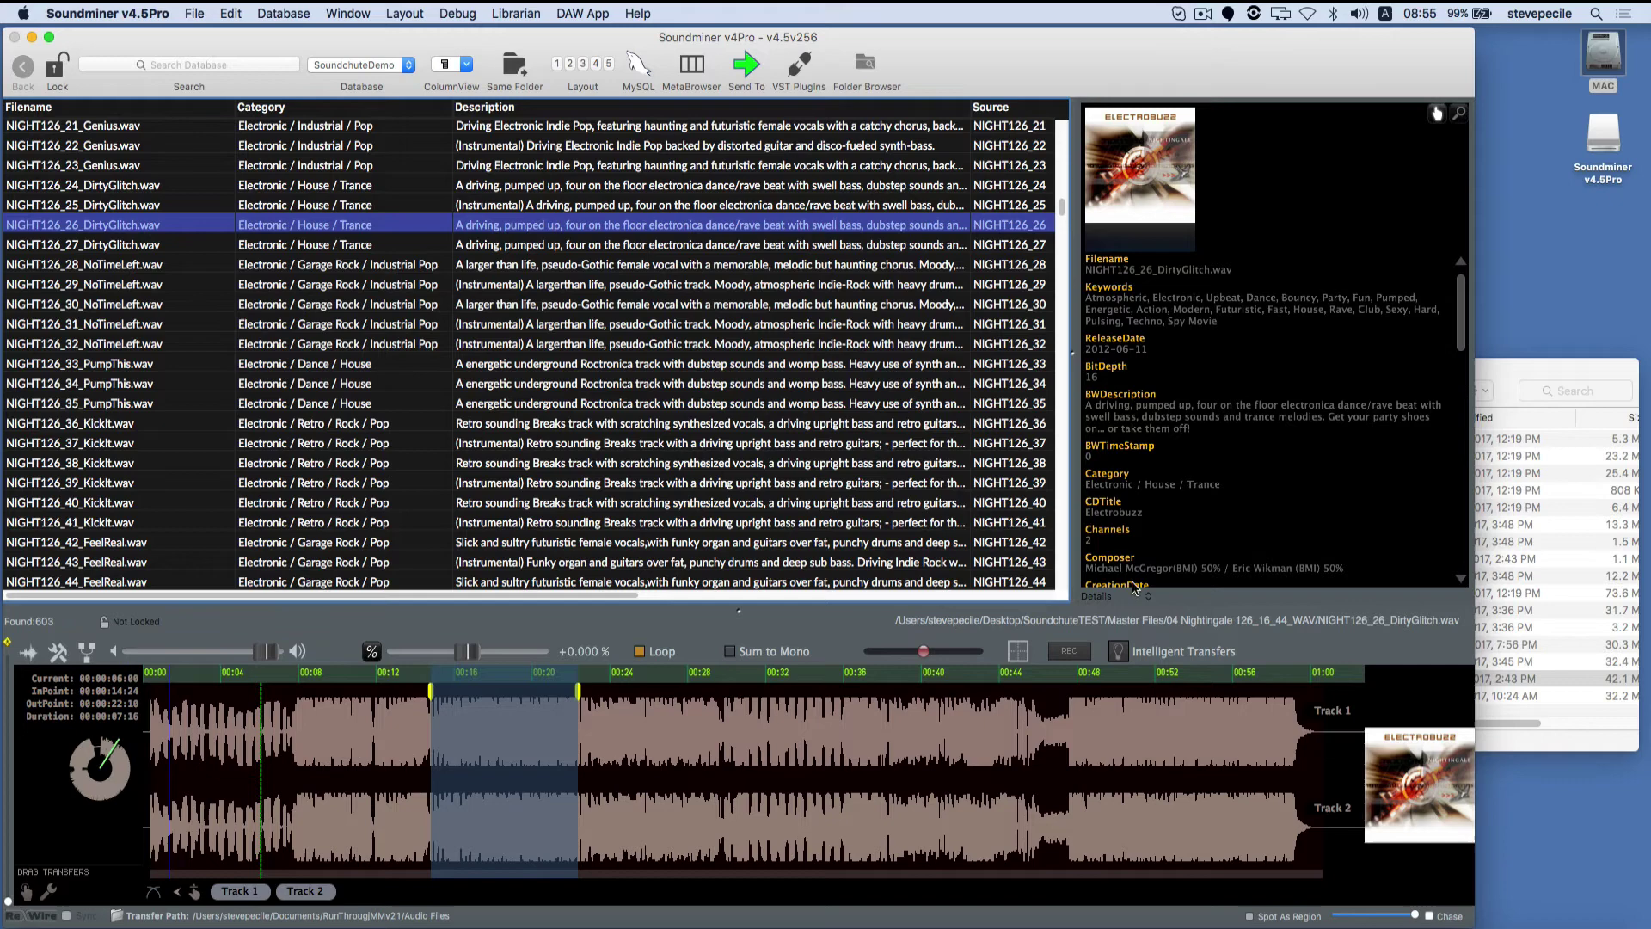
# Review the views offered by the side panel, keep Details, and examine the track's metadata fields
pyautogui.click(1133, 594)
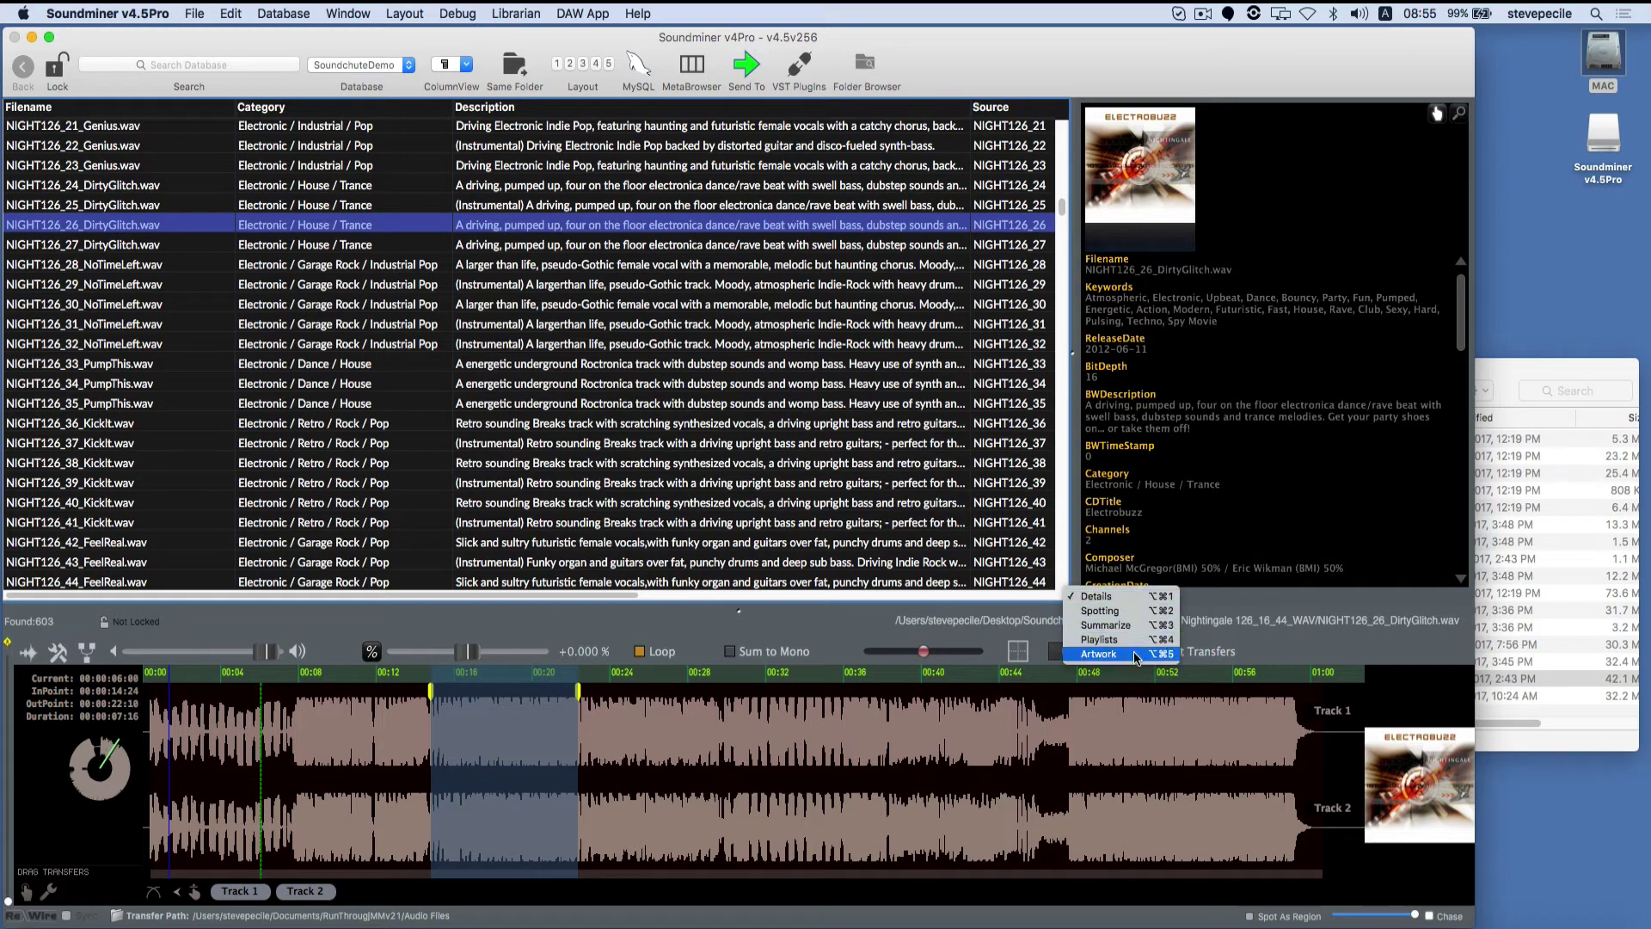
pyautogui.click(1133, 598)
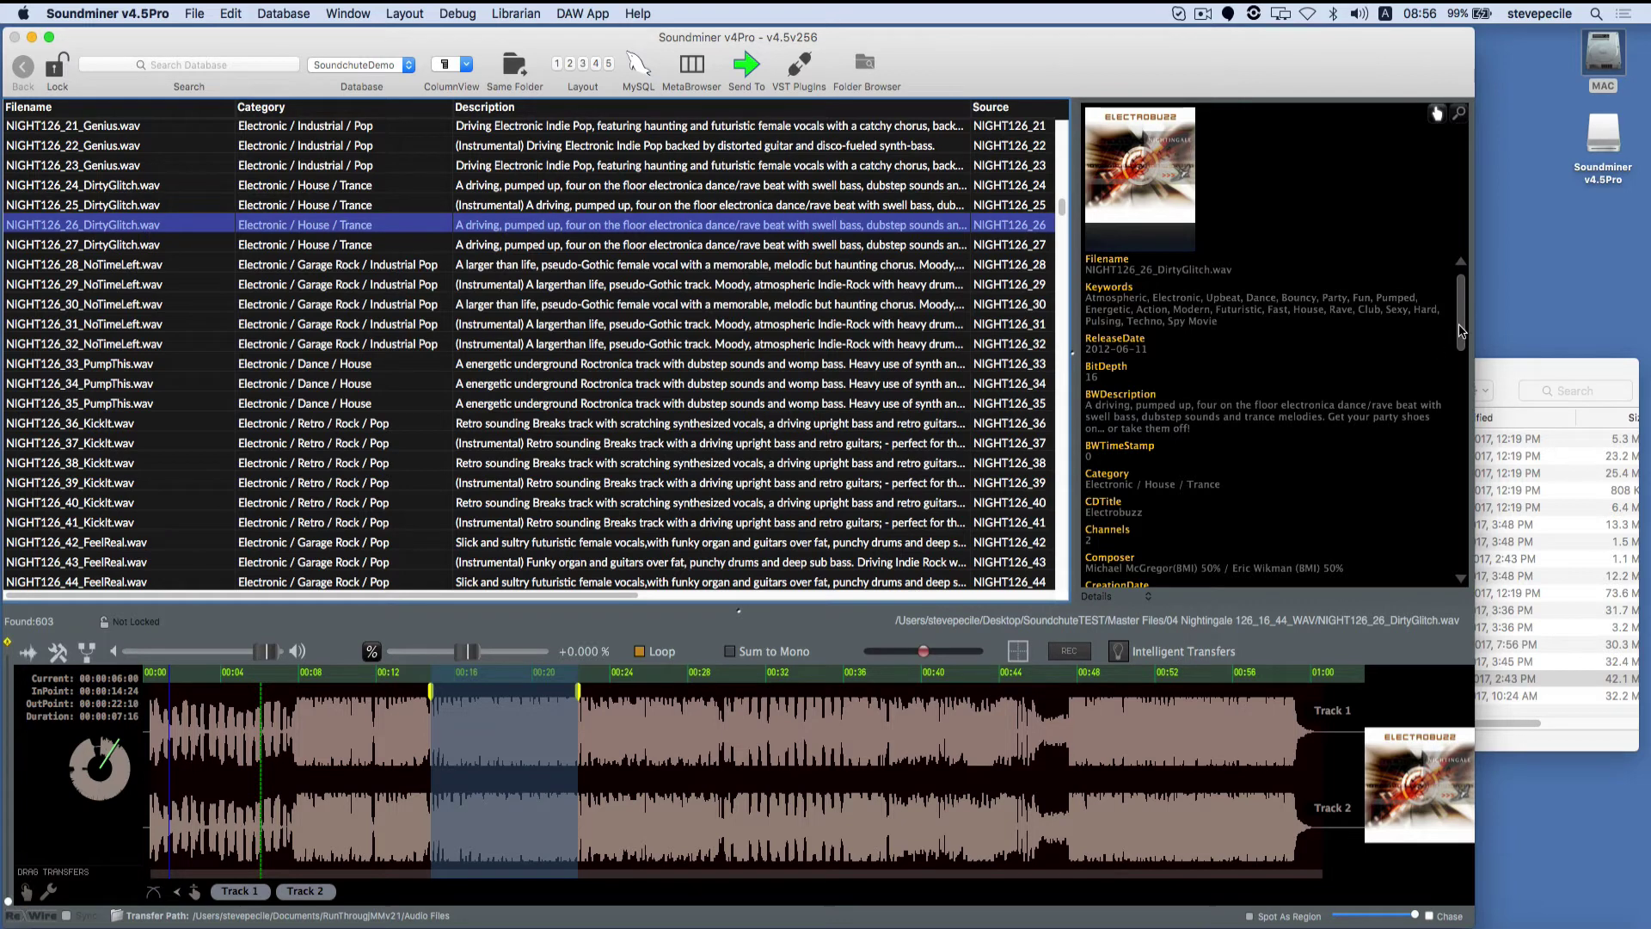
pyautogui.moveTo(1462, 331)
pyautogui.mouseDown()
pyautogui.moveTo(1470, 433)
pyautogui.moveTo(1466, 304)
pyautogui.mouseUp()
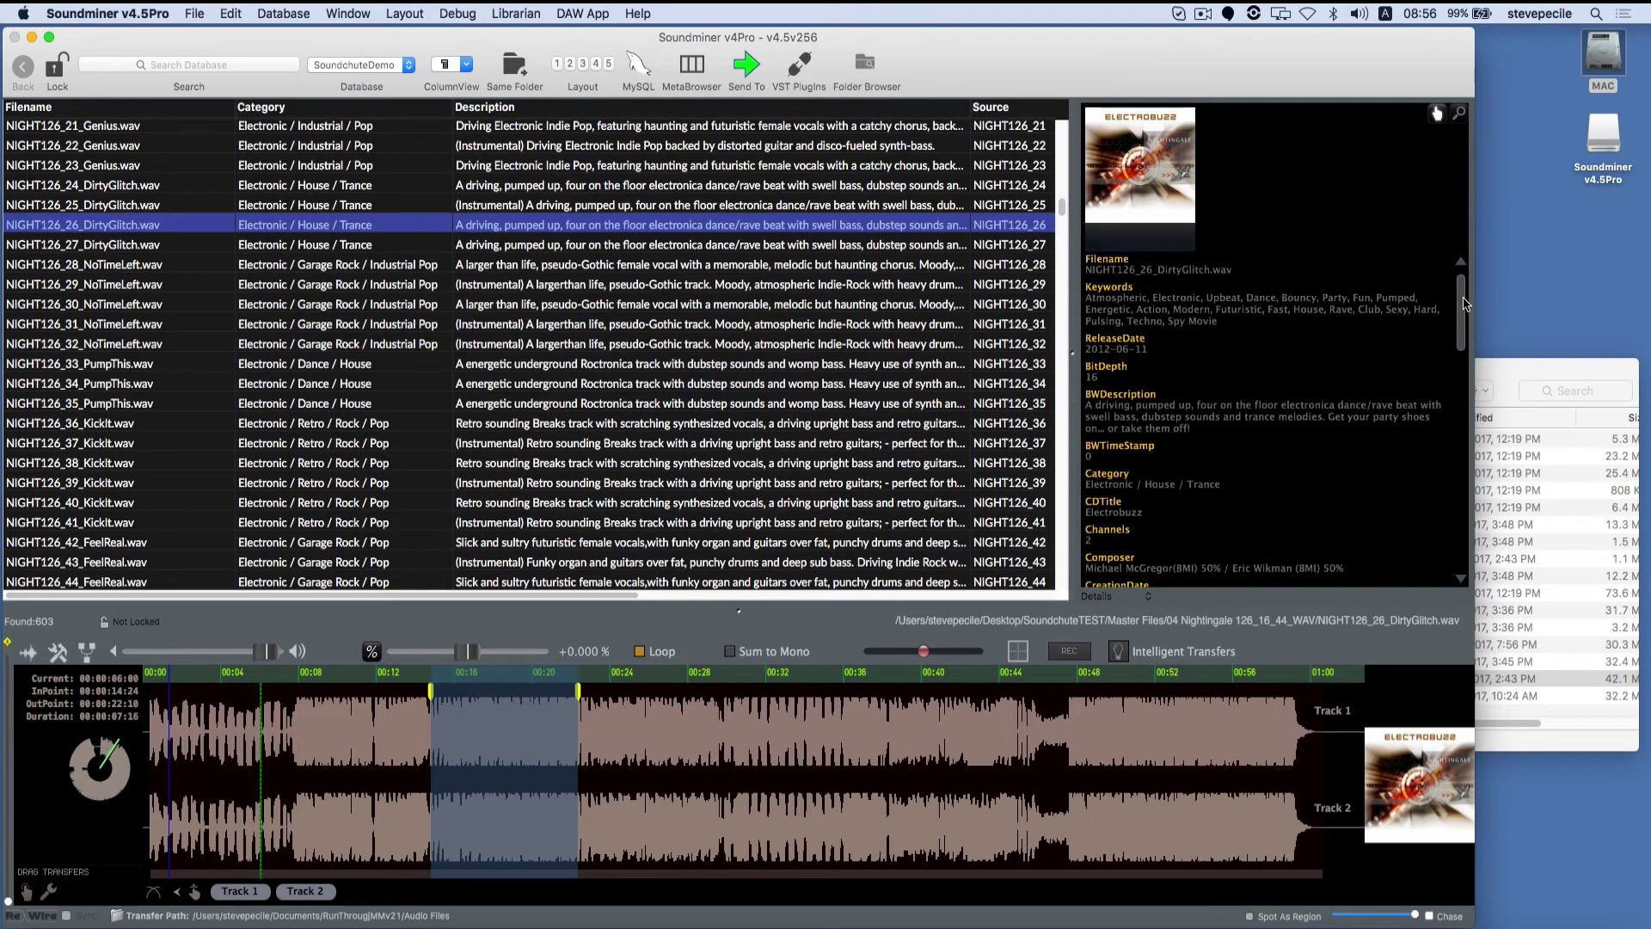
# Search the Keywords field for the term beginning with "up" and narrow the records to the Electronic / Retro / Party category
pyautogui.click(1459, 115)
pyautogui.click(1241, 309)
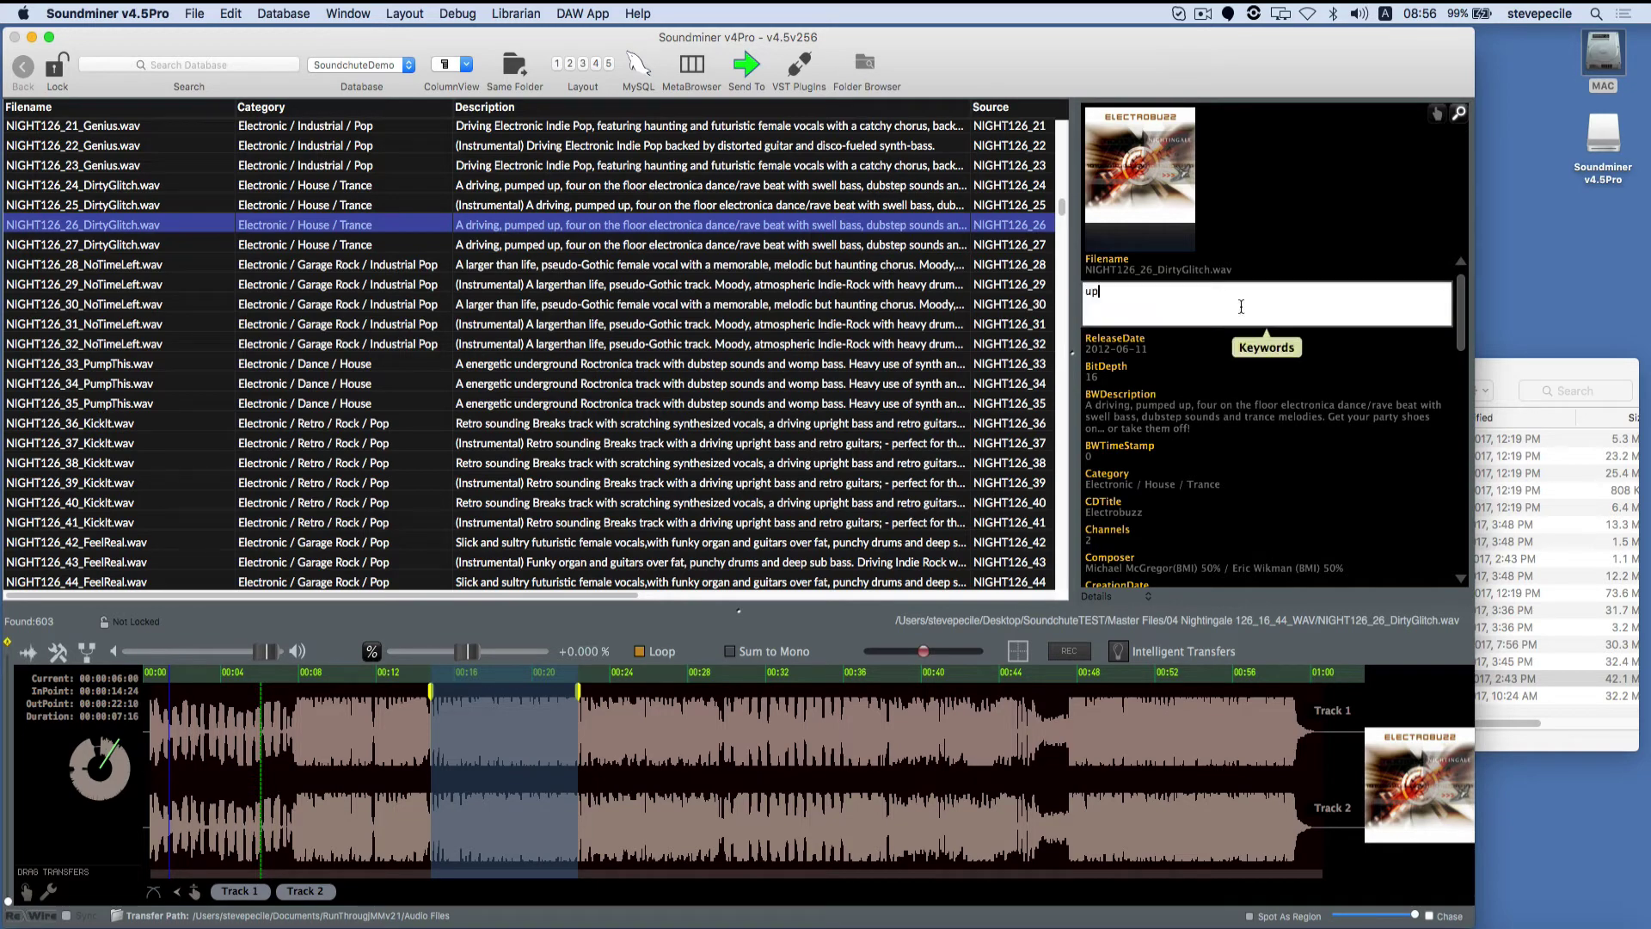
pyautogui.press('Return')
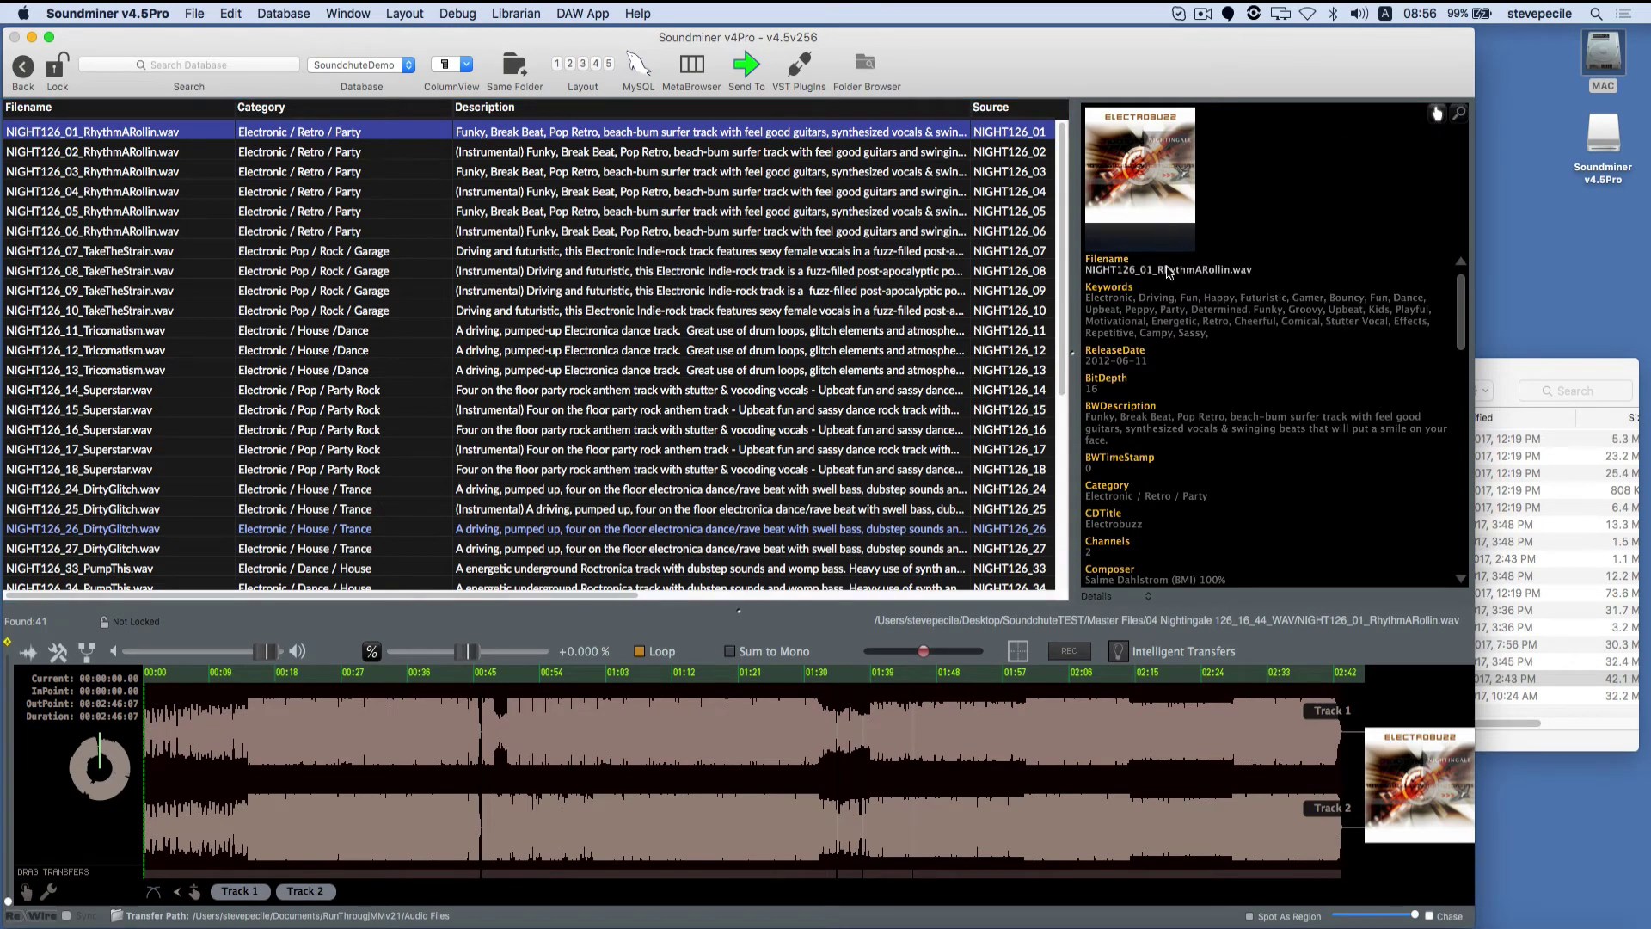
pyautogui.click(1121, 499)
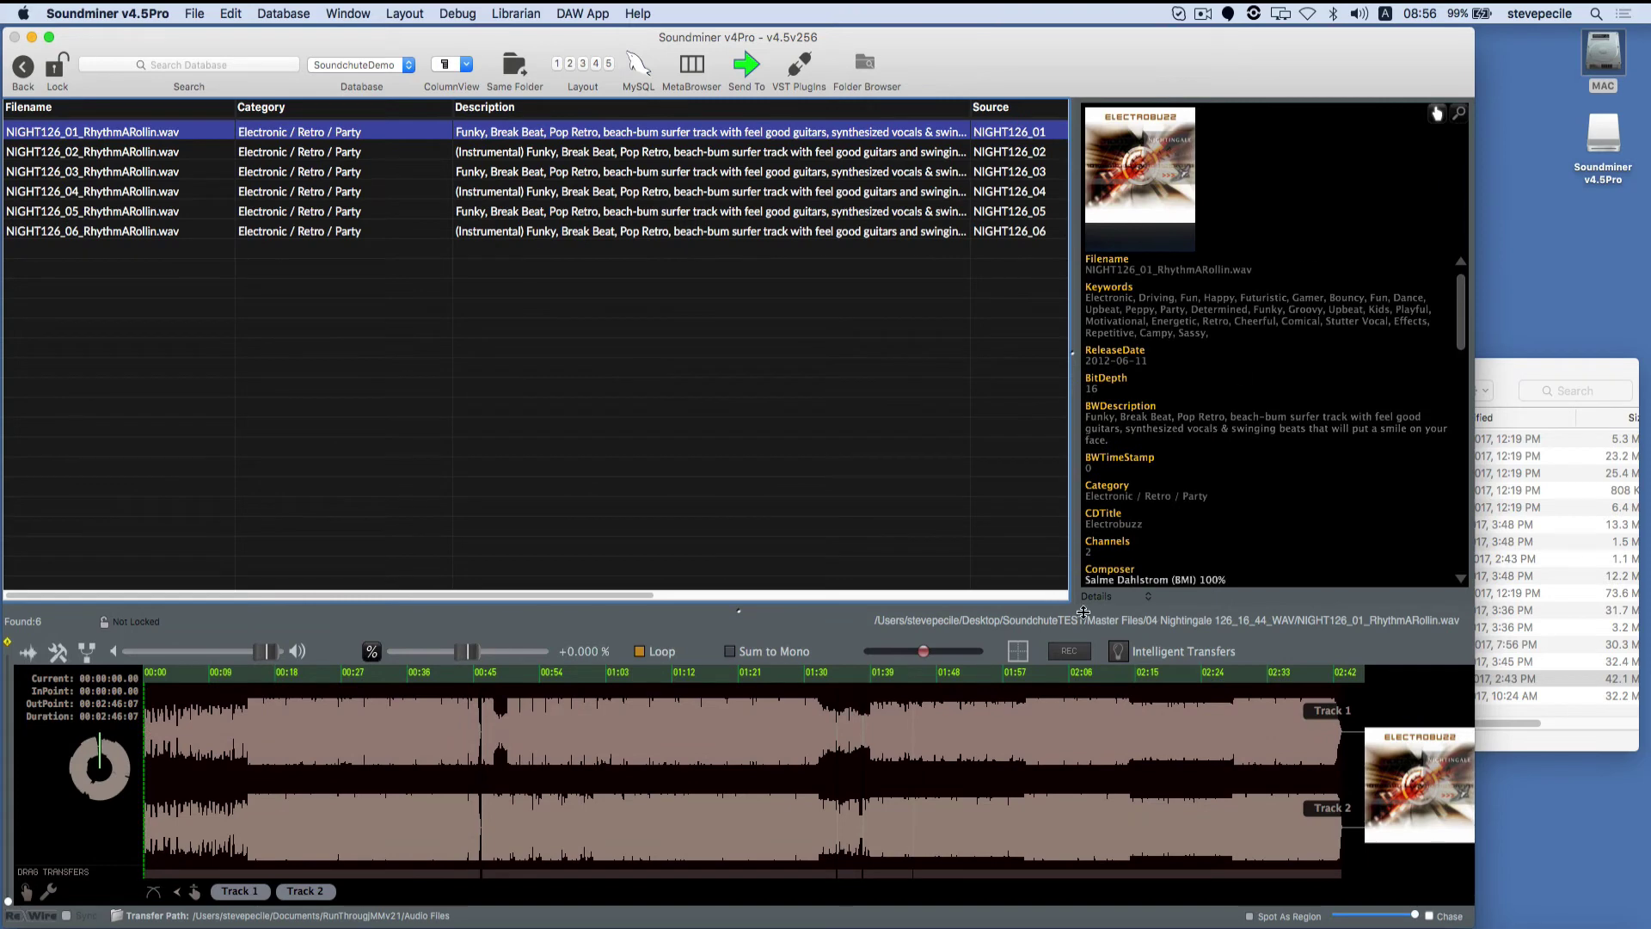
# Switch the side panel to the Spotting view and create a new spotting folder
pyautogui.click(1100, 597)
pyautogui.click(1097, 613)
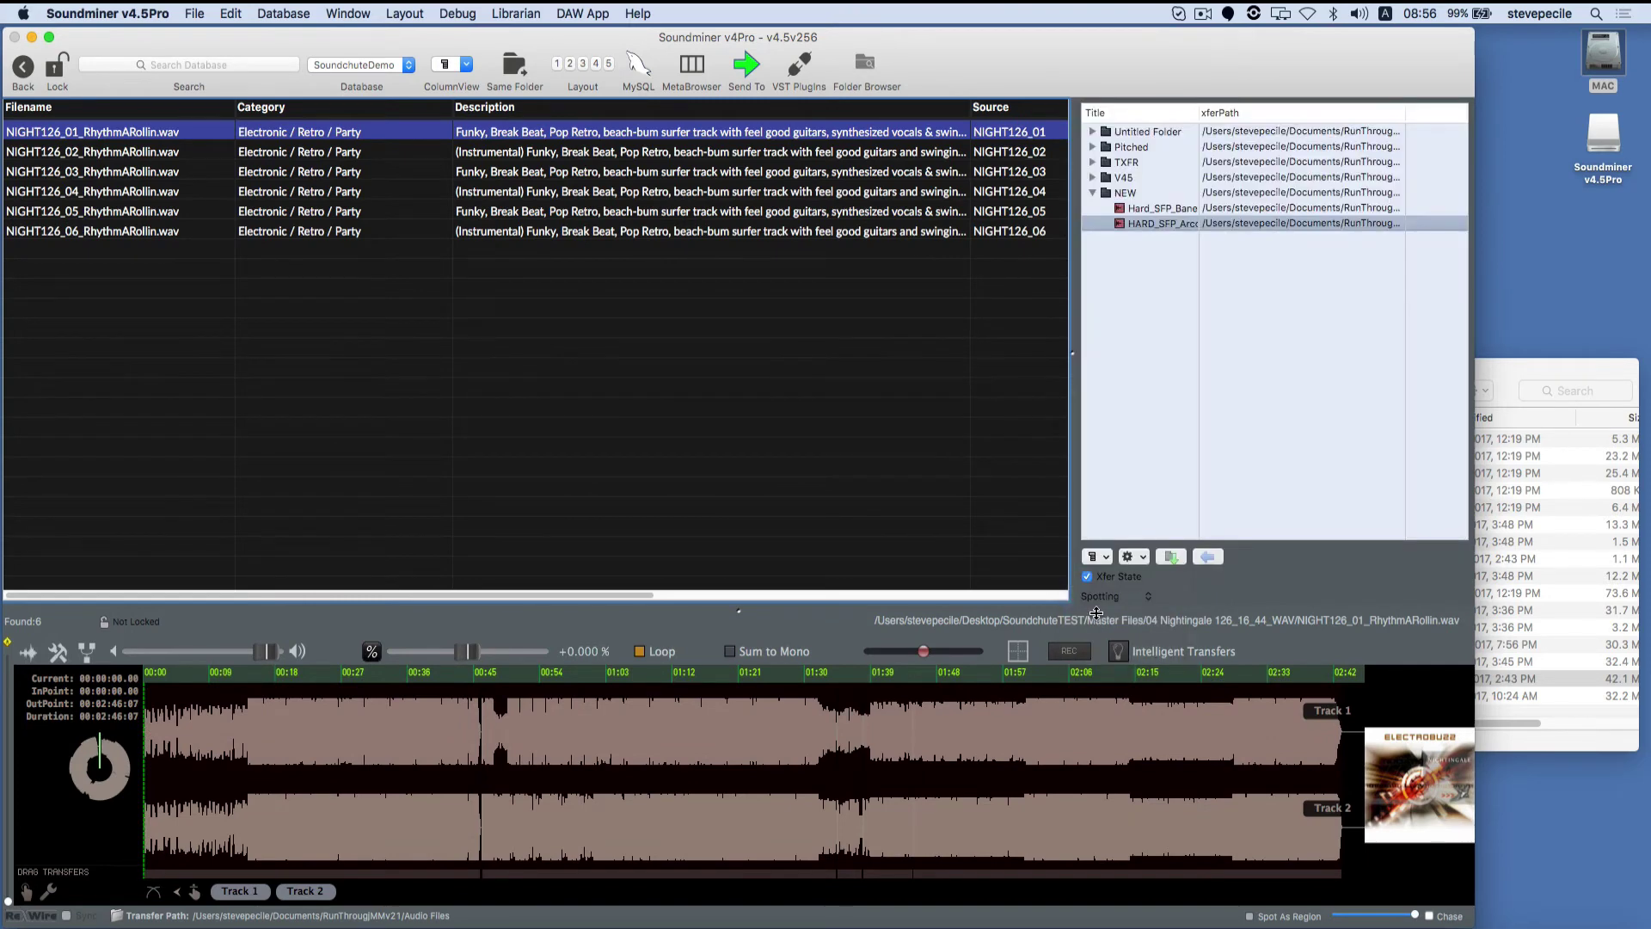
pyautogui.rightClick(1149, 310)
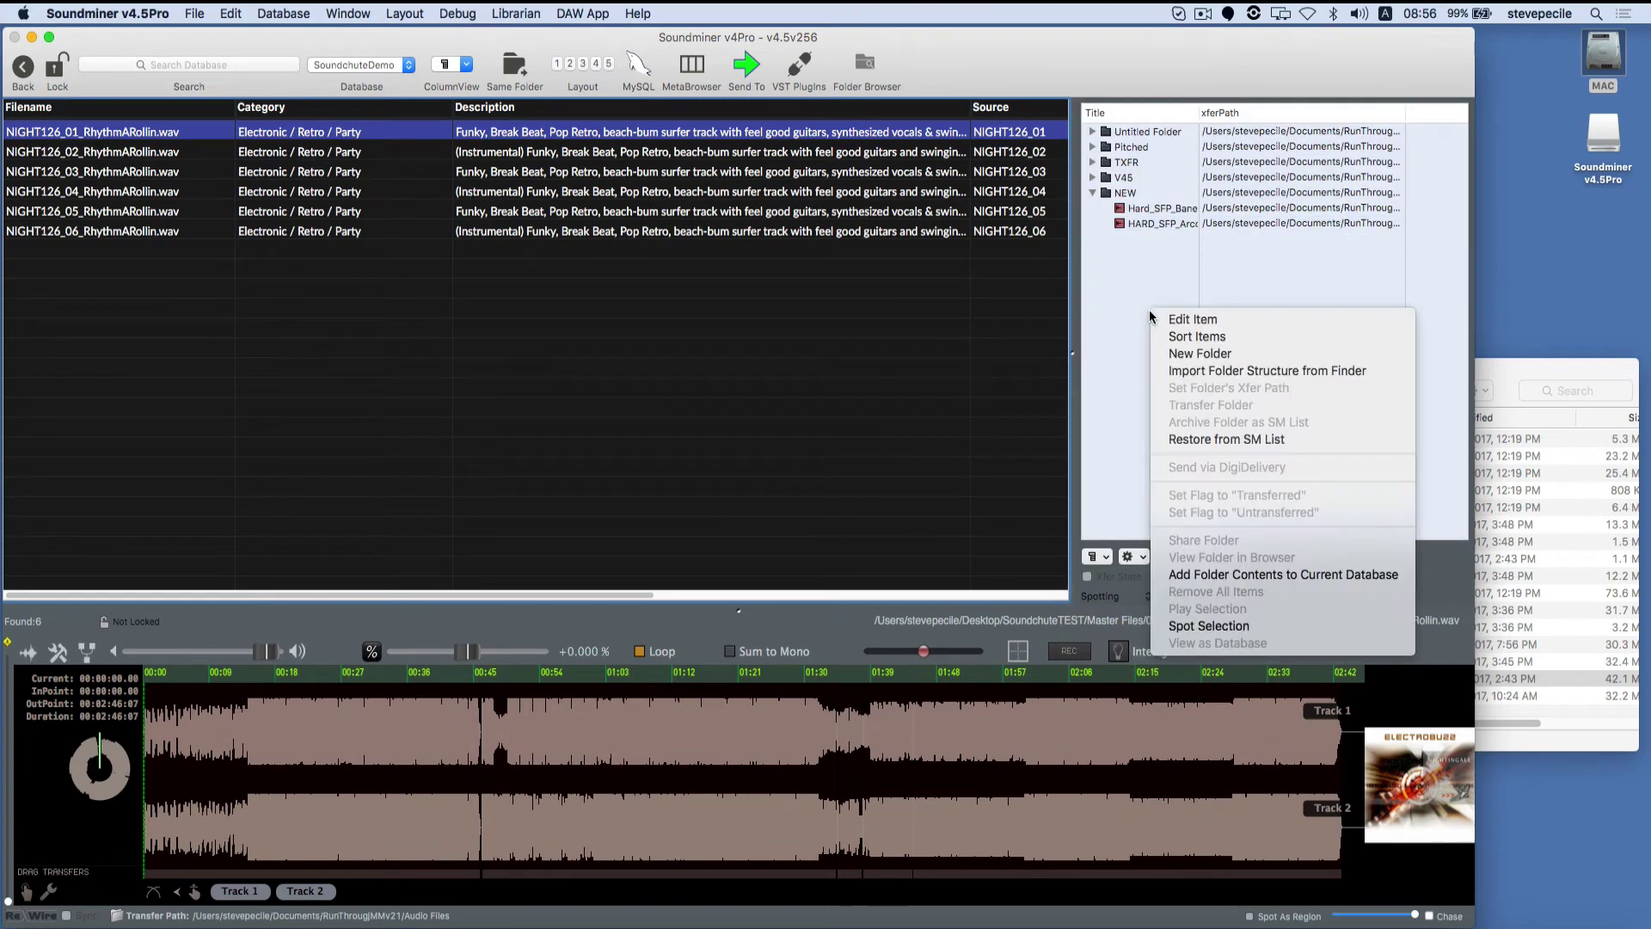
pyautogui.click(1169, 352)
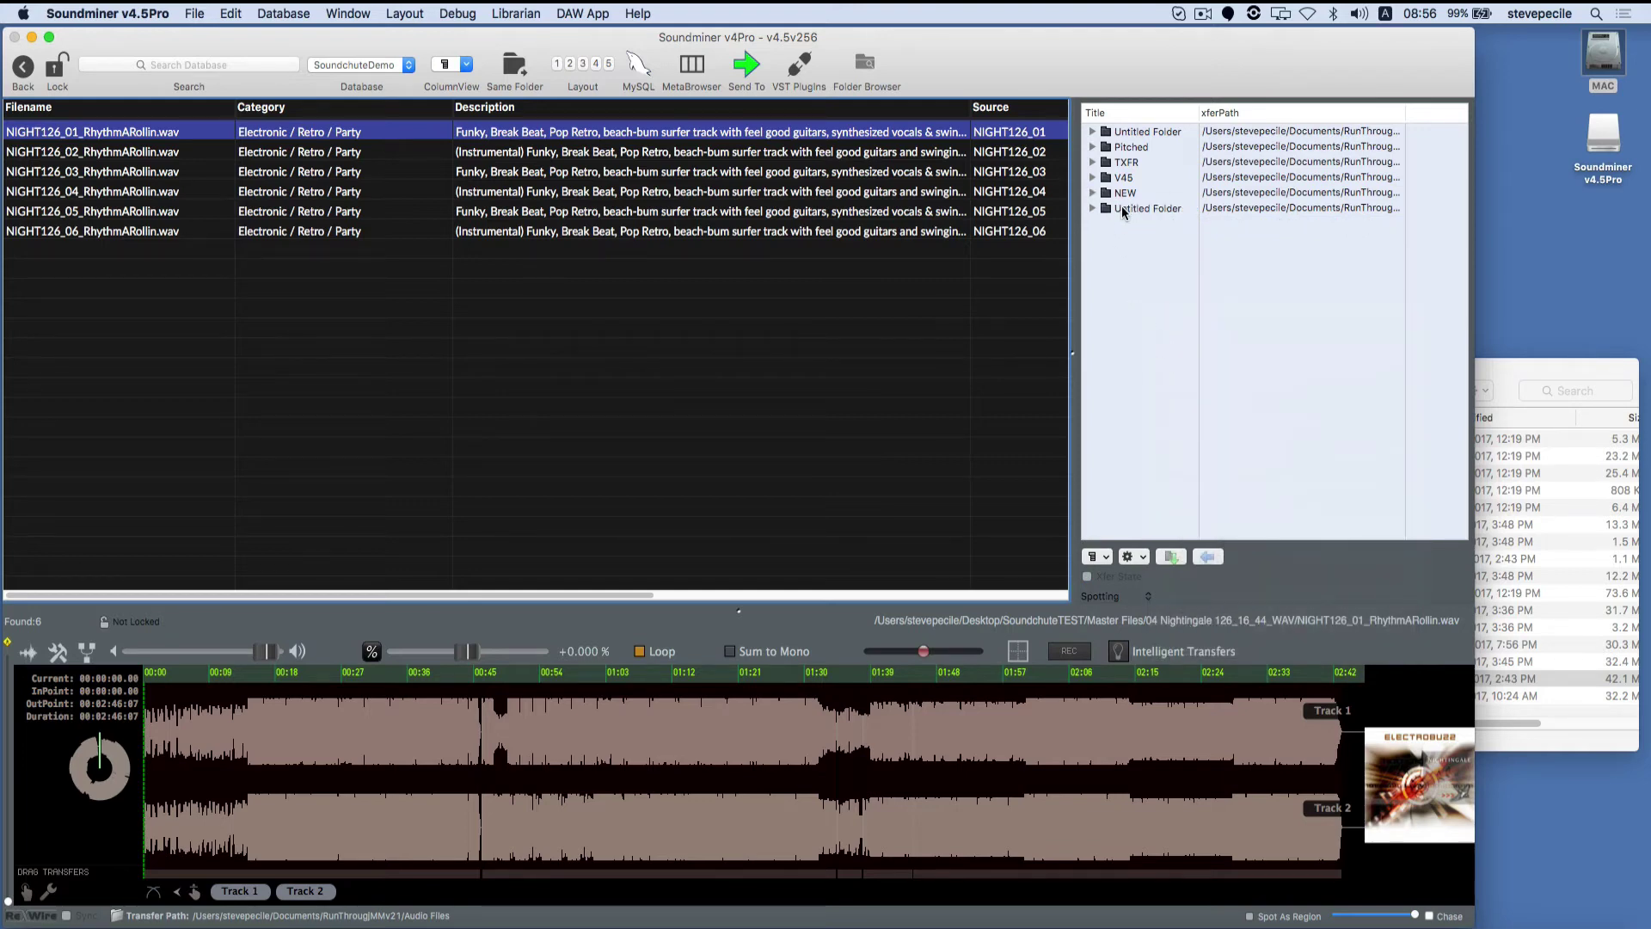
# Rename the new spotting folder as Spot1 and add the NIGHT126_01 through NIGHT126_04 RhythmARollin files to it
pyautogui.click(1122, 208)
pyautogui.click(1122, 208)
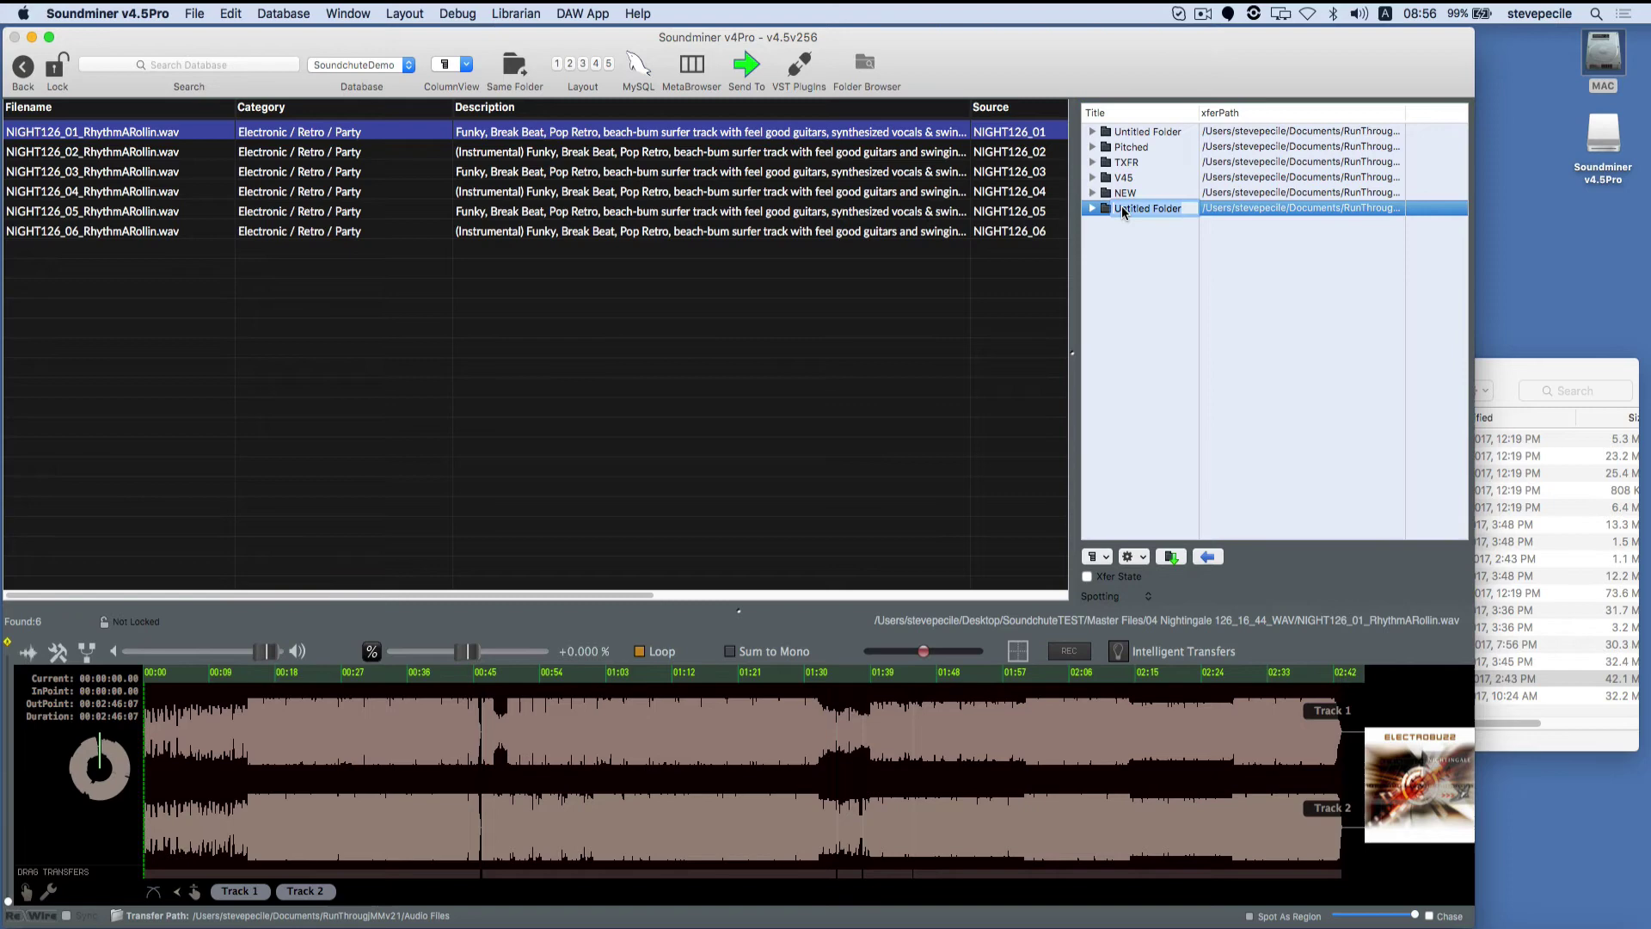
pyautogui.write('Spot1')
pyautogui.press('Return')
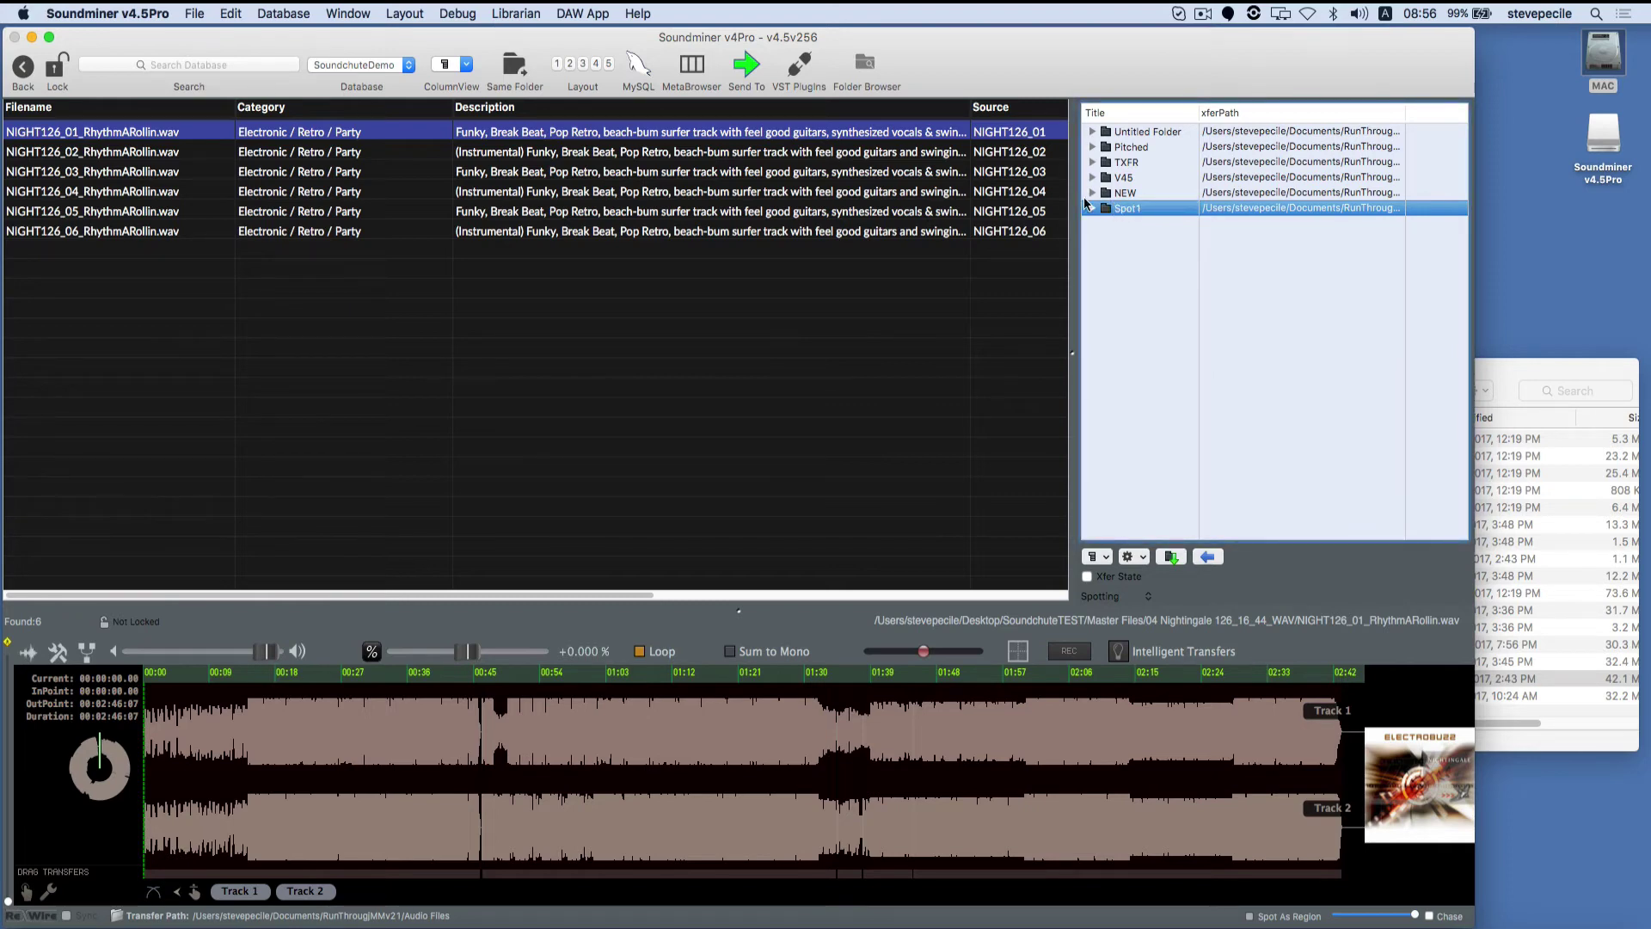
pyautogui.keyDown('shift'); pyautogui.click(682, 191); pyautogui.keyUp('shift')
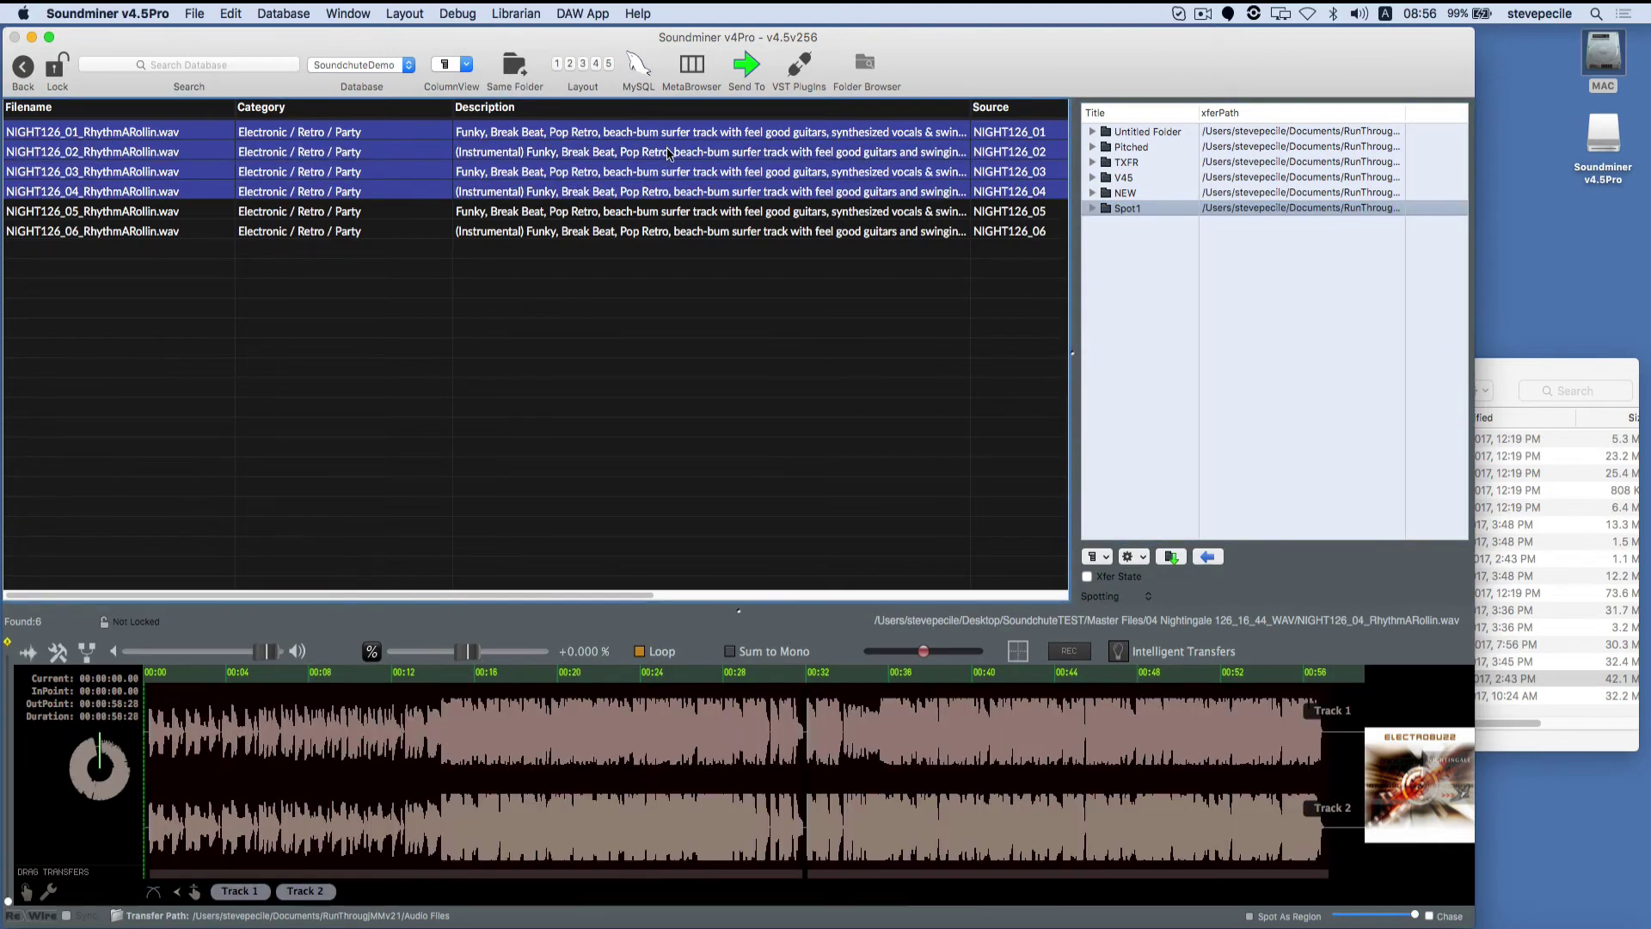
pyautogui.moveTo(668, 153); pyautogui.dragTo(1120, 215)
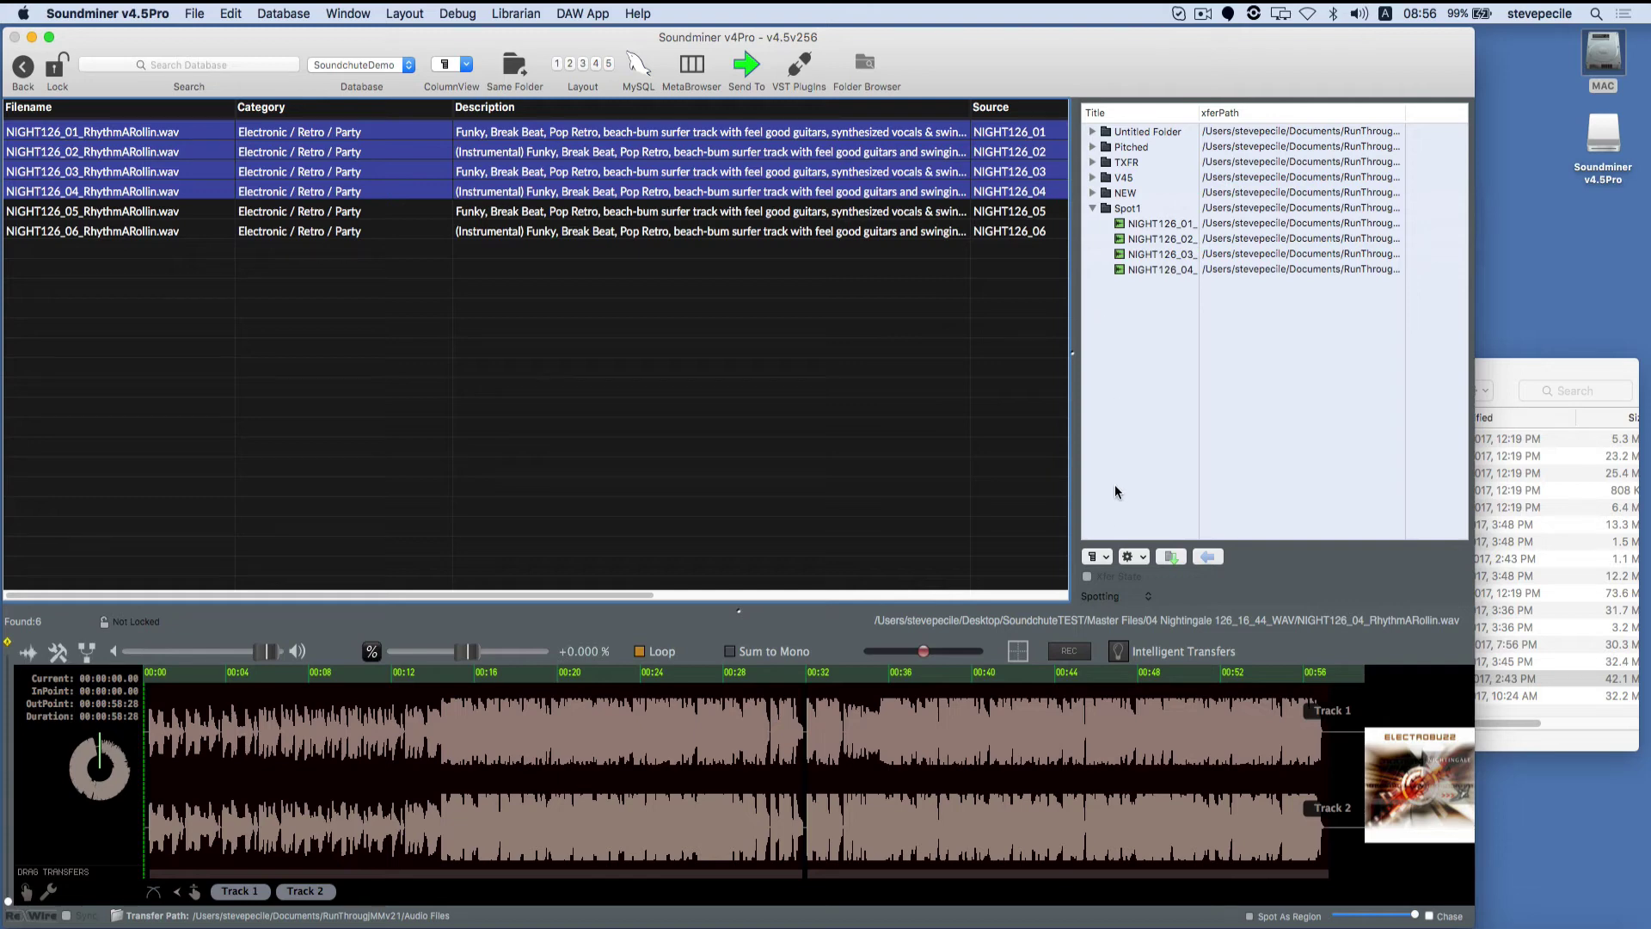
# Review the spotting folder's action options and the list of available spotting columns
pyautogui.click(1131, 556)
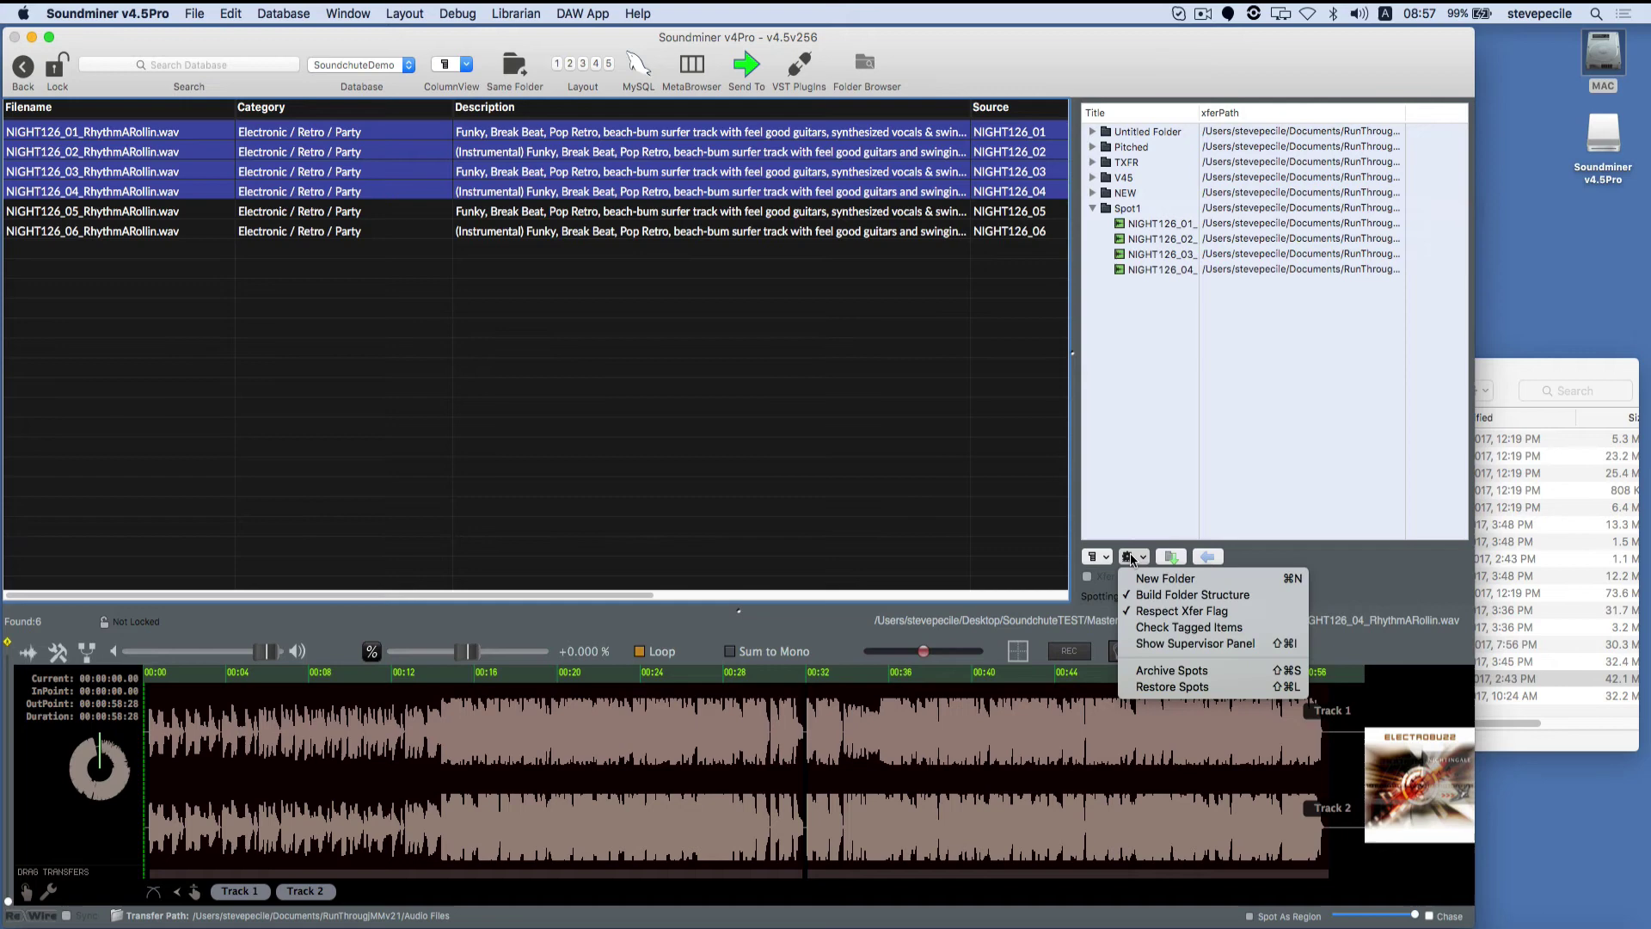
pyautogui.click(1132, 556)
pyautogui.click(1097, 557)
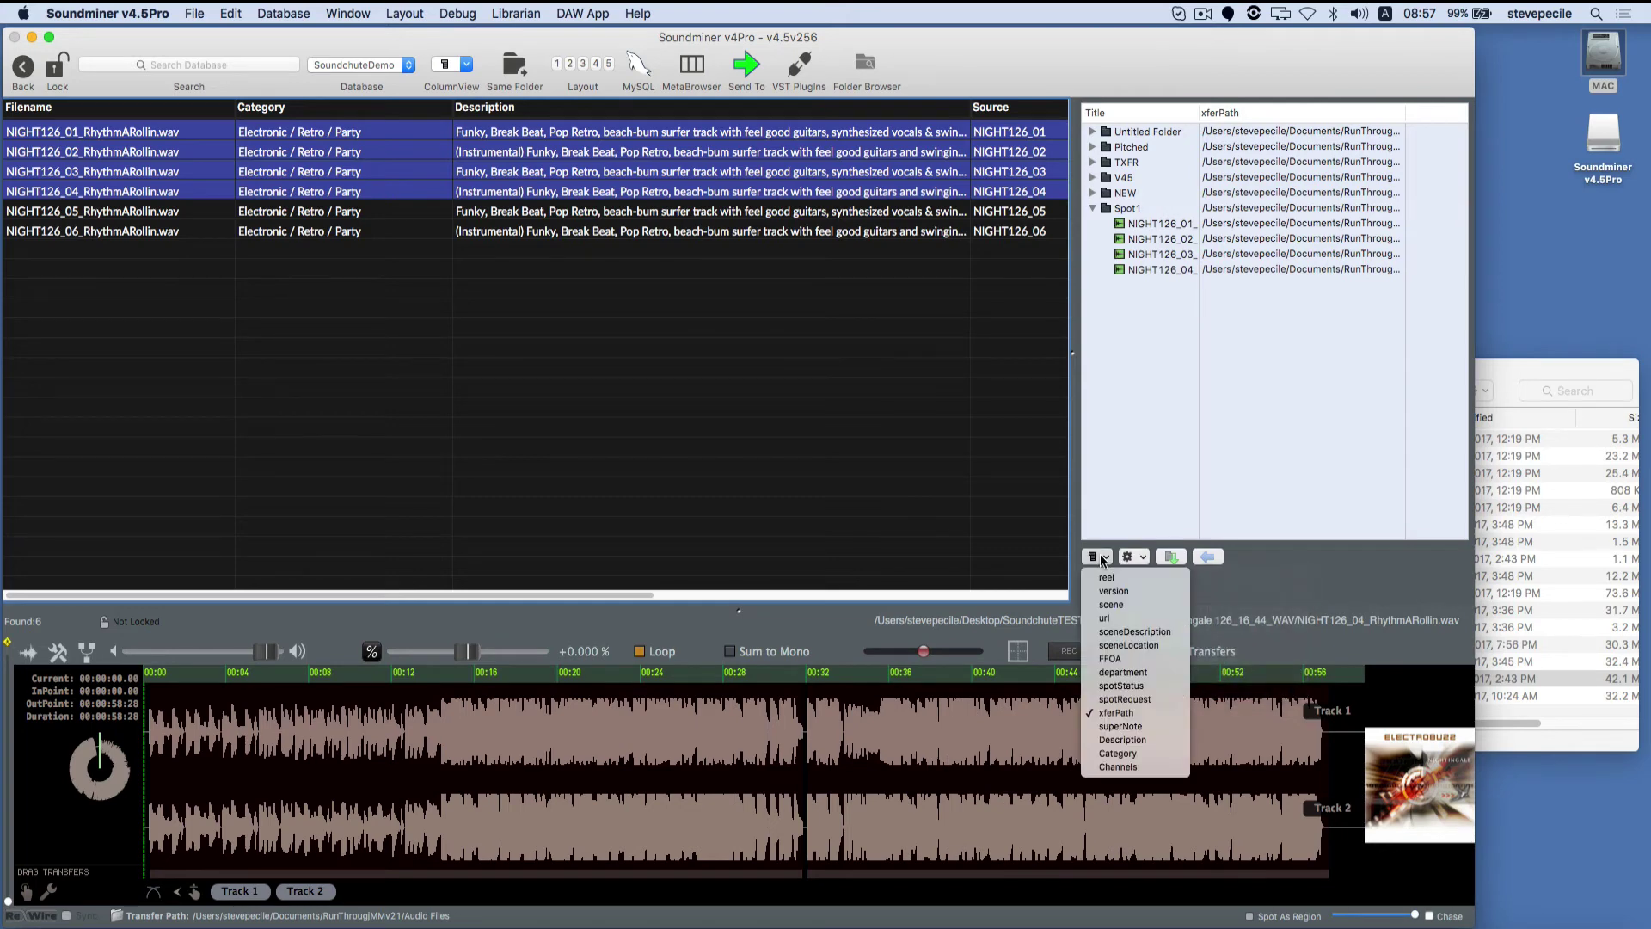
pyautogui.click(1124, 488)
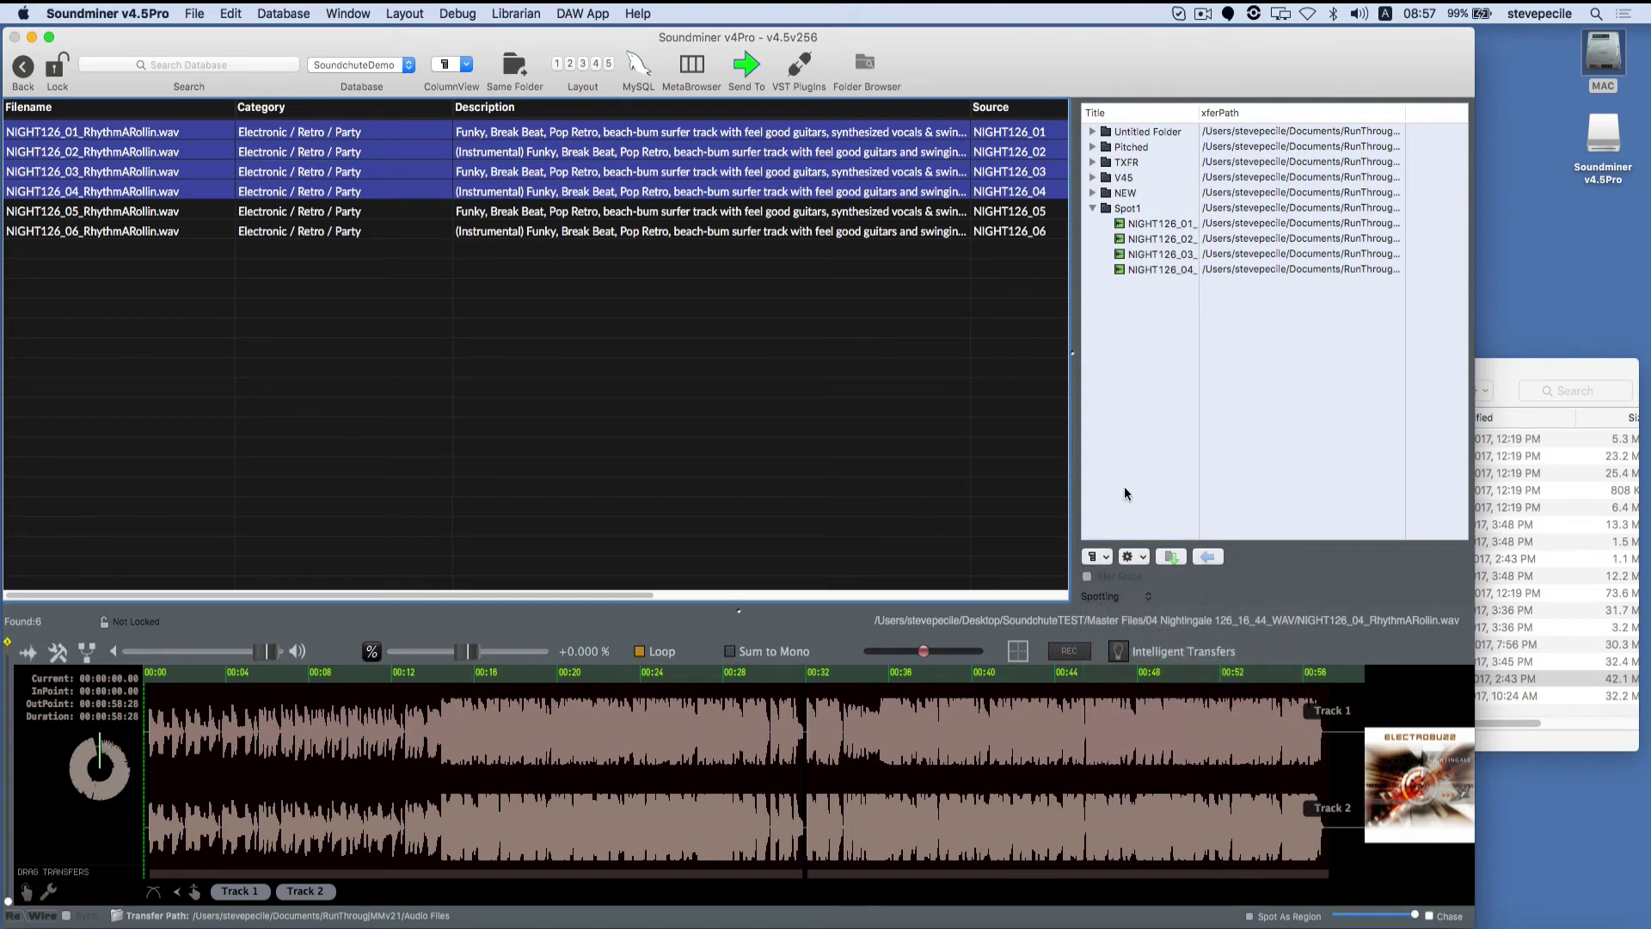
# Switch the side panel to the Artwork view and list the records that use the Green Mountain cover
pyautogui.click(1101, 597)
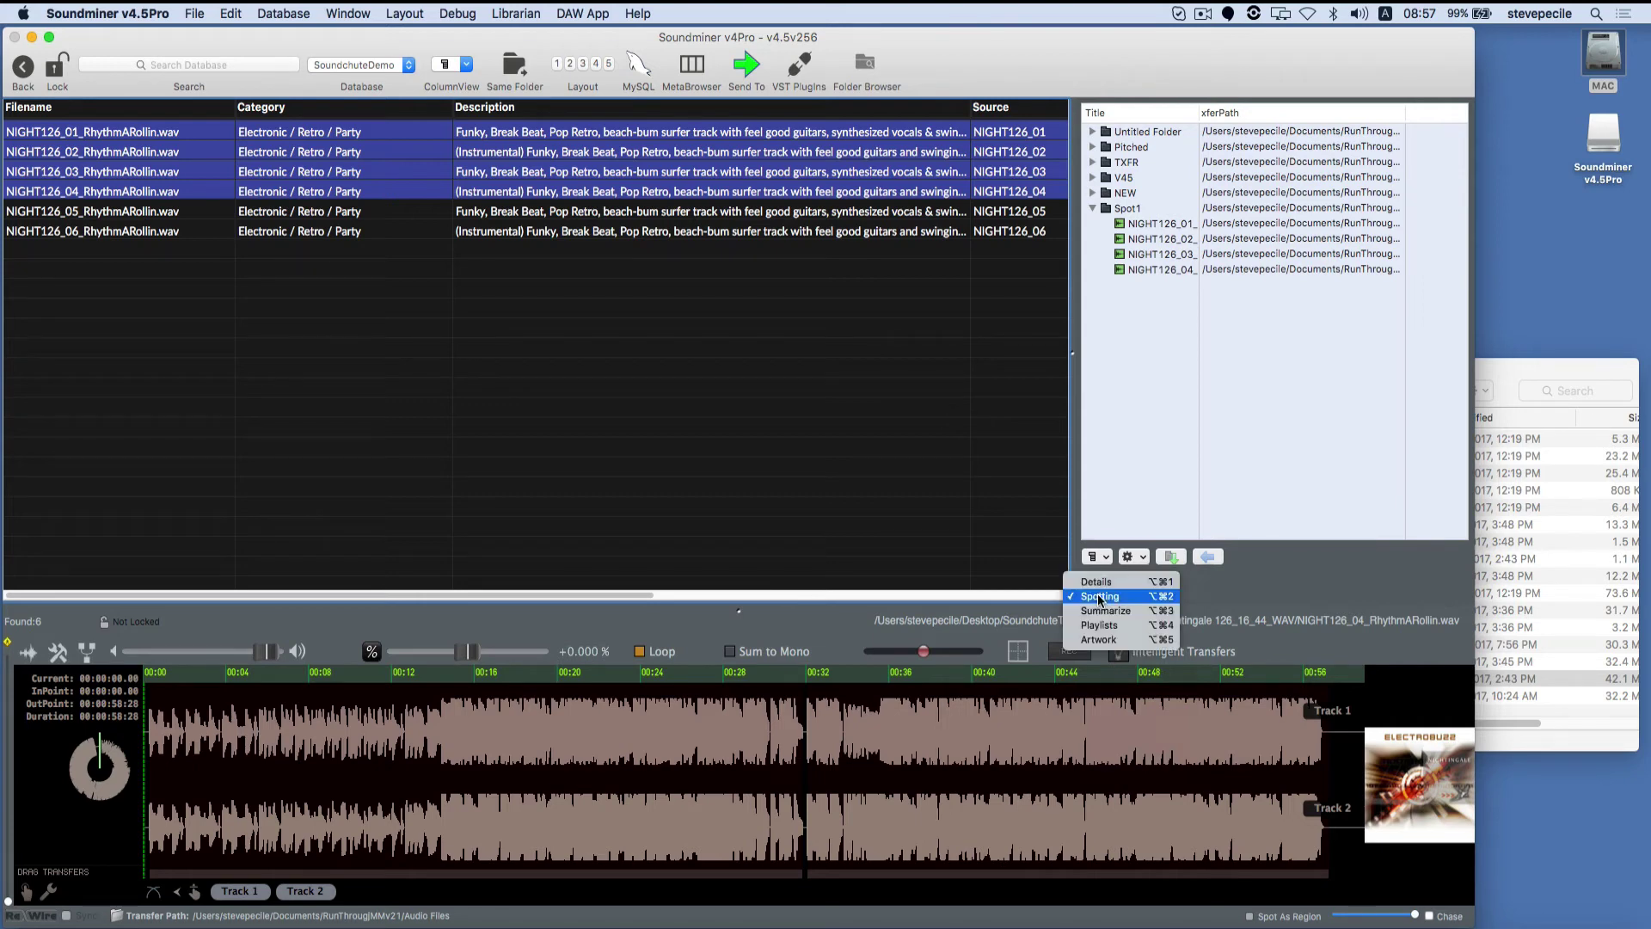
pyautogui.click(1098, 639)
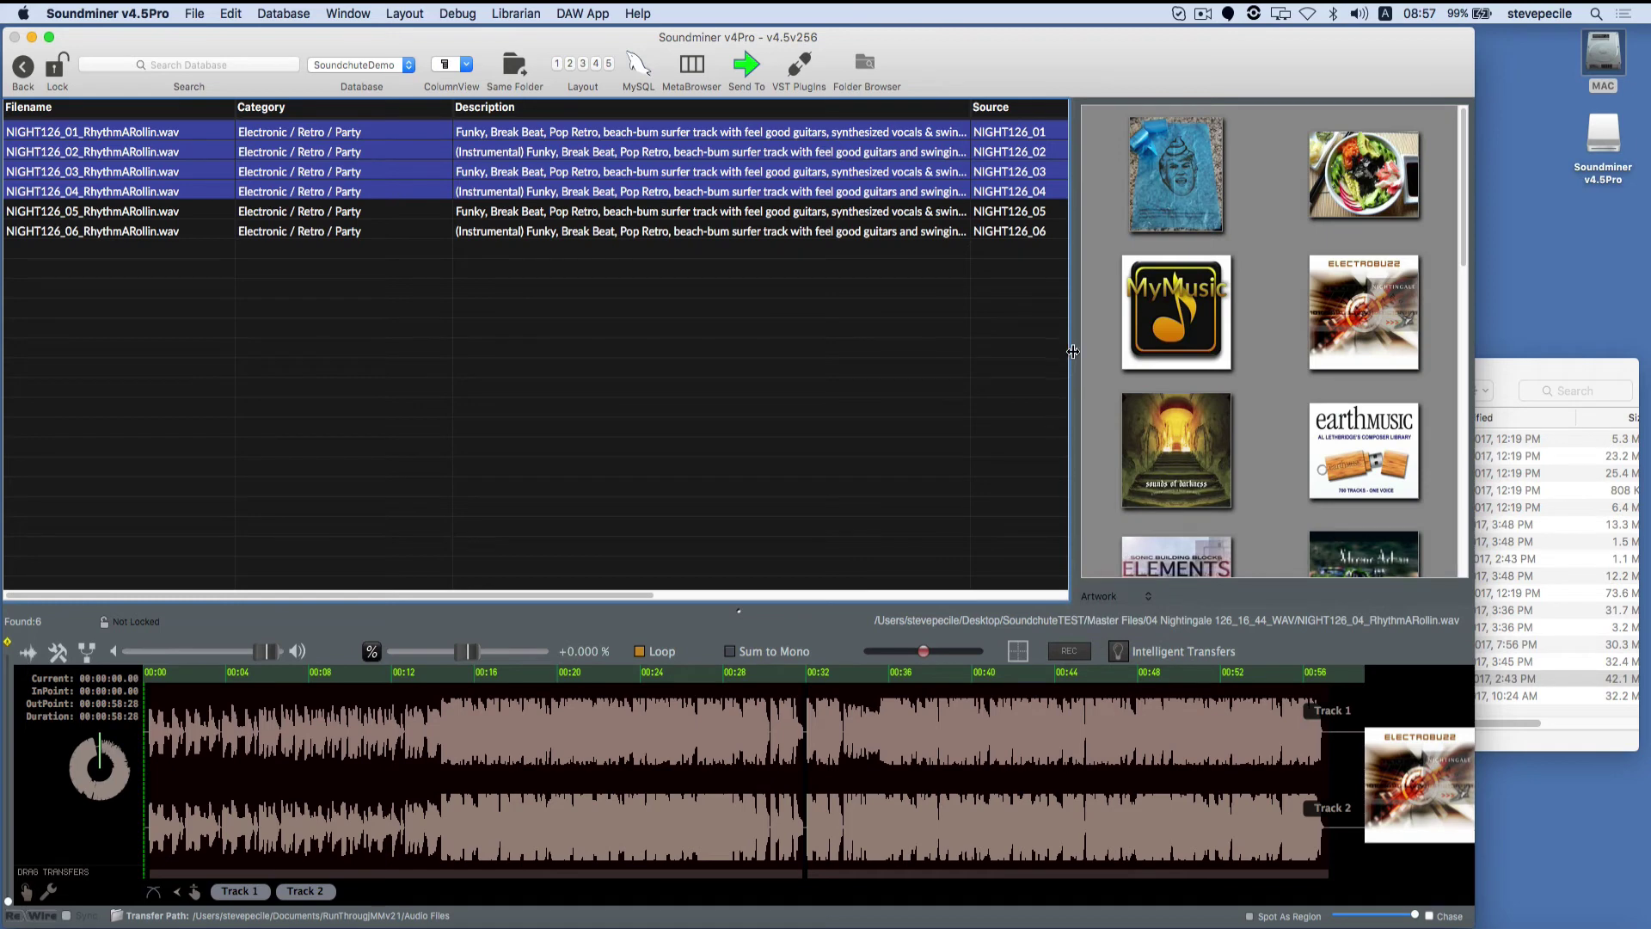
pyautogui.scroll(-5, 1132, 368)
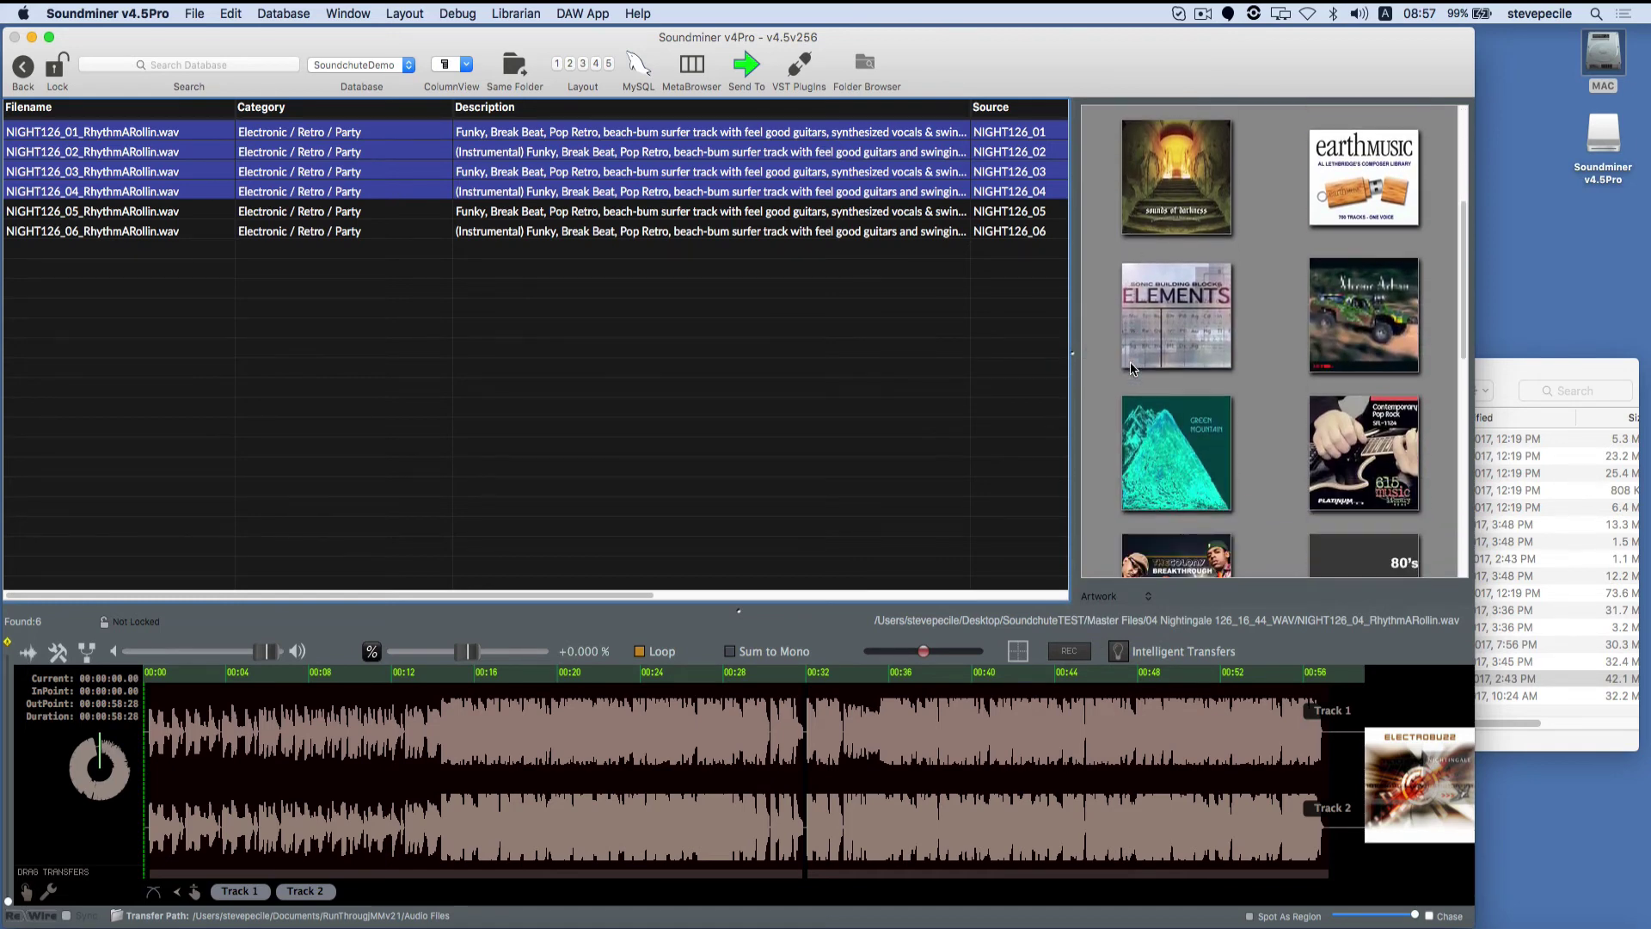
pyautogui.scroll(-1, 1132, 368)
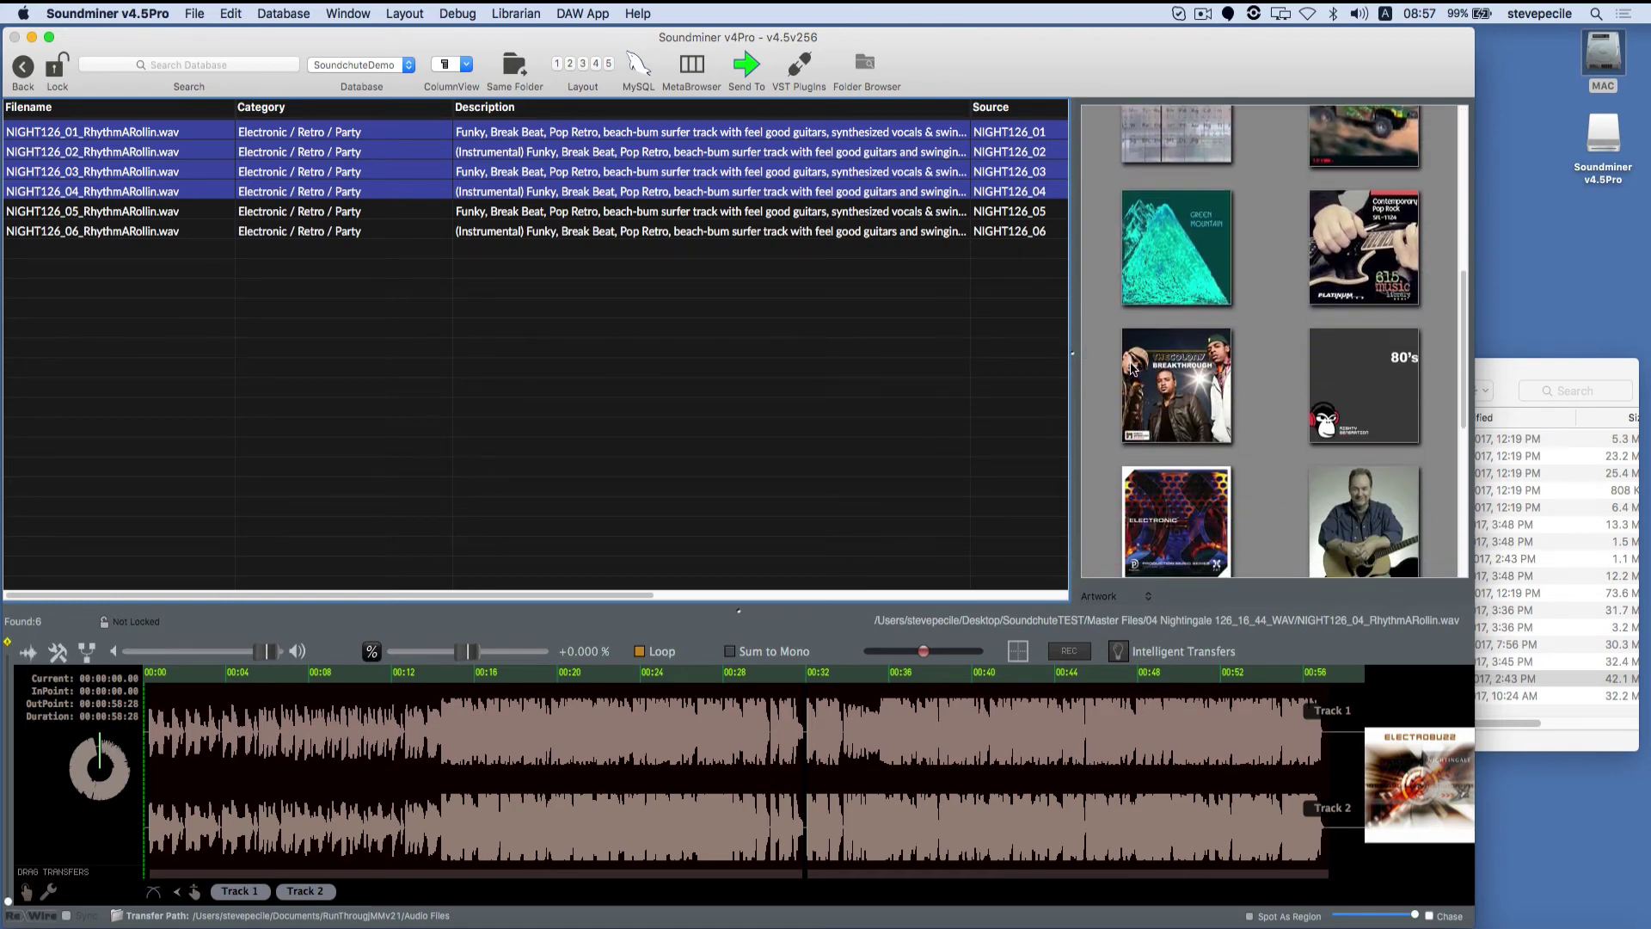
pyautogui.click(1168, 256)
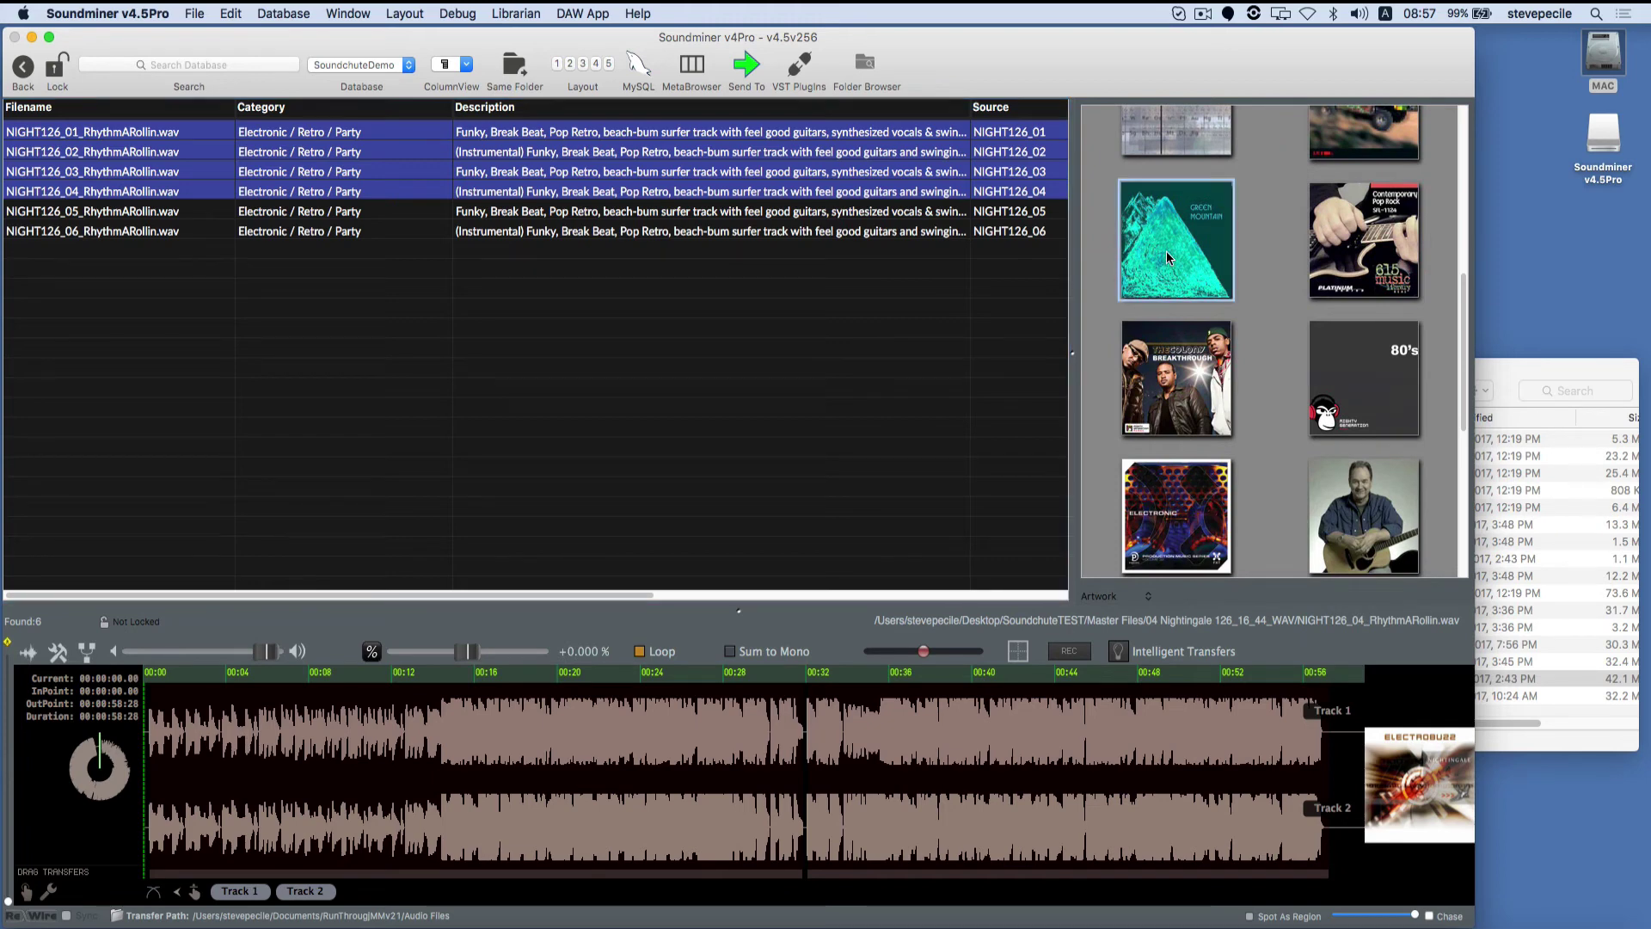
pyautogui.doubleClick(1166, 251)
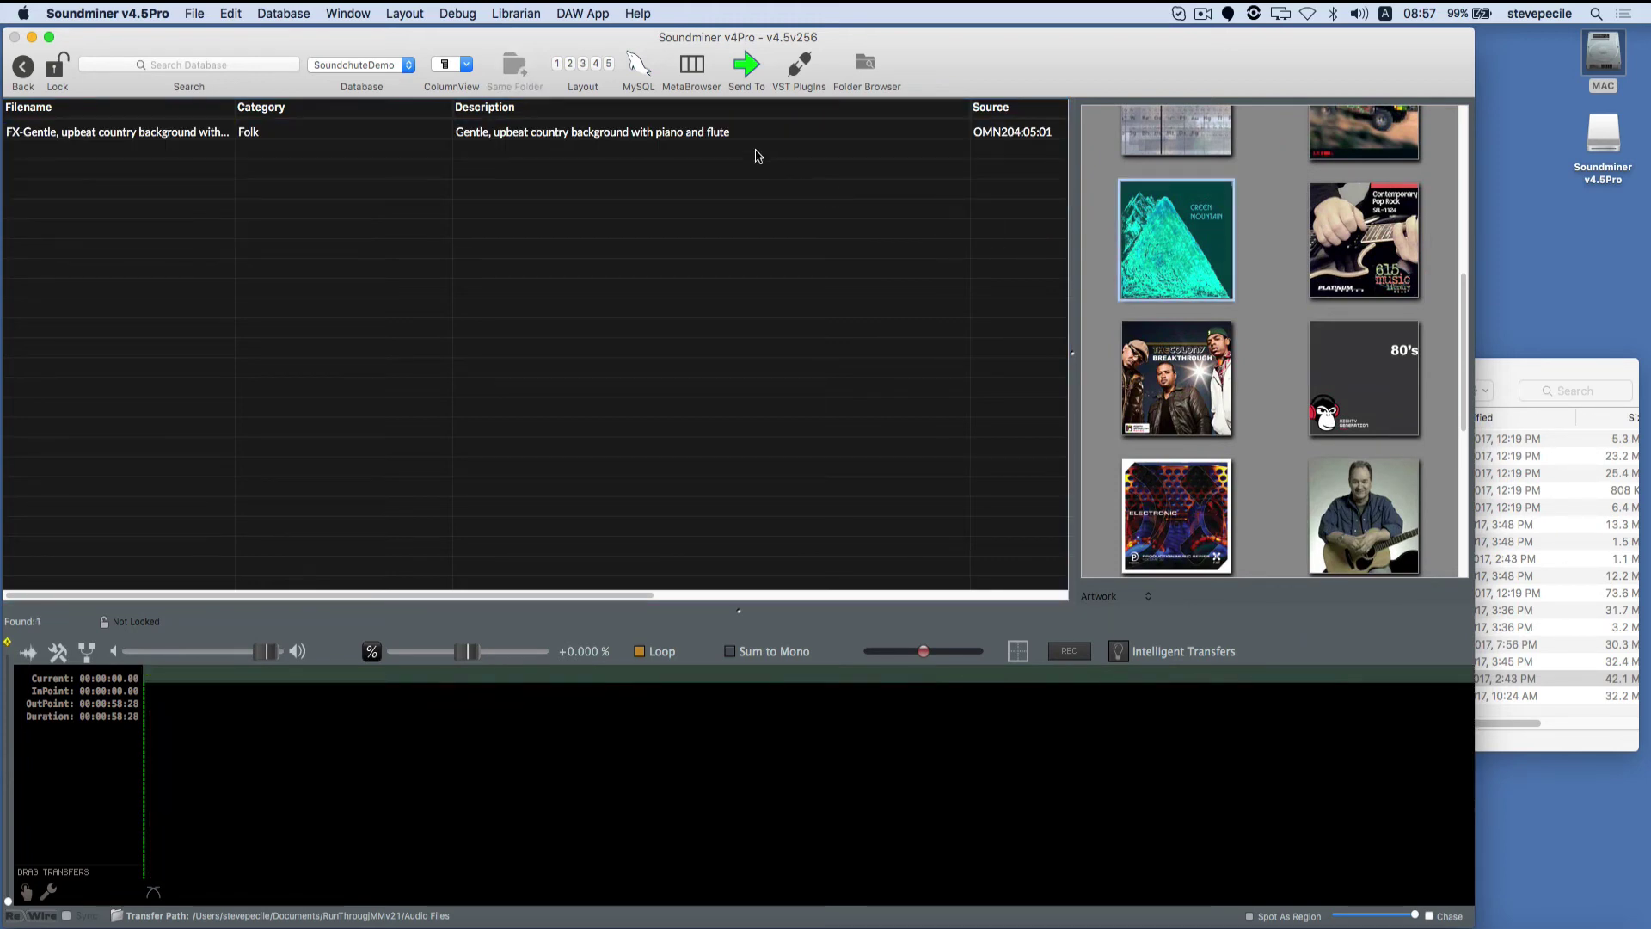
# Select the Folk record with piano and flute and choose the option to assign artwork to the selection
pyautogui.click(720, 135)
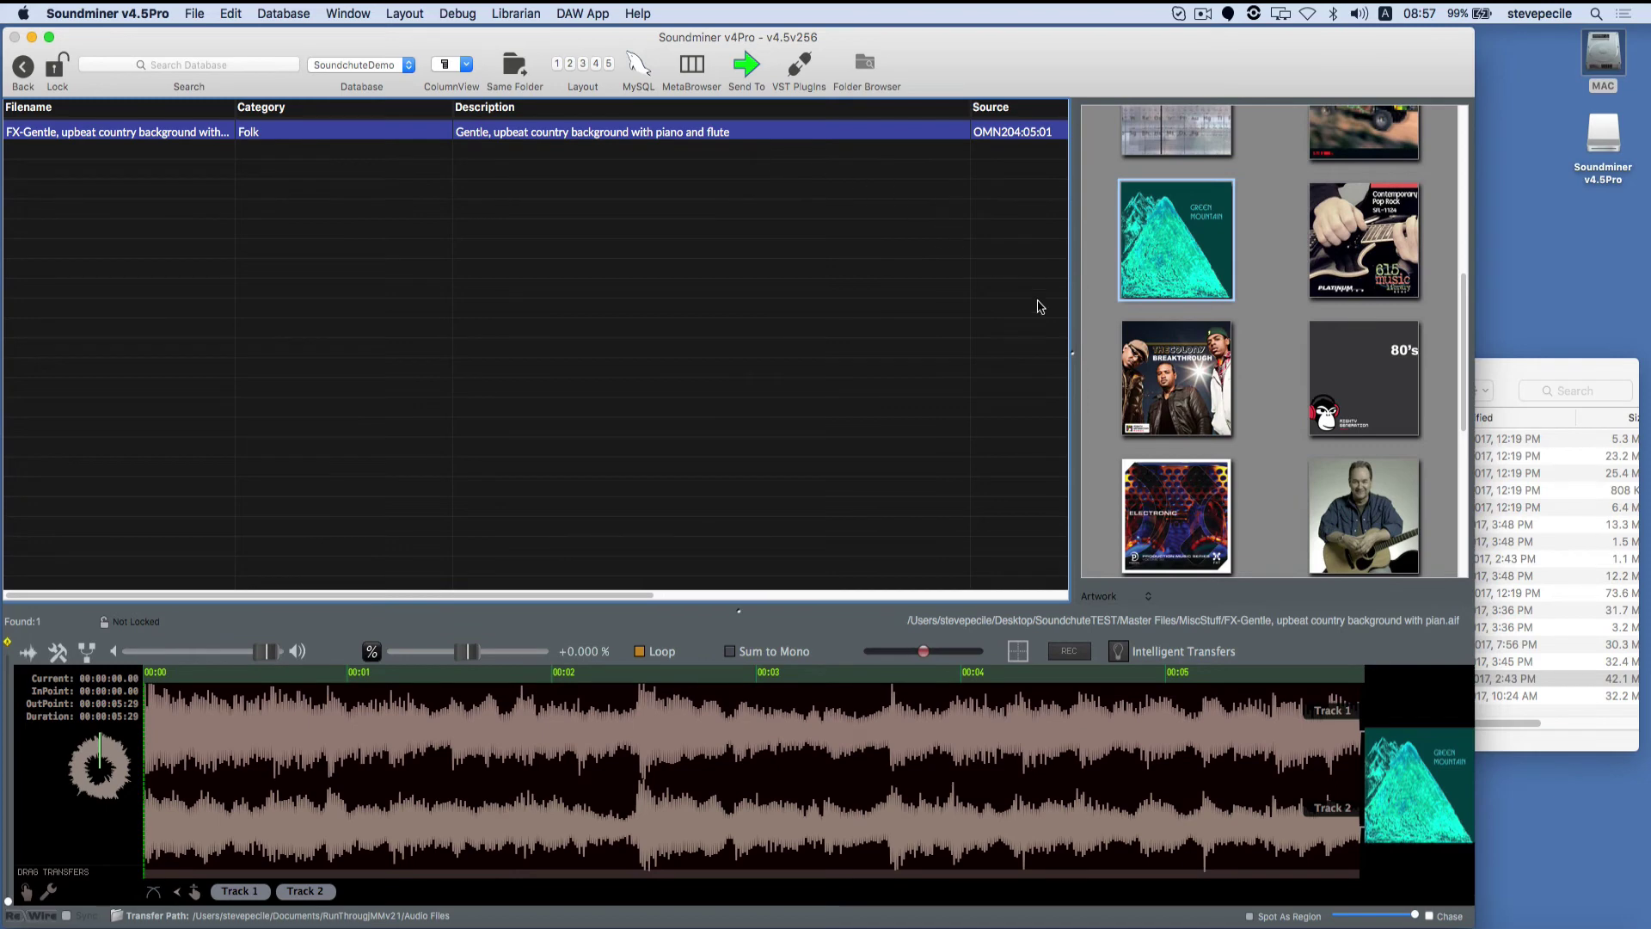
pyautogui.rightClick(425, 136)
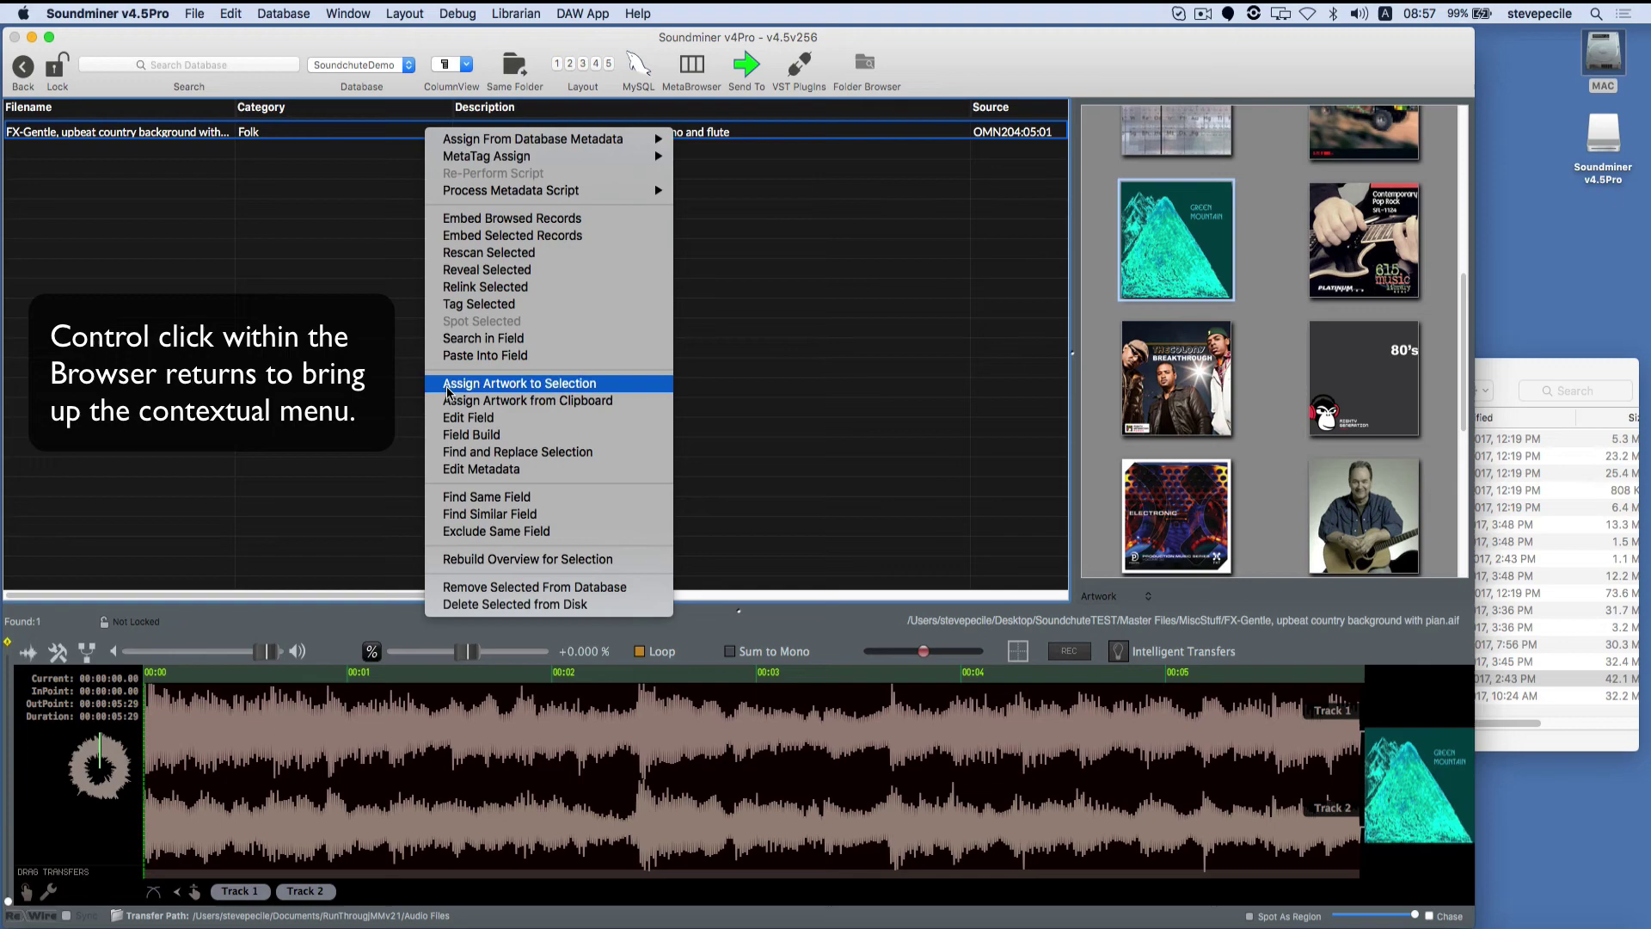
pyautogui.click(446, 392)
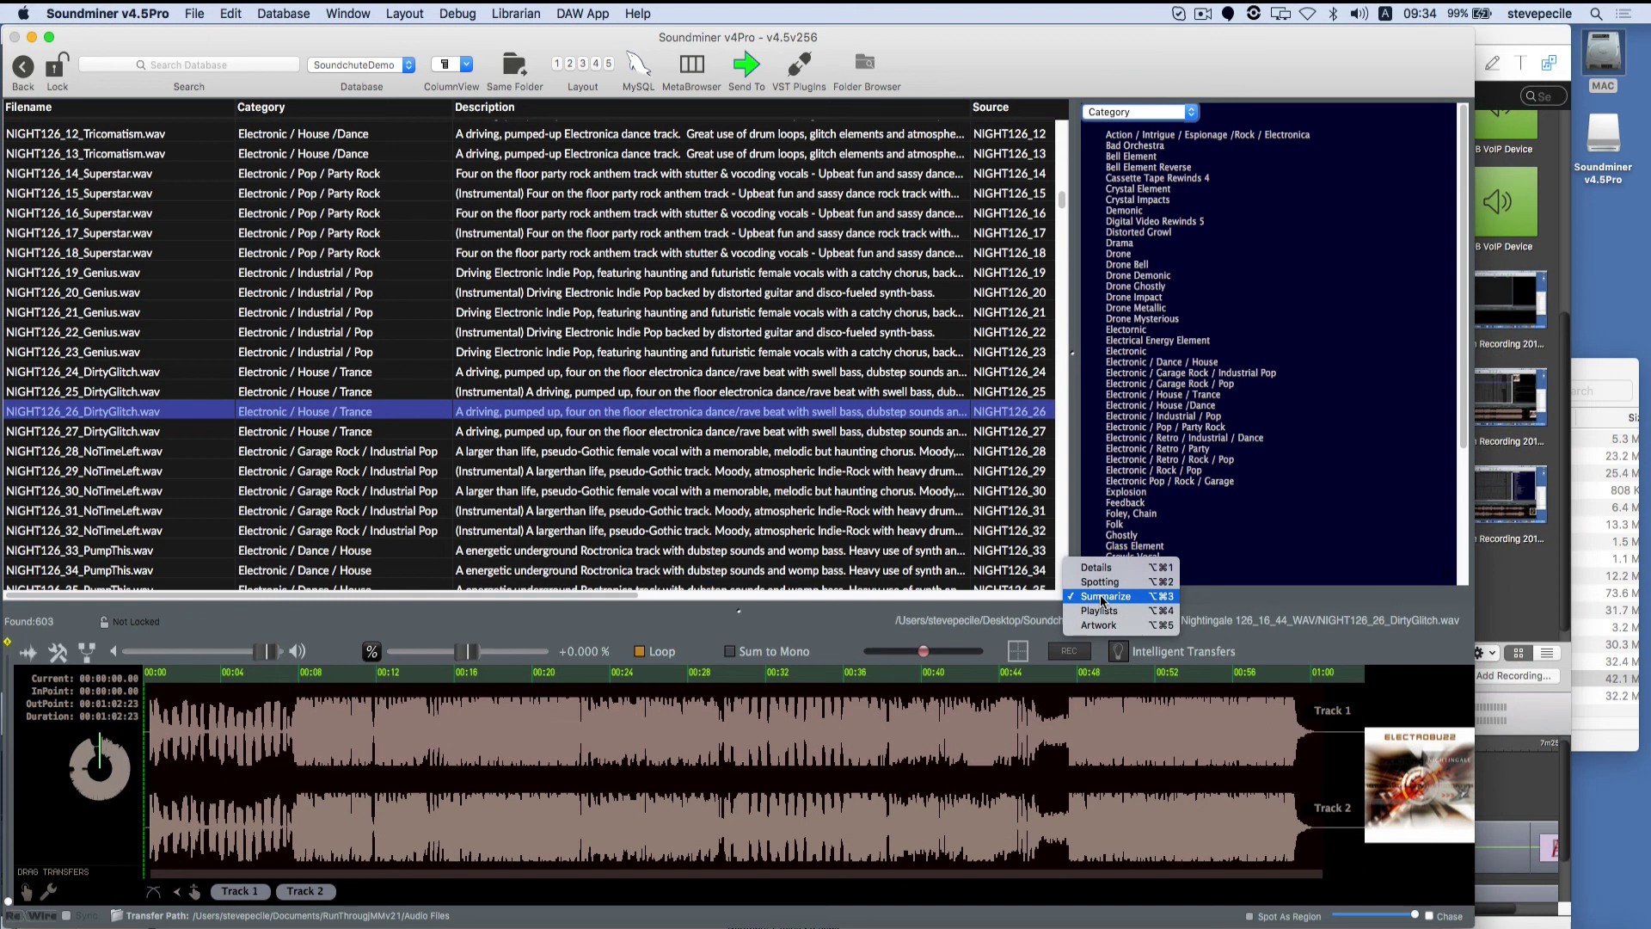
# Review the fields offered in the Summarize view, keep Category, and choose the Drama entry
pyautogui.click(1103, 600)
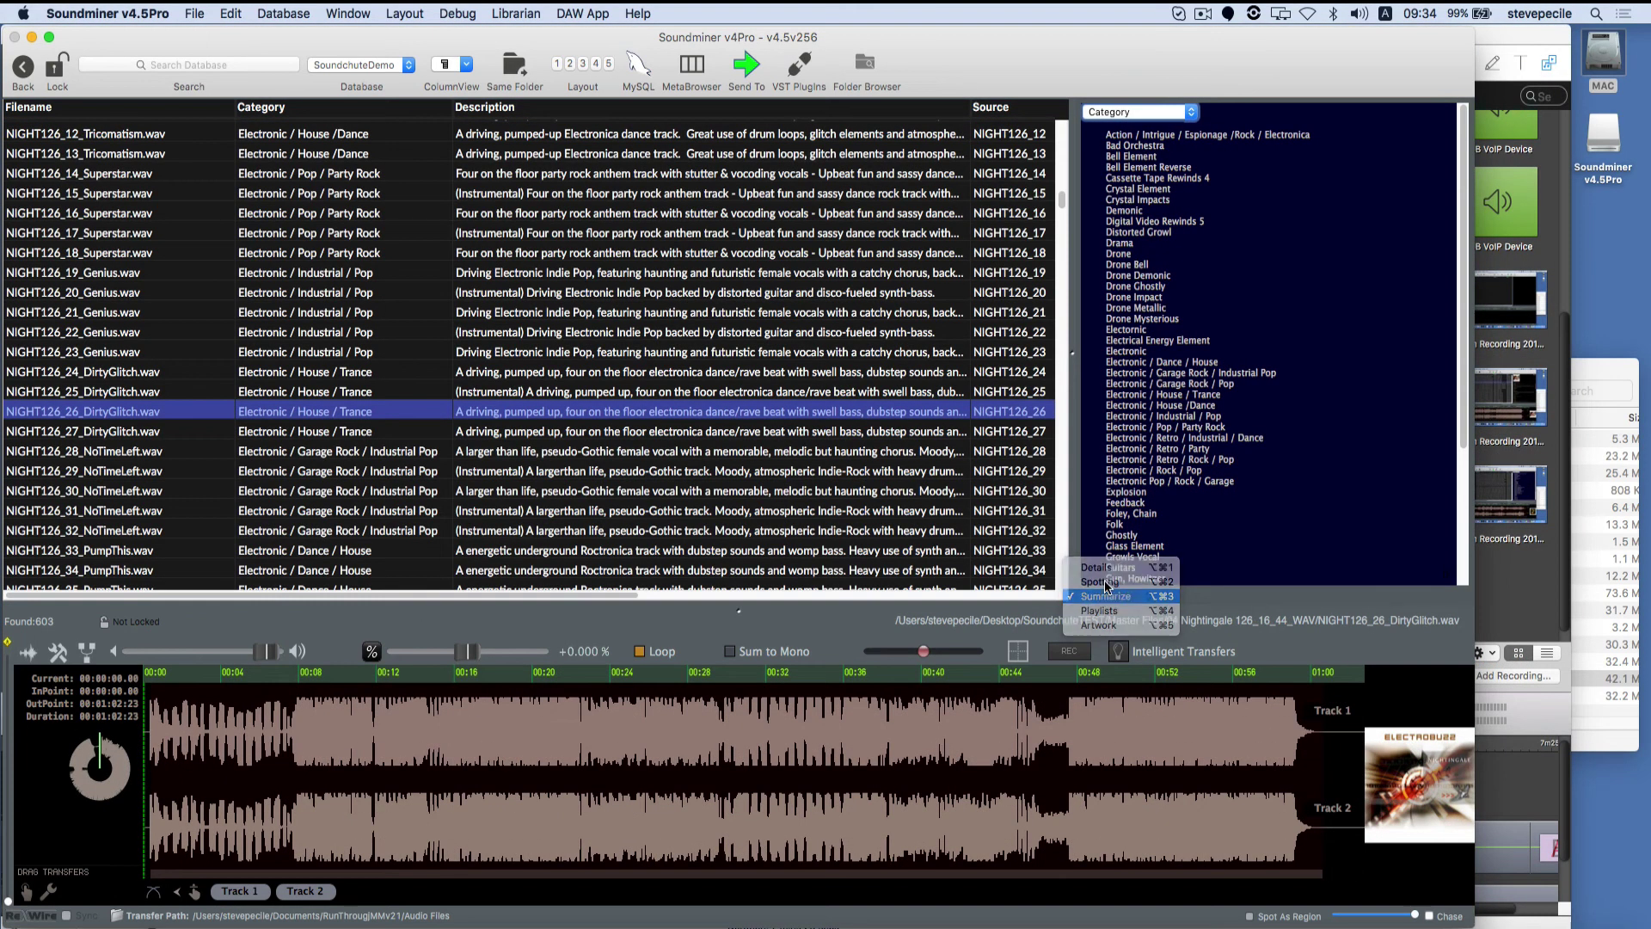
pyautogui.click(1182, 110)
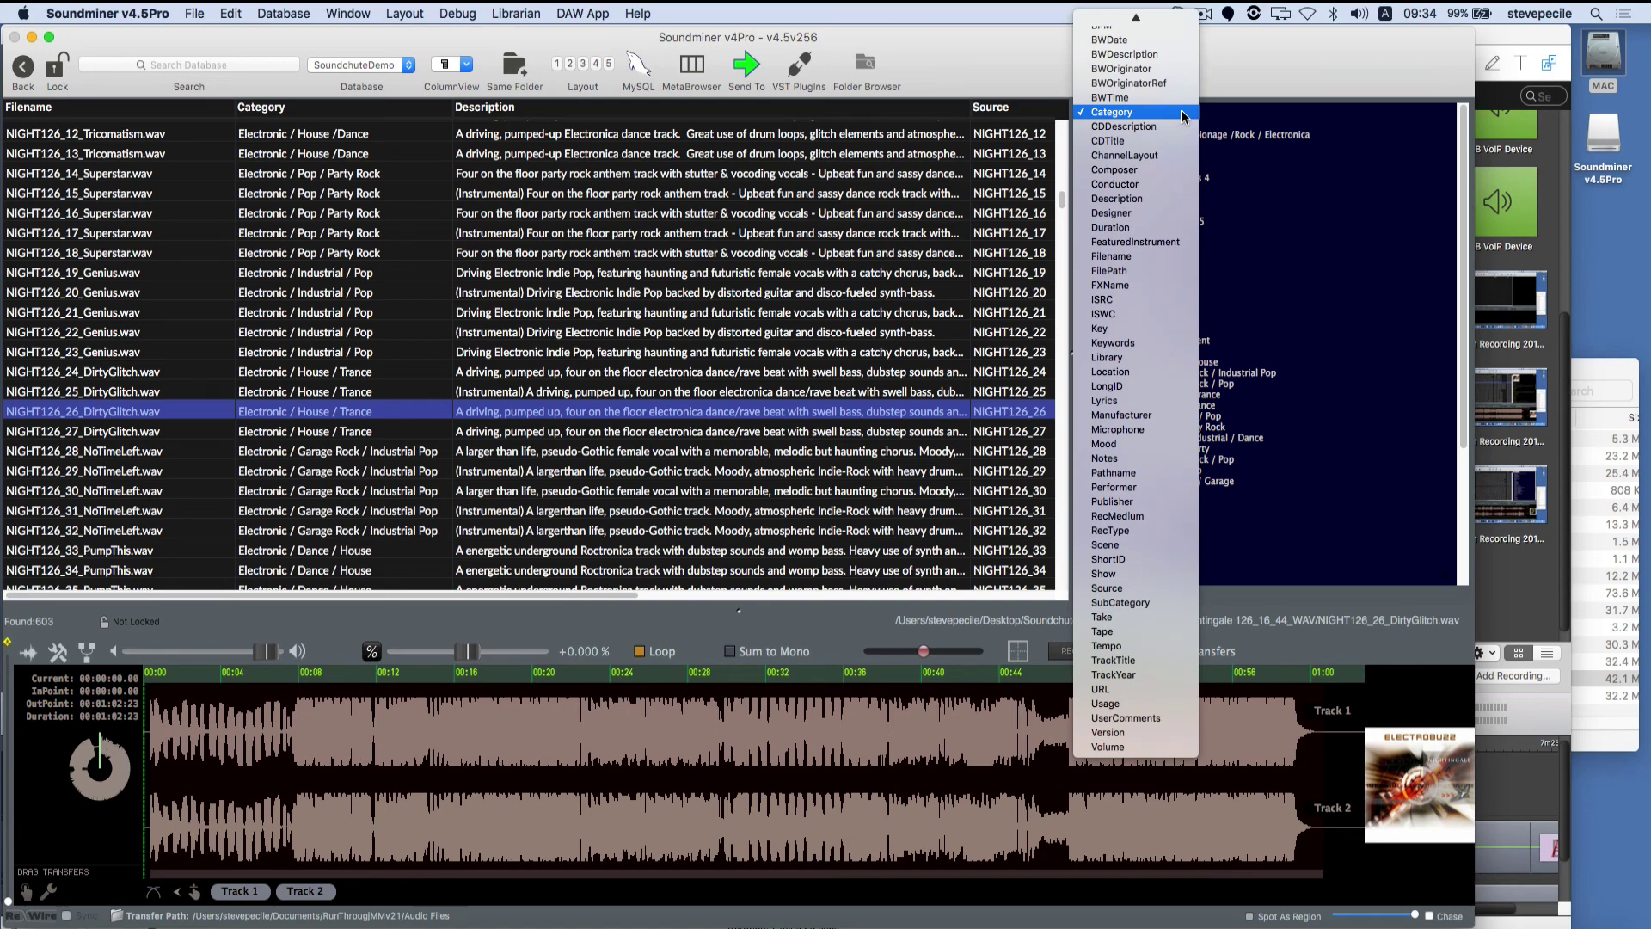
pyautogui.click(1182, 110)
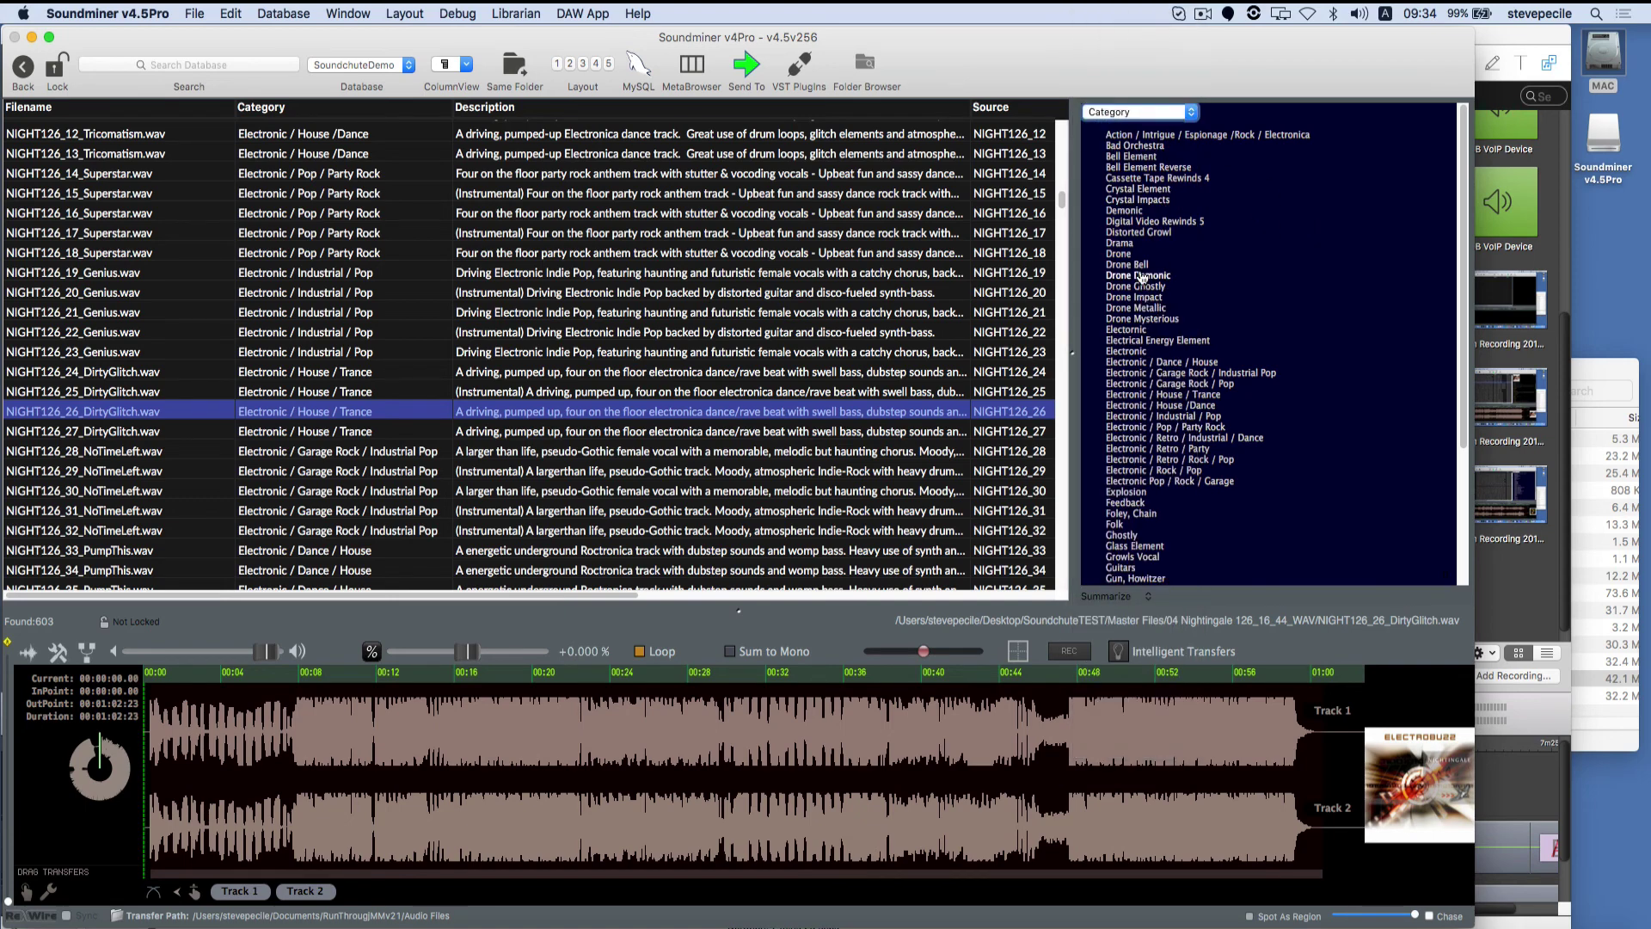
pyautogui.click(1119, 244)
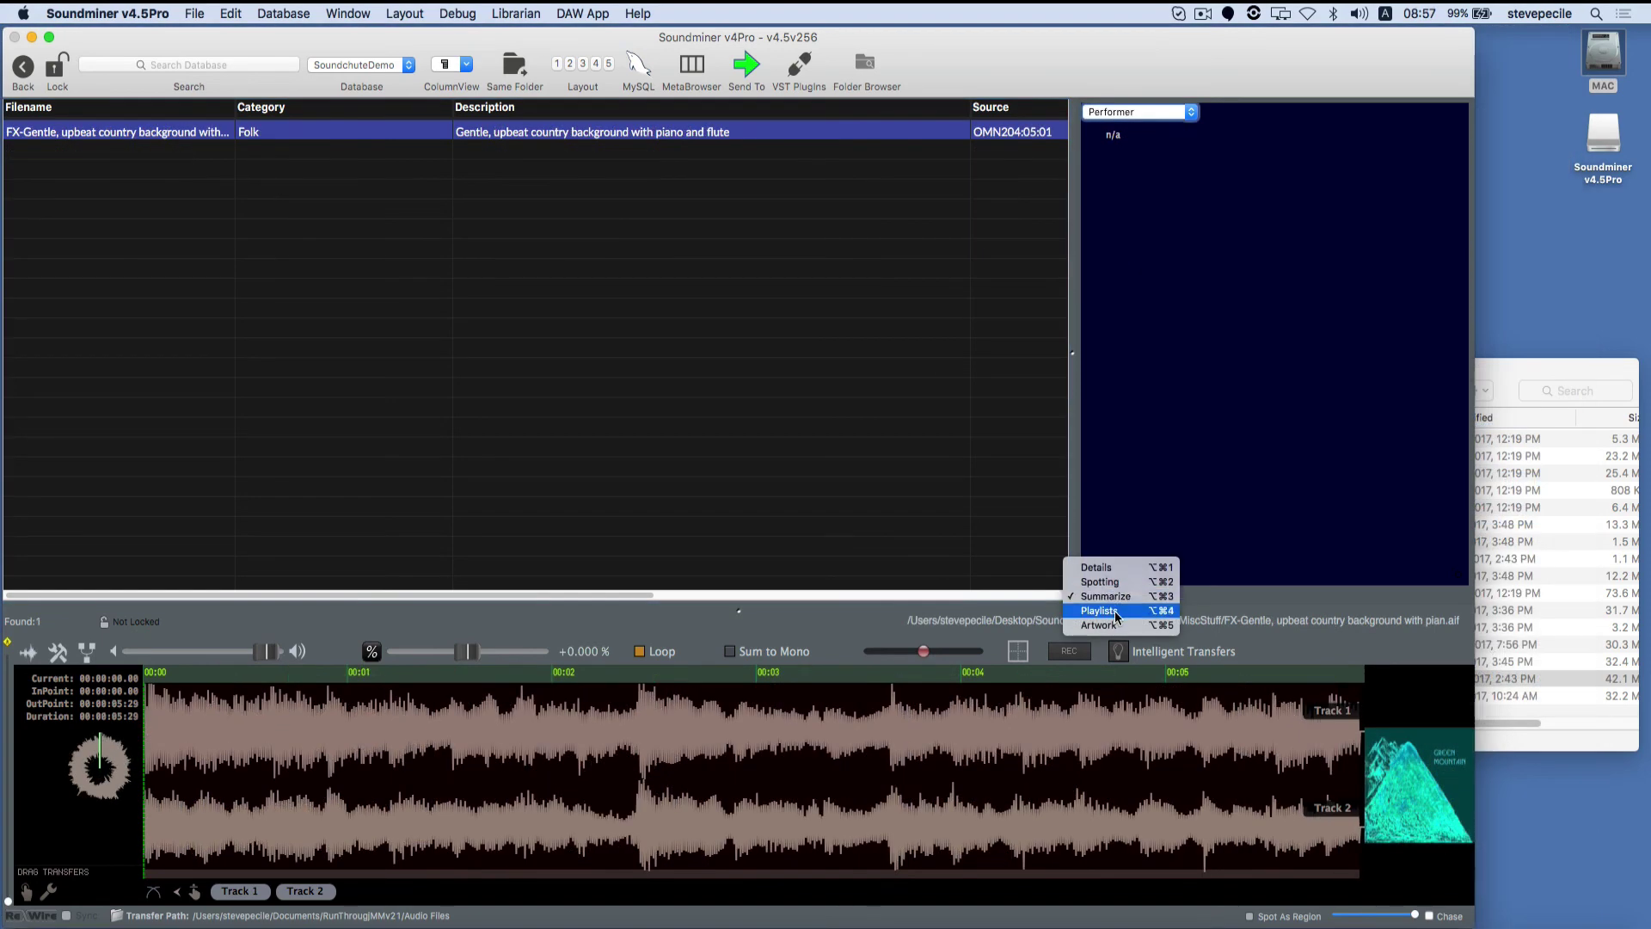
# Create a playlist named FAV1 in the Playlists view and add the selected Folk record to it
pyautogui.click(1115, 611)
pyautogui.click(1096, 565)
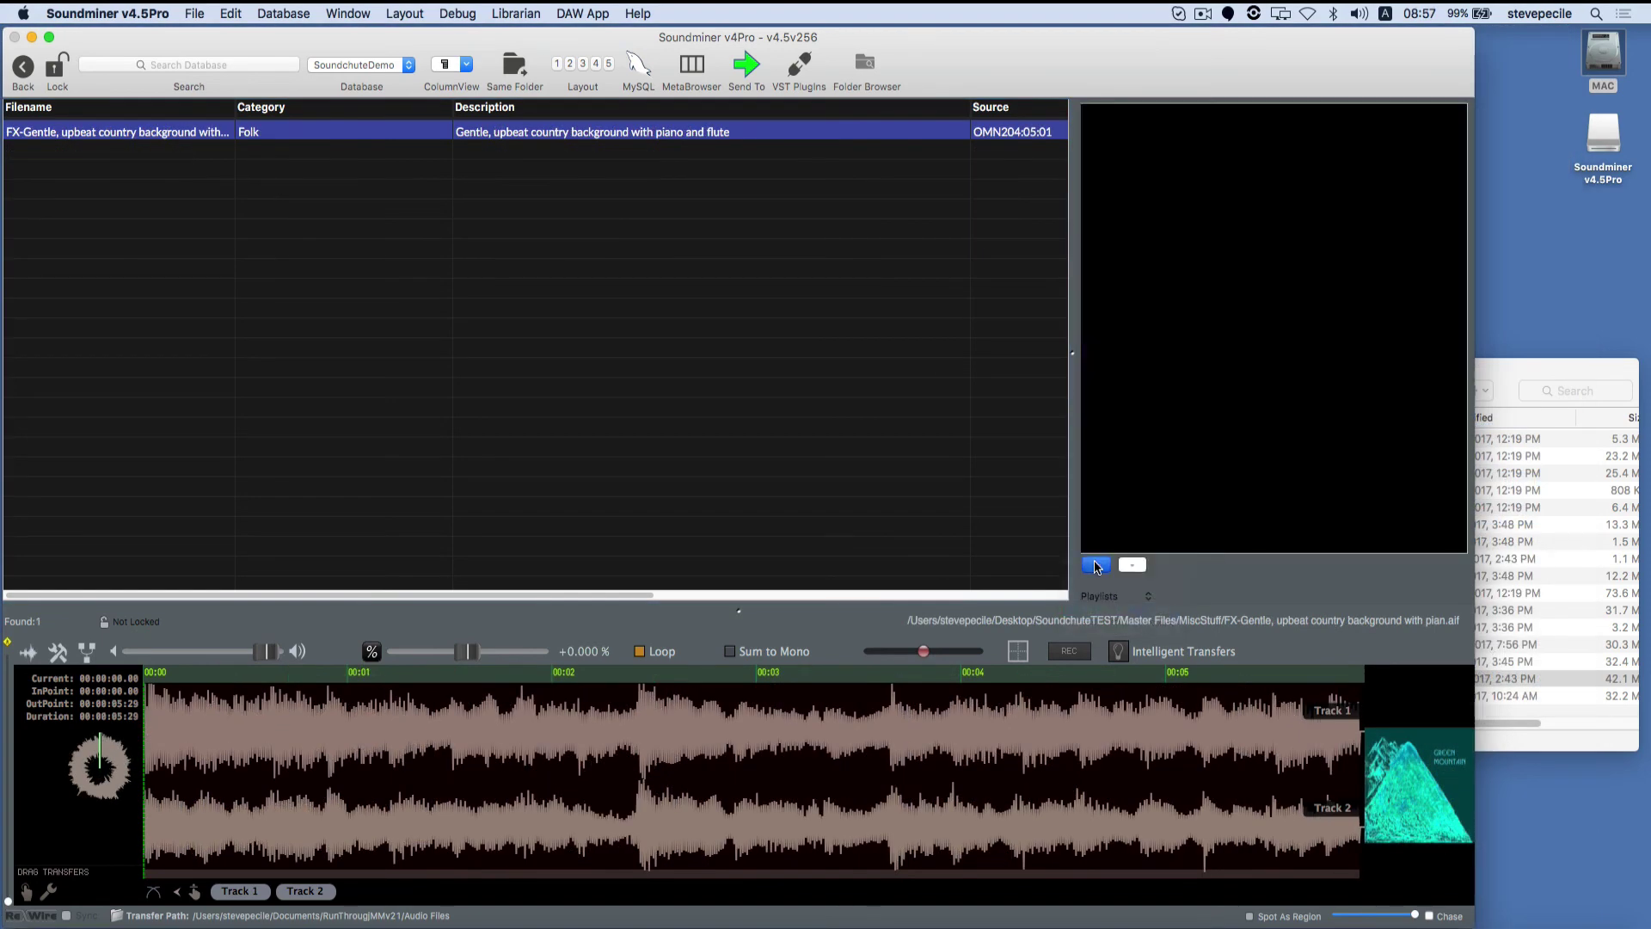
pyautogui.write('FAV1')
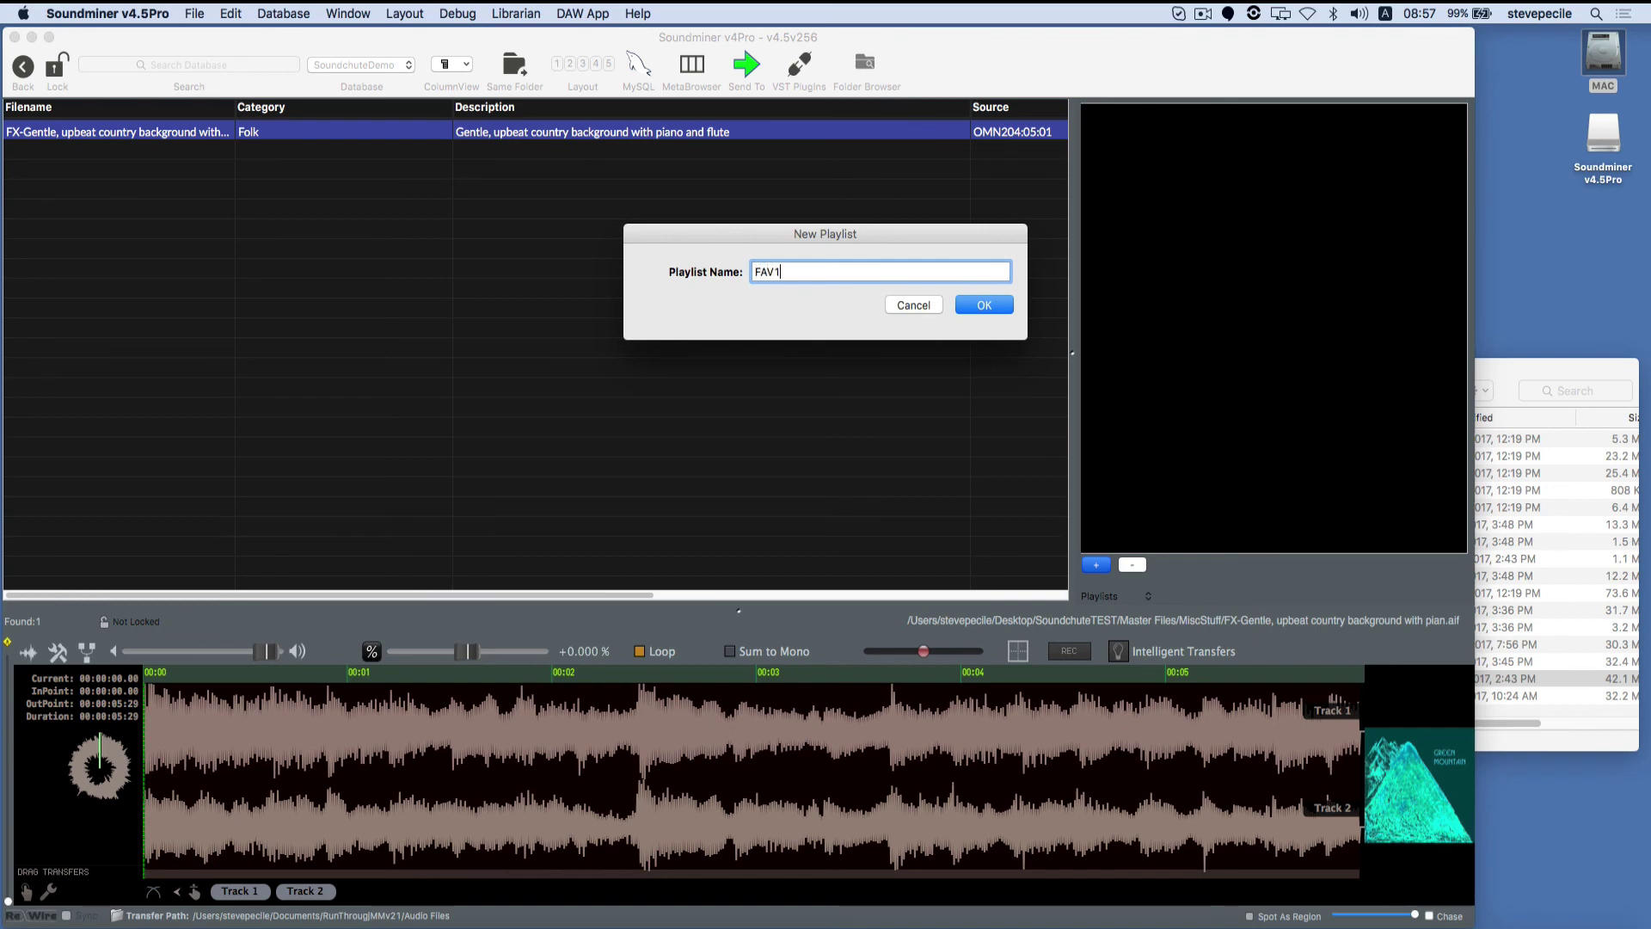
pyautogui.press('Return')
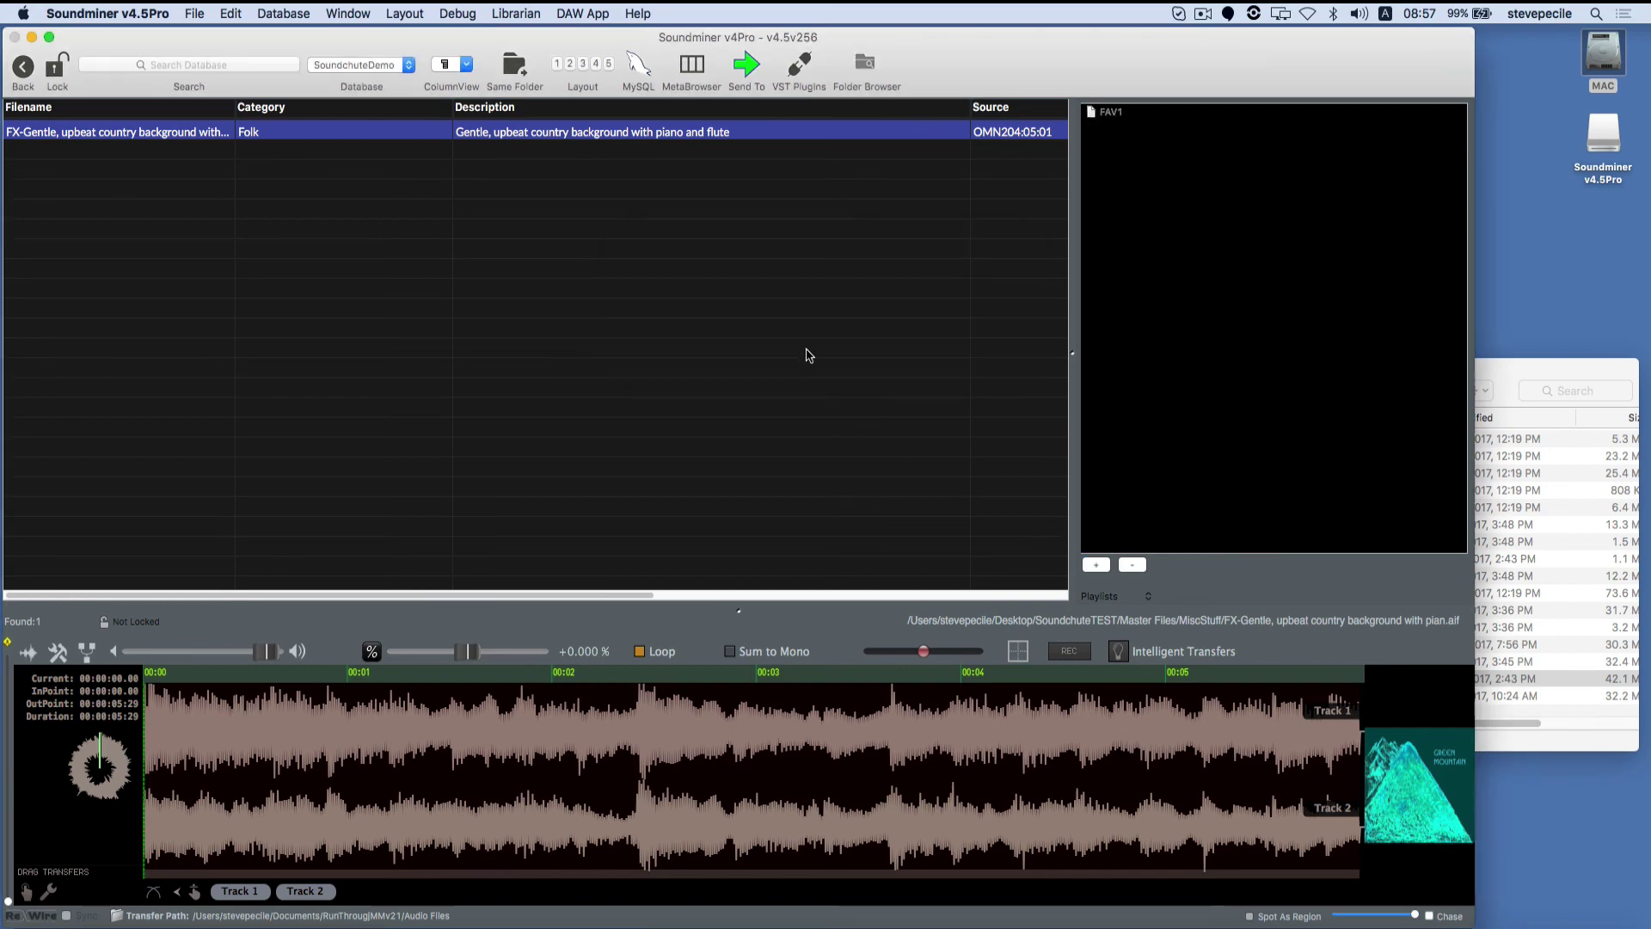
pyautogui.moveTo(594, 133); pyautogui.dragTo(1156, 115)
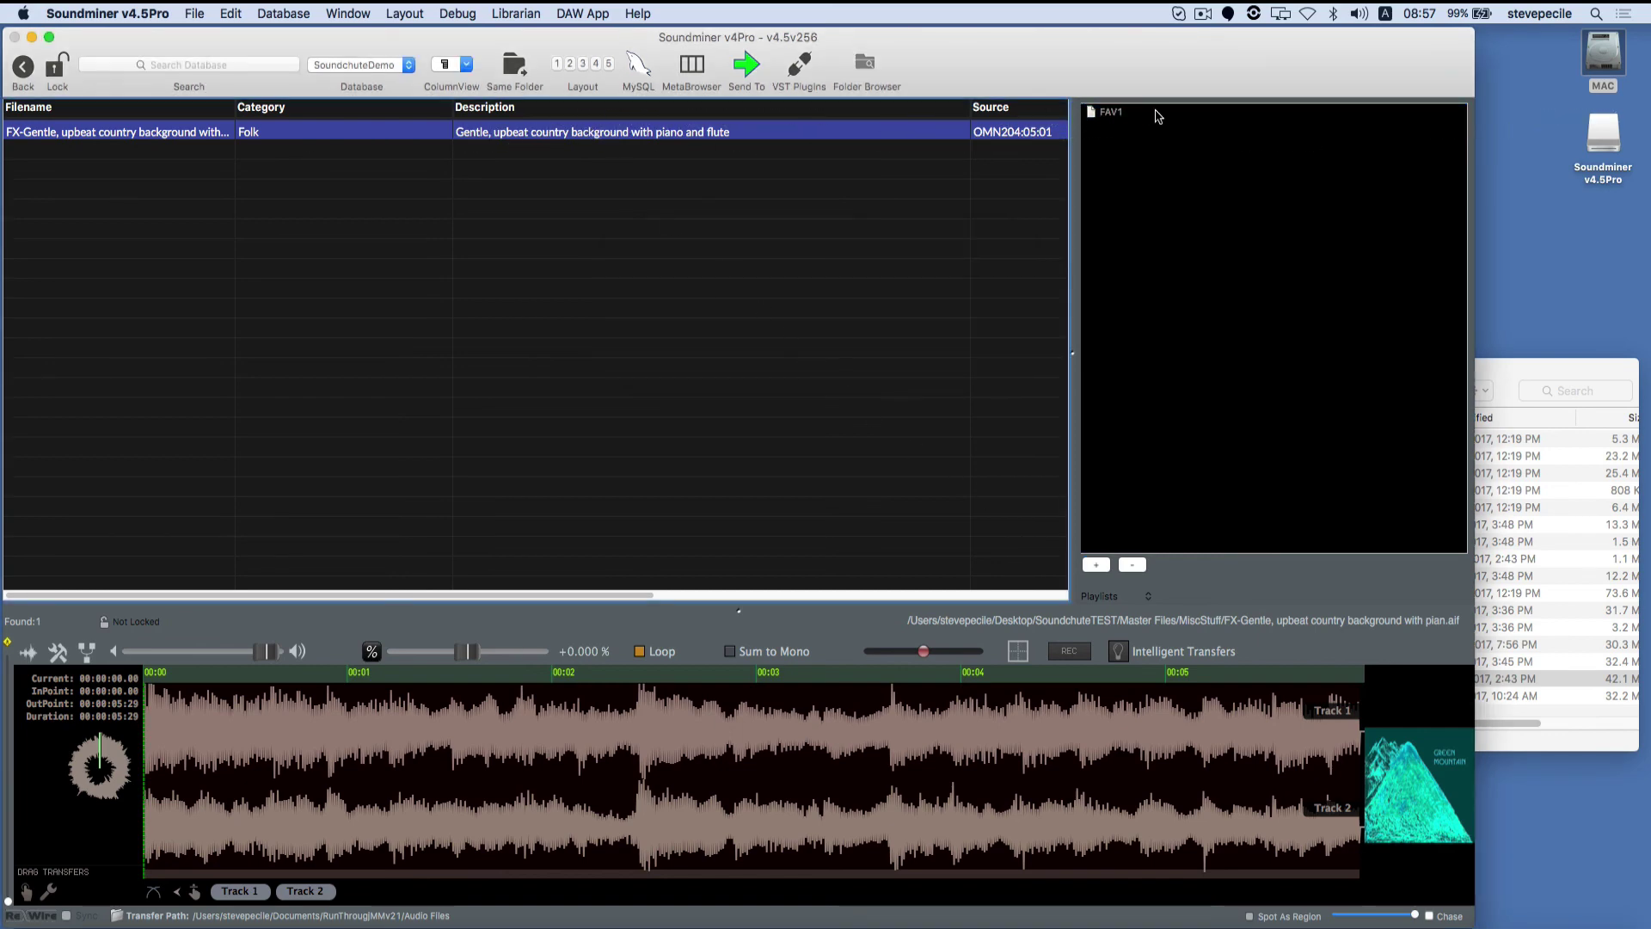
# Recall the contents of the FAV1 playlist from the full record list and return to all database records
pyautogui.press('super+shift+a')
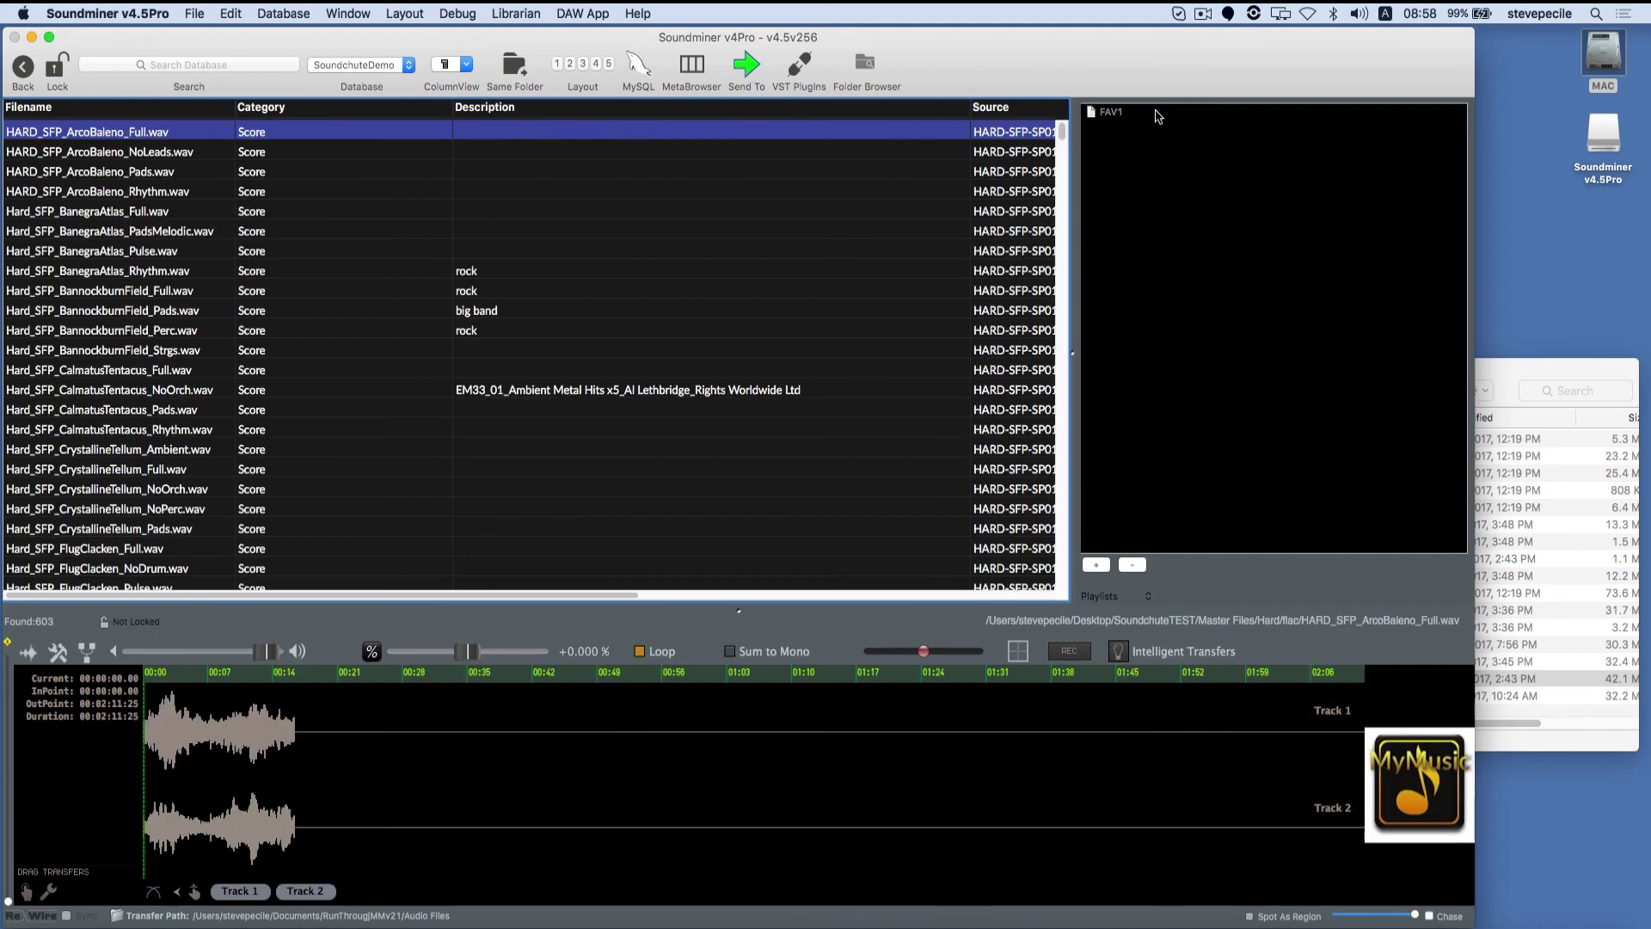
pyautogui.click(1109, 118)
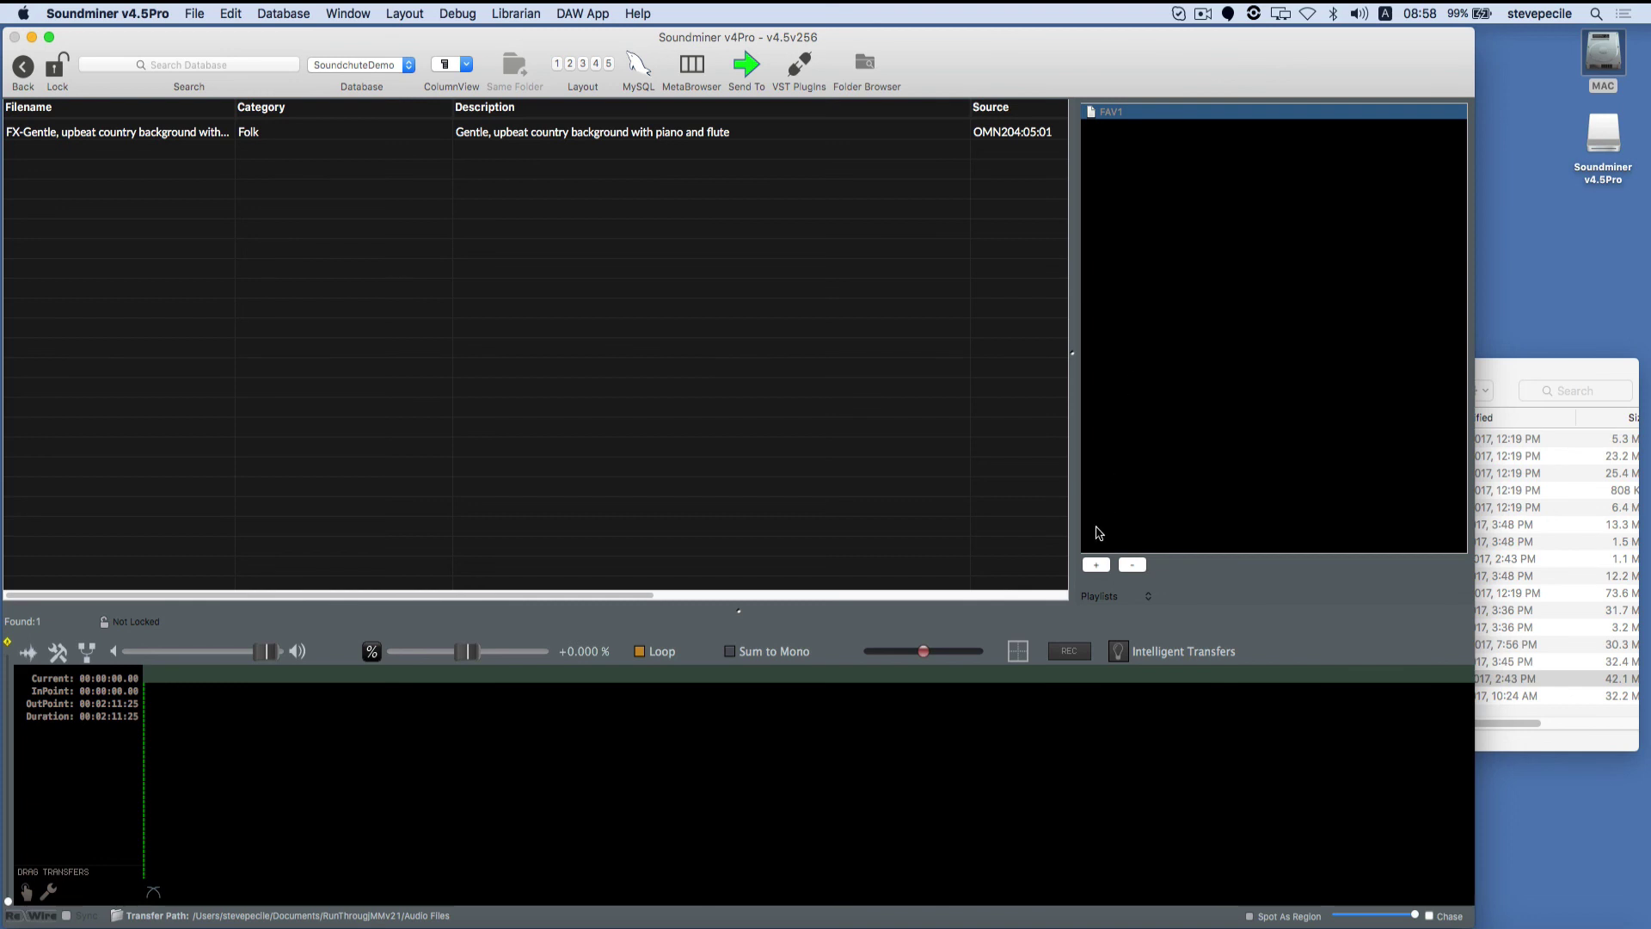
pyautogui.click(1091, 592)
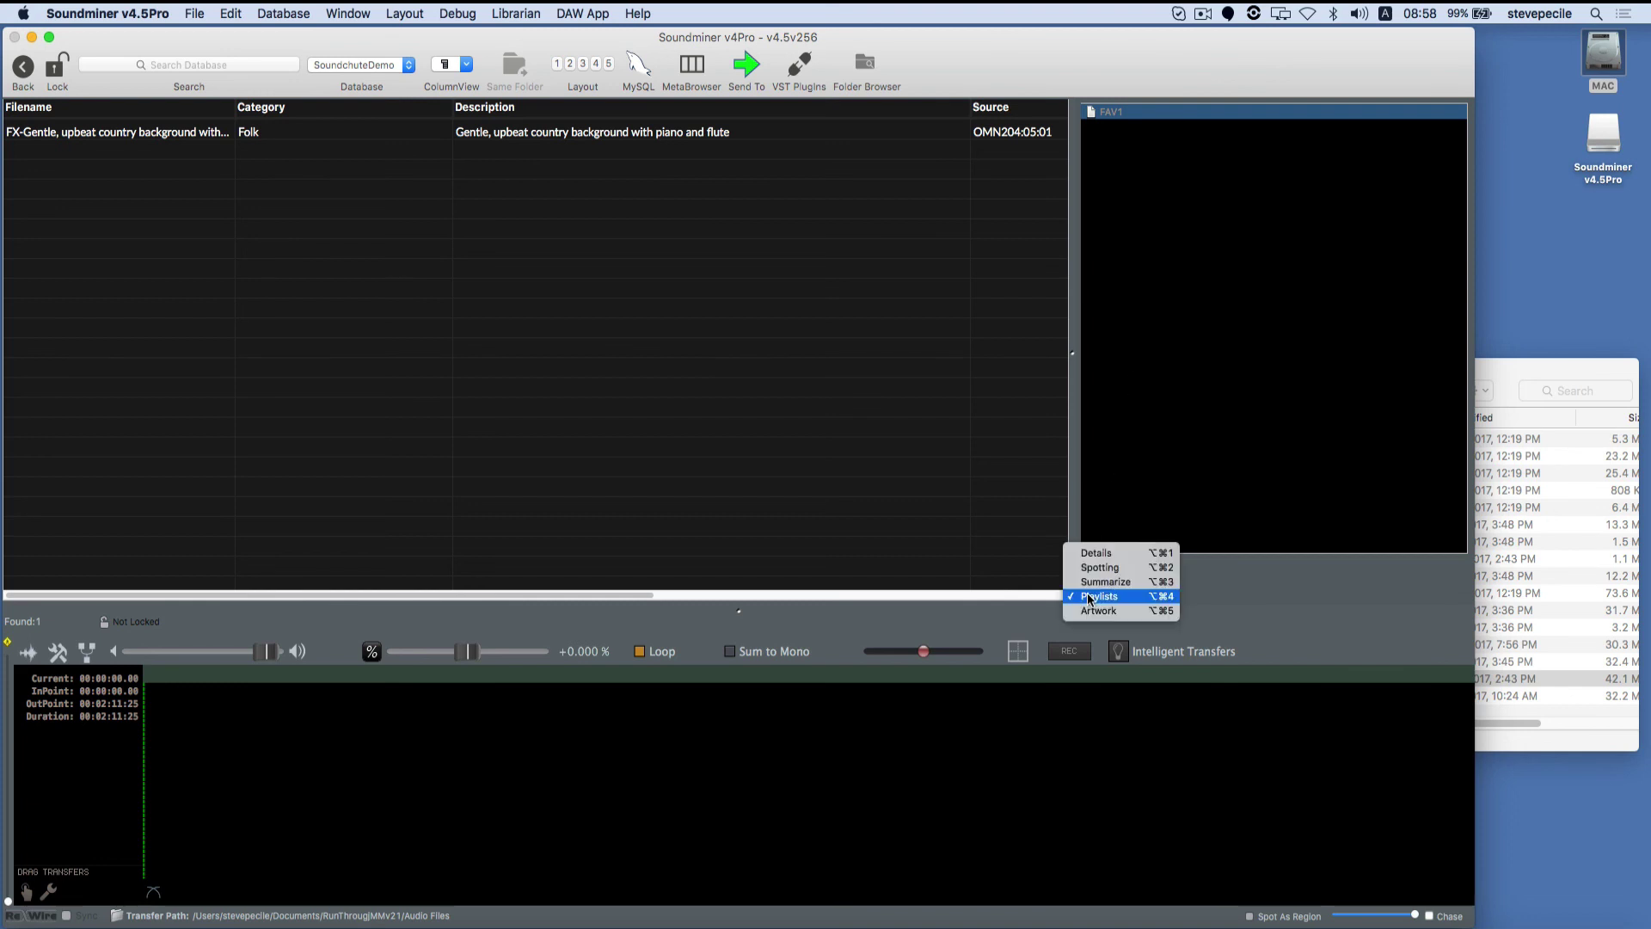
pyautogui.click(908, 514)
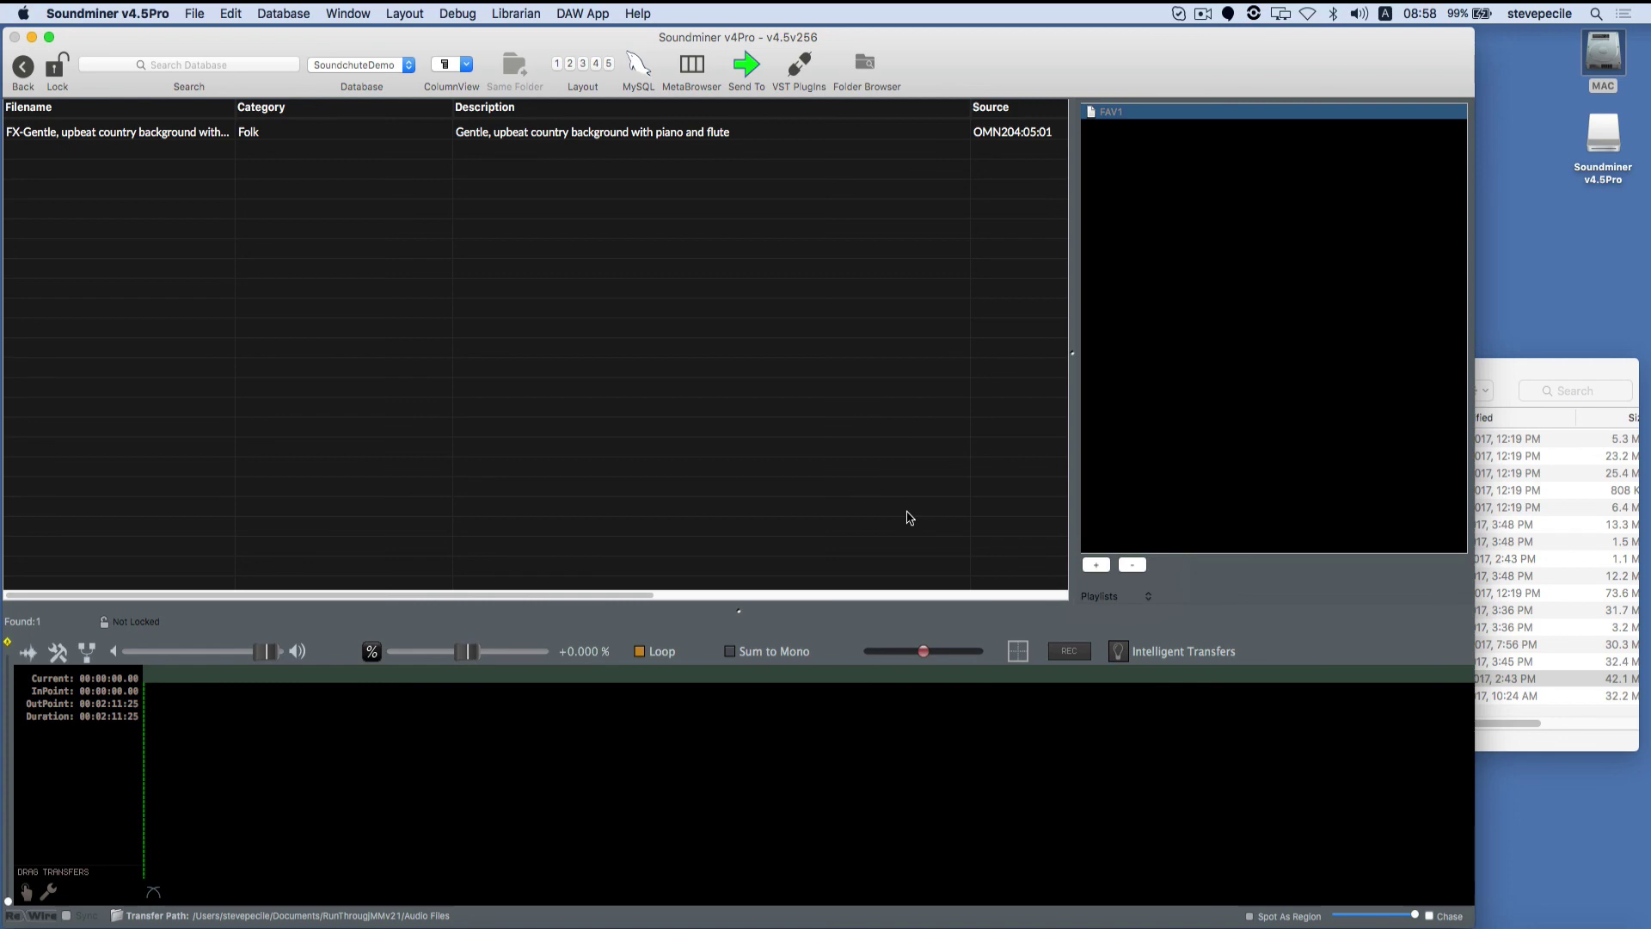
pyautogui.press('super+shift+a')
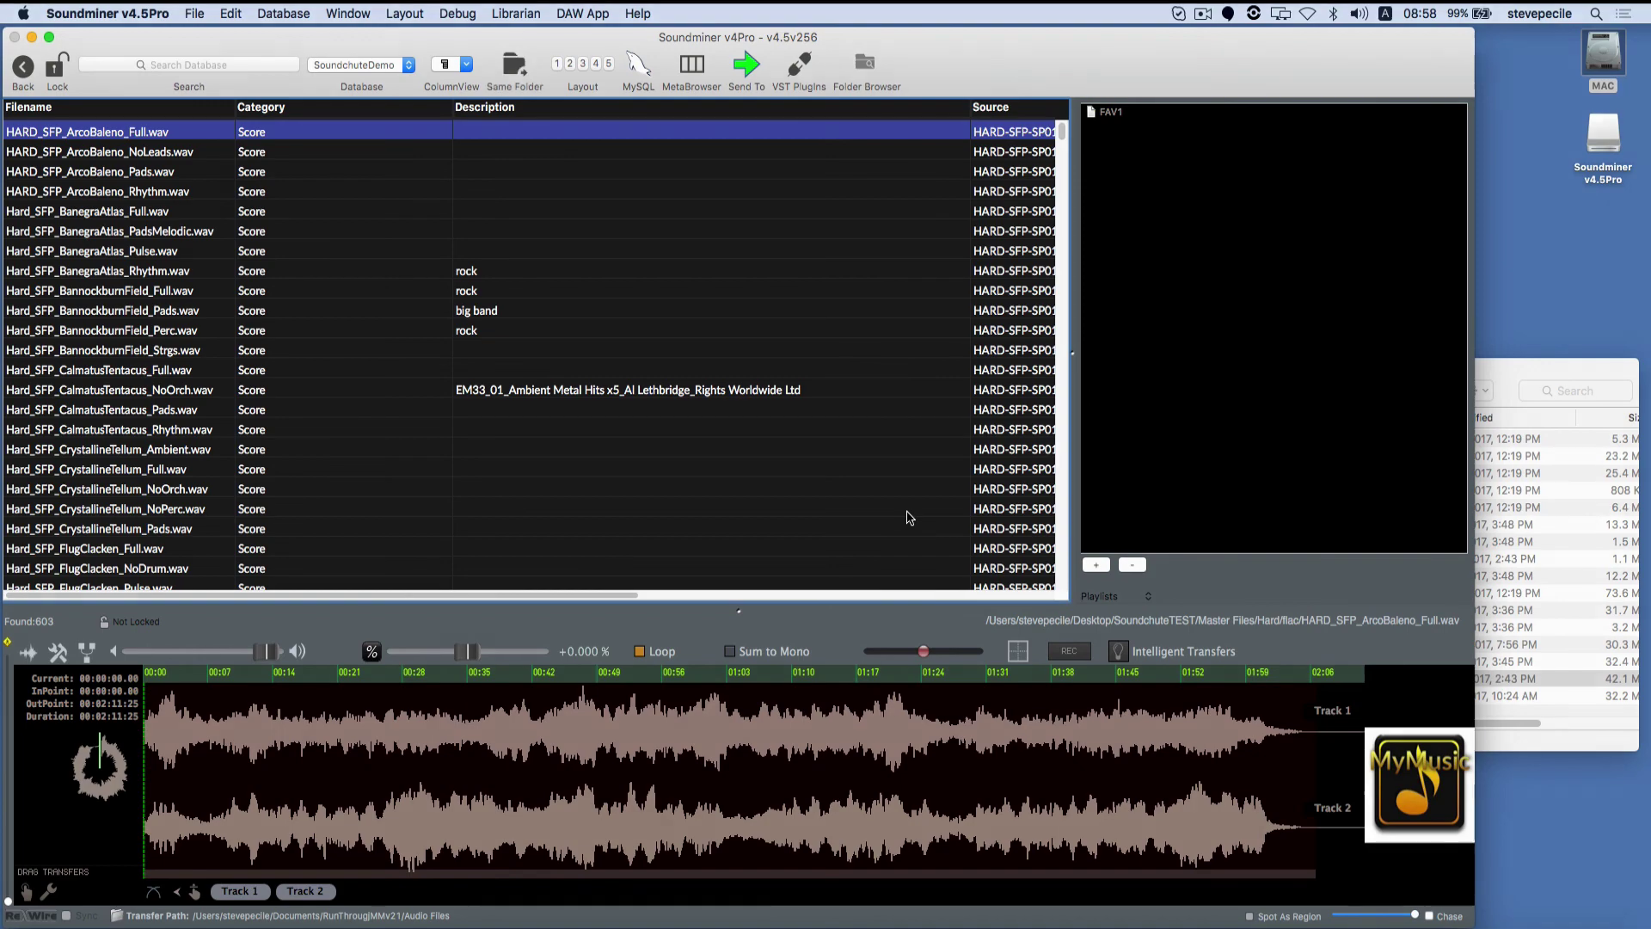